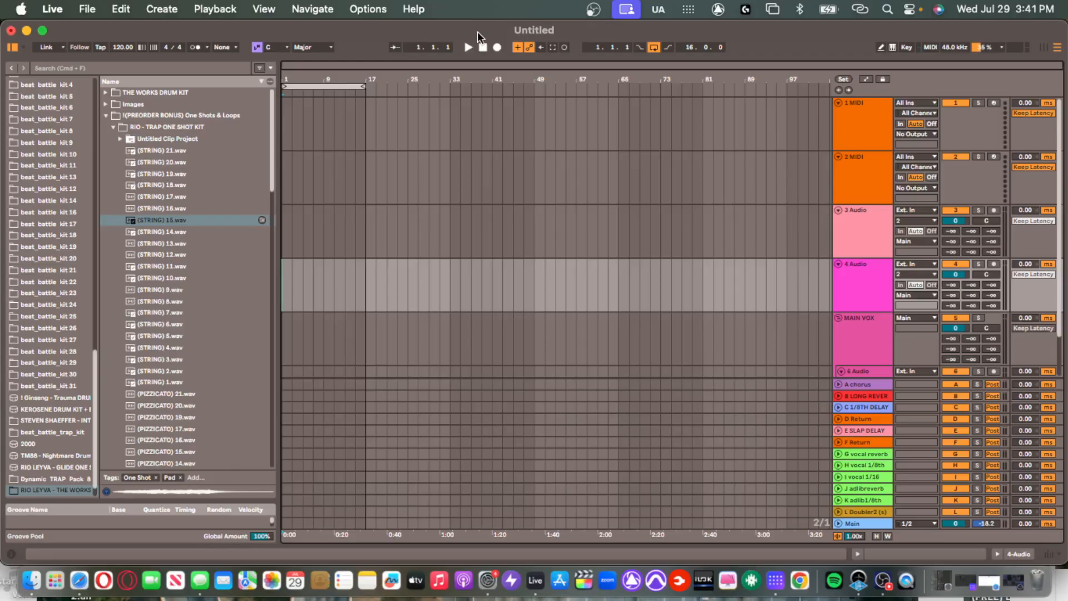
Select the 1 MIDI track, place the insert marker at bar 9, then return it to the song start.
click(289, 128)
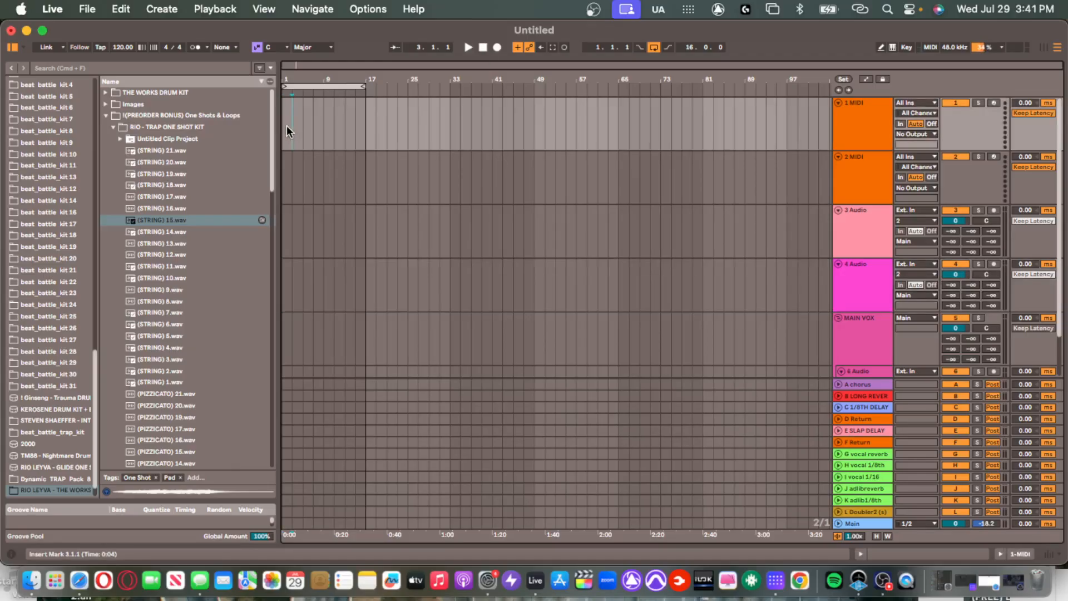
scroll(55, 123, up, 10)
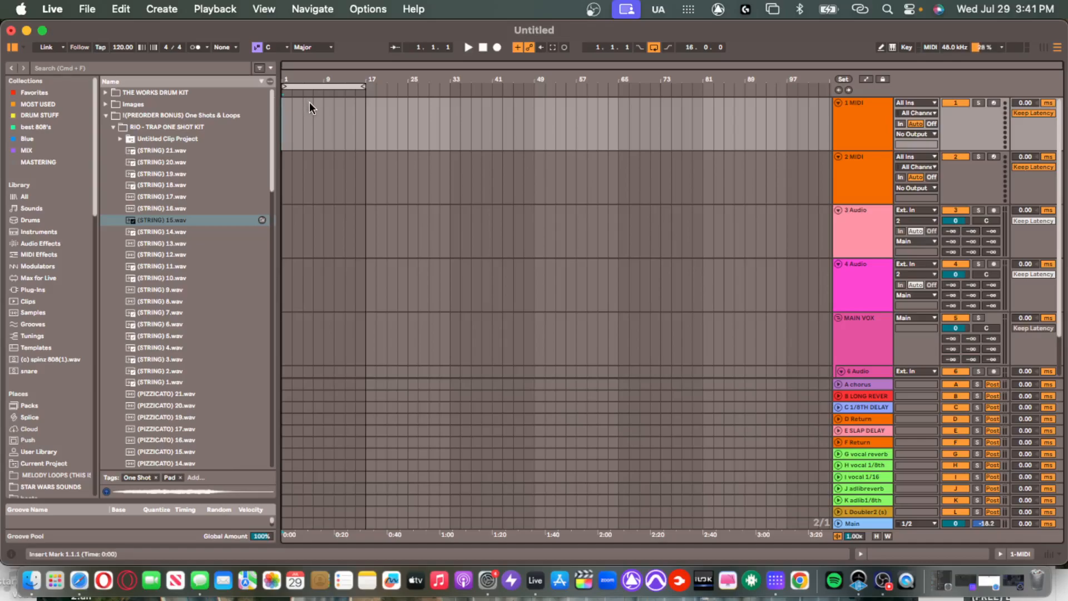
click(323, 110)
key(Home)
Narrow the browser to widen the arrangement timeline.
drag(278, 134, 229, 149)
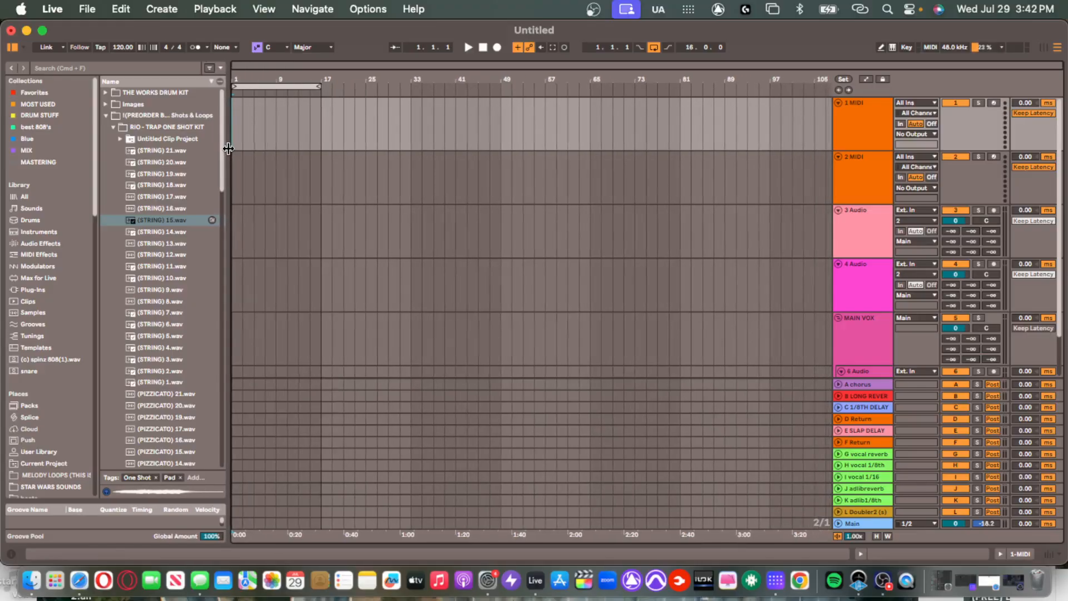
scroll(456, 236, down, 2)
scroll(459, 204, up, 2)
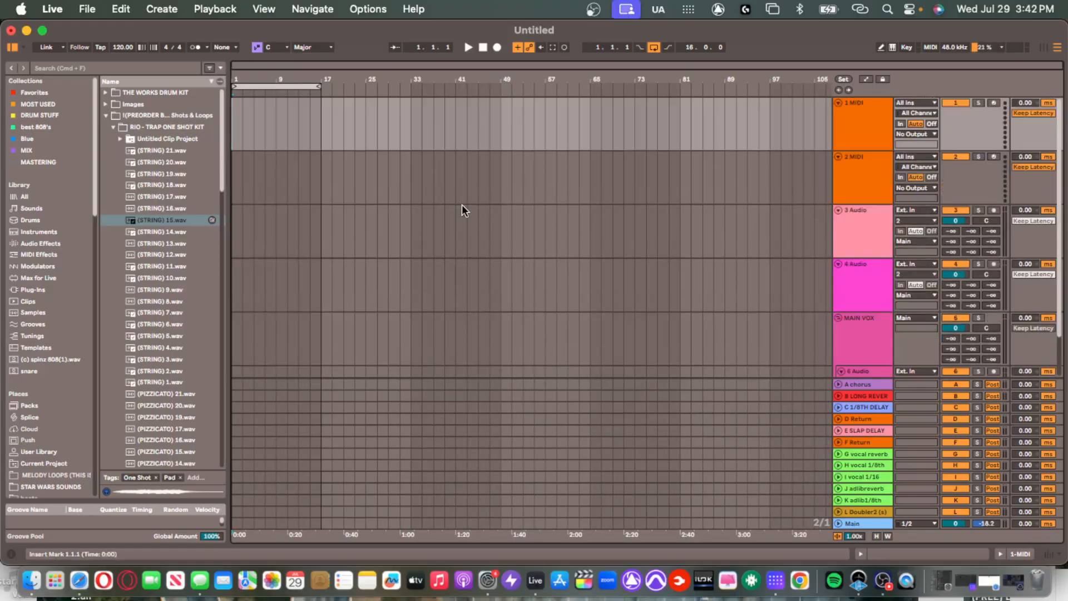
Flip between mixer and arrangement, then select bars 7 to 11 across the MIDI tracks.
key(Tab)
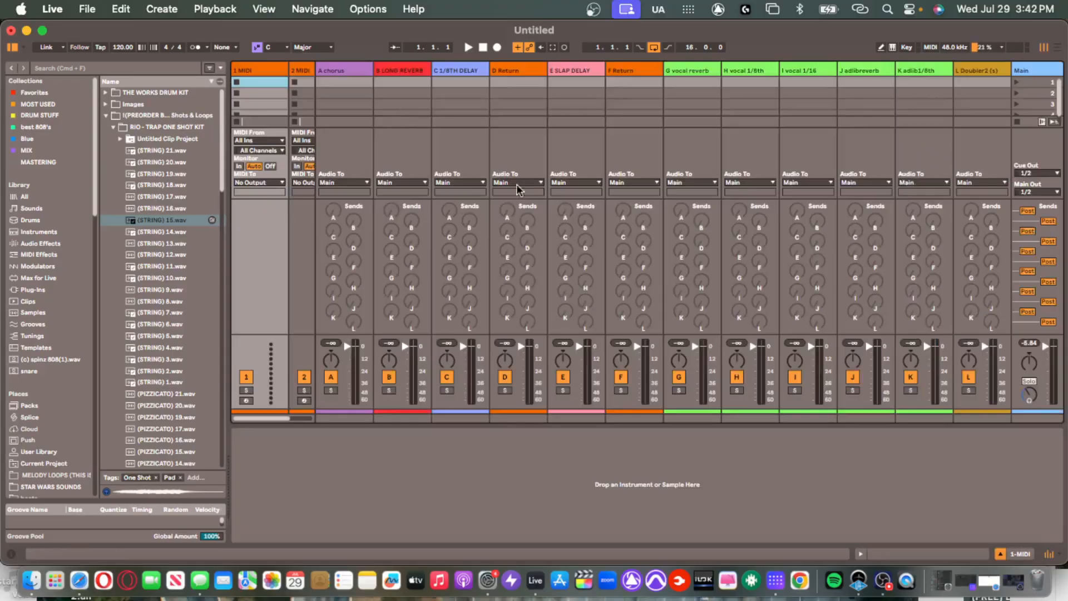
key(Tab)
key(Tab)
key(Tab)
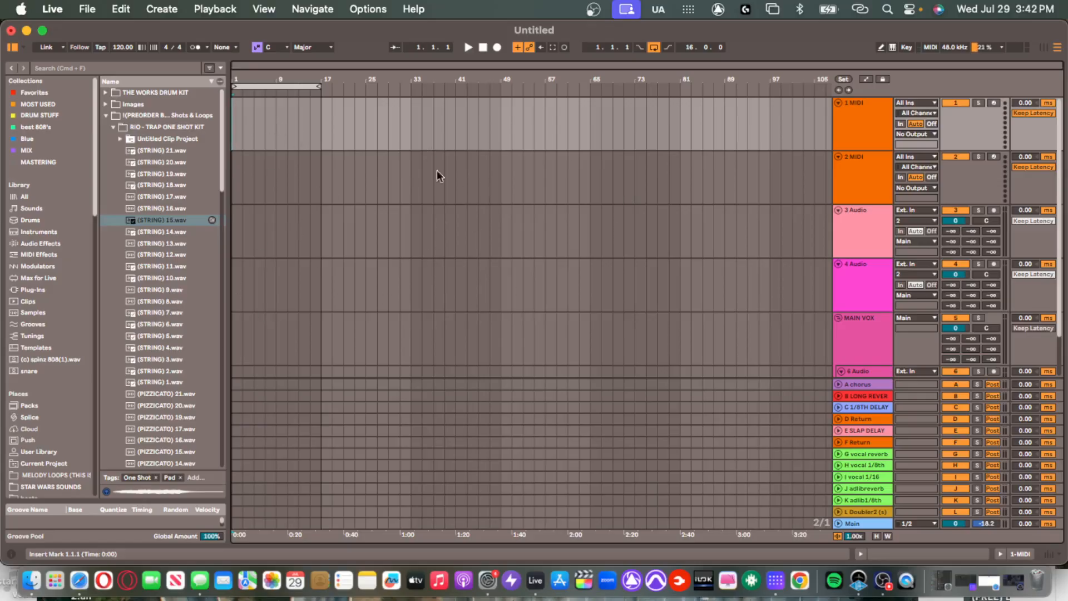
key(Tab)
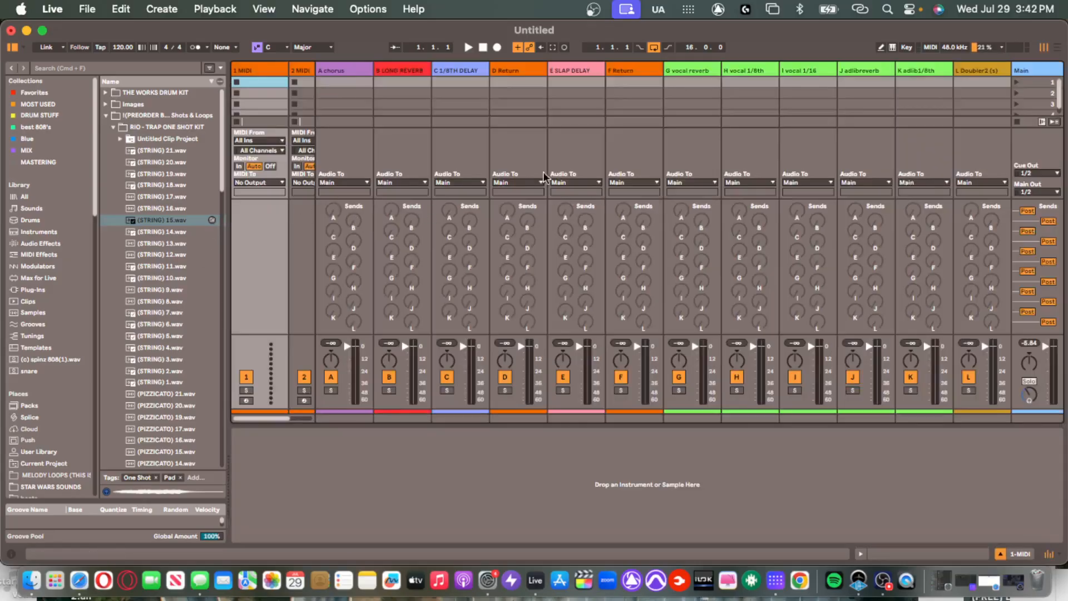
key(Tab)
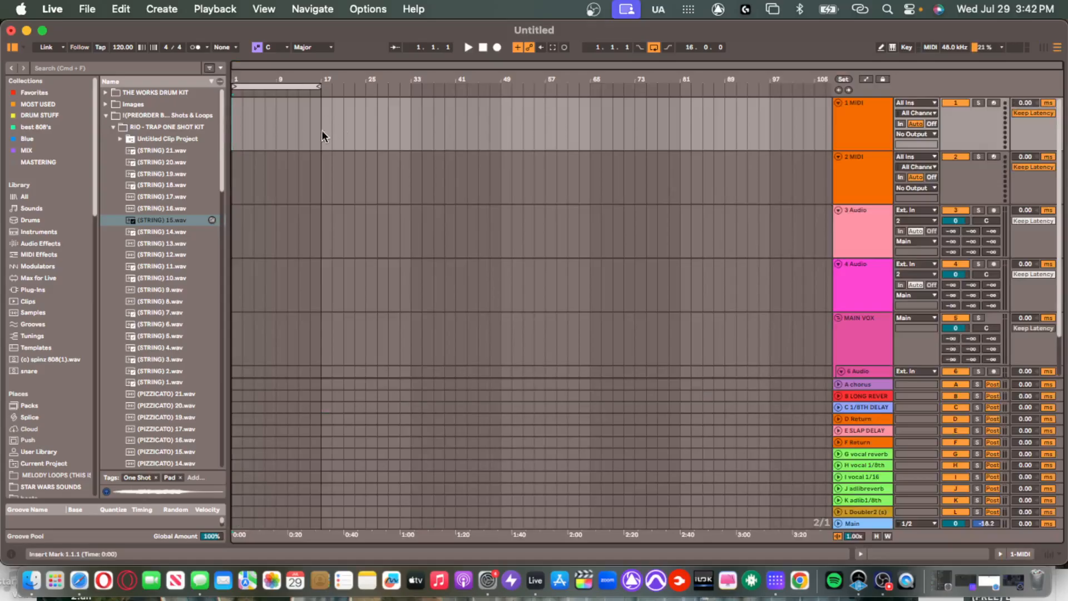
drag(265, 118, 285, 174)
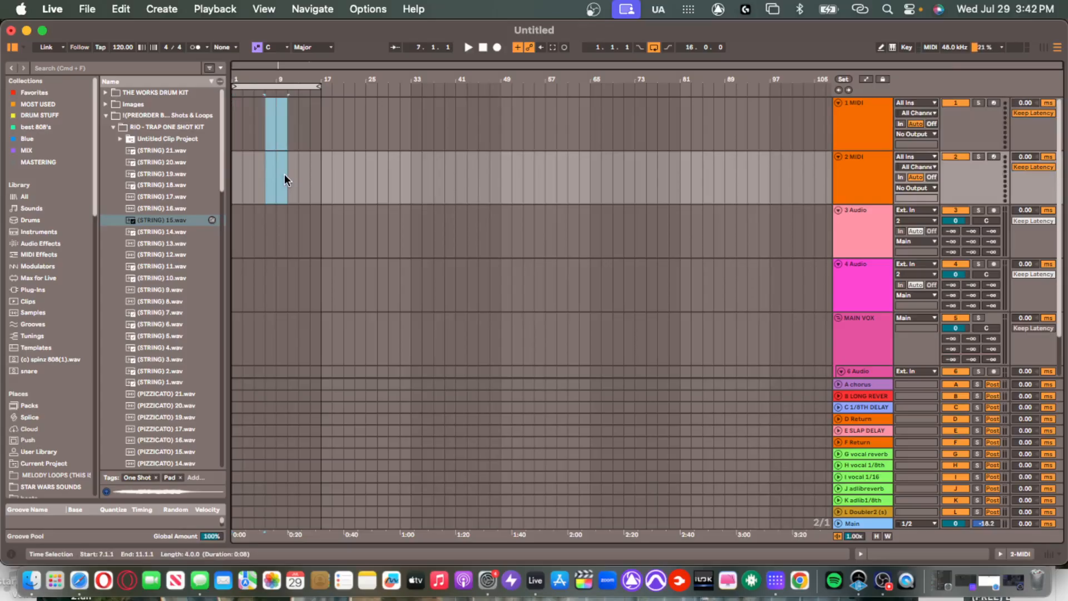
click(278, 111)
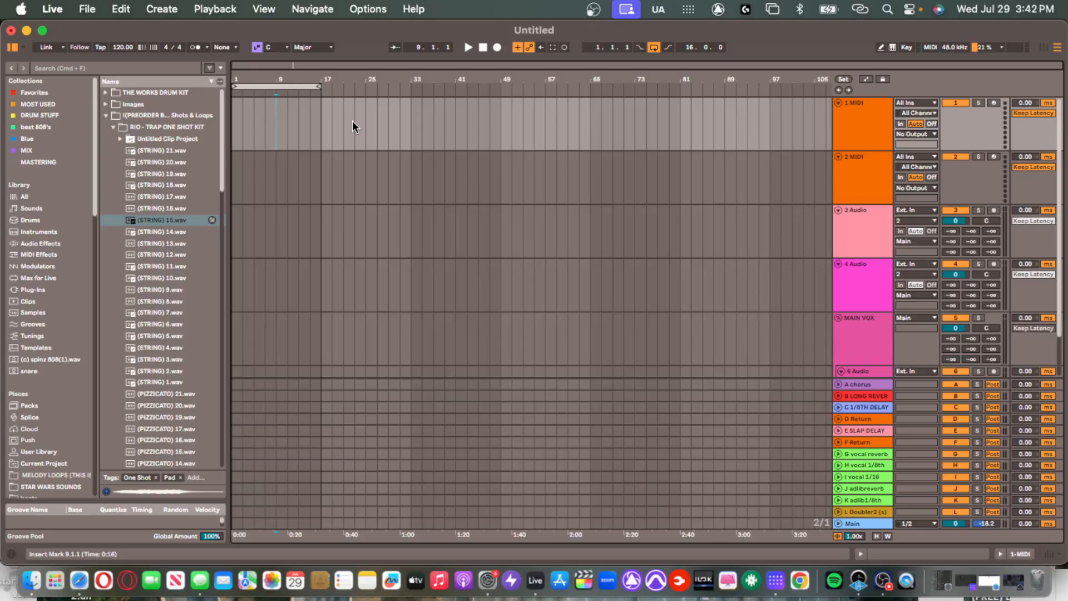
click(285, 121)
click(272, 125)
click(857, 144)
click(863, 234)
click(868, 298)
click(869, 337)
click(882, 228)
click(862, 175)
click(859, 136)
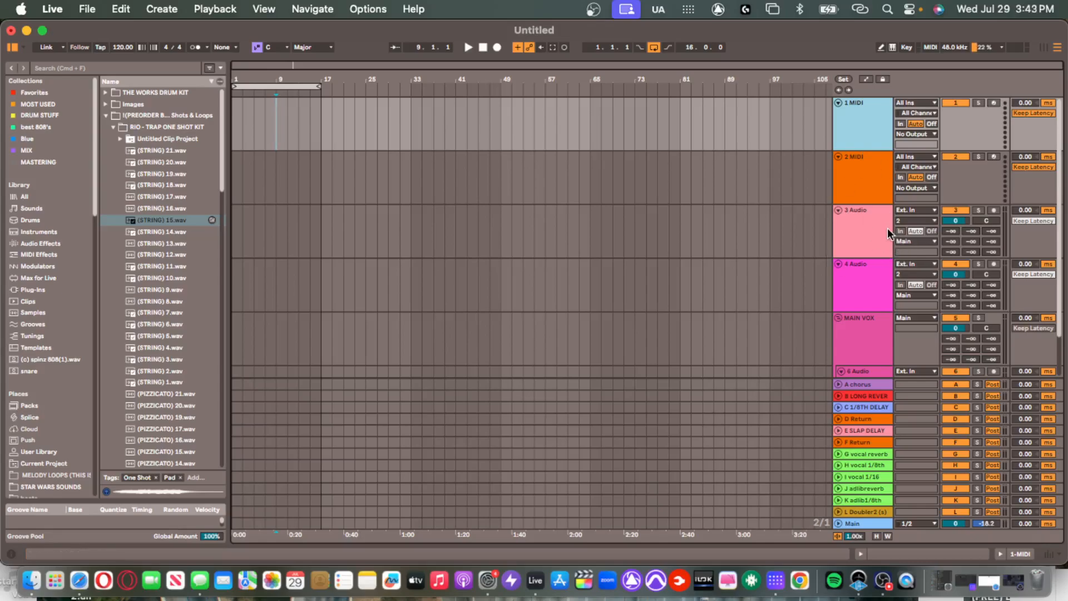
click(853, 162)
click(857, 128)
click(859, 175)
click(862, 275)
click(853, 250)
click(862, 274)
click(866, 246)
click(241, 122)
click(241, 121)
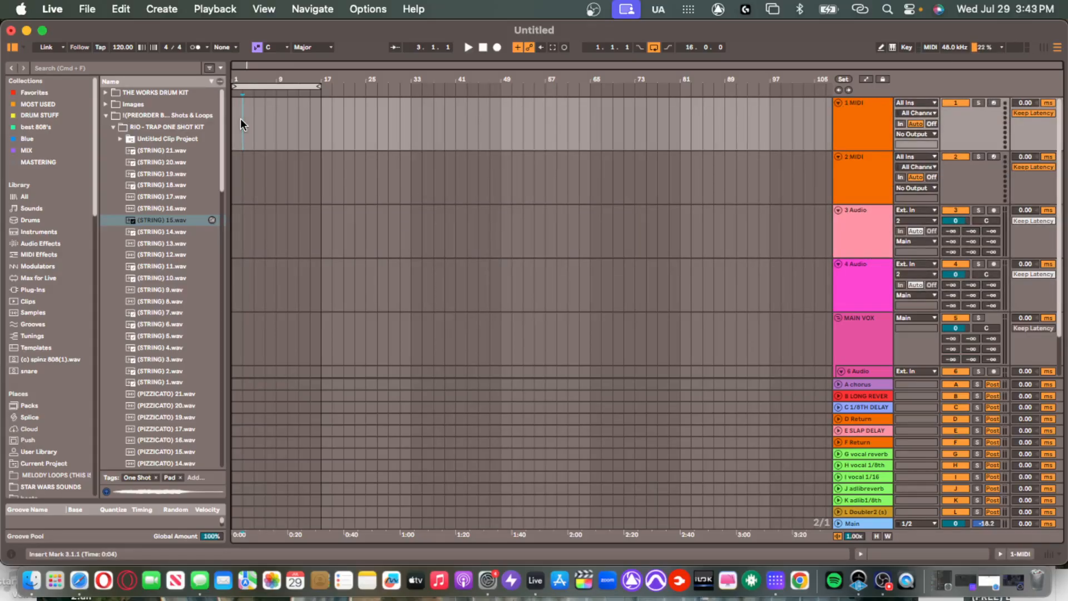
click(274, 146)
click(262, 149)
click(853, 224)
click(854, 278)
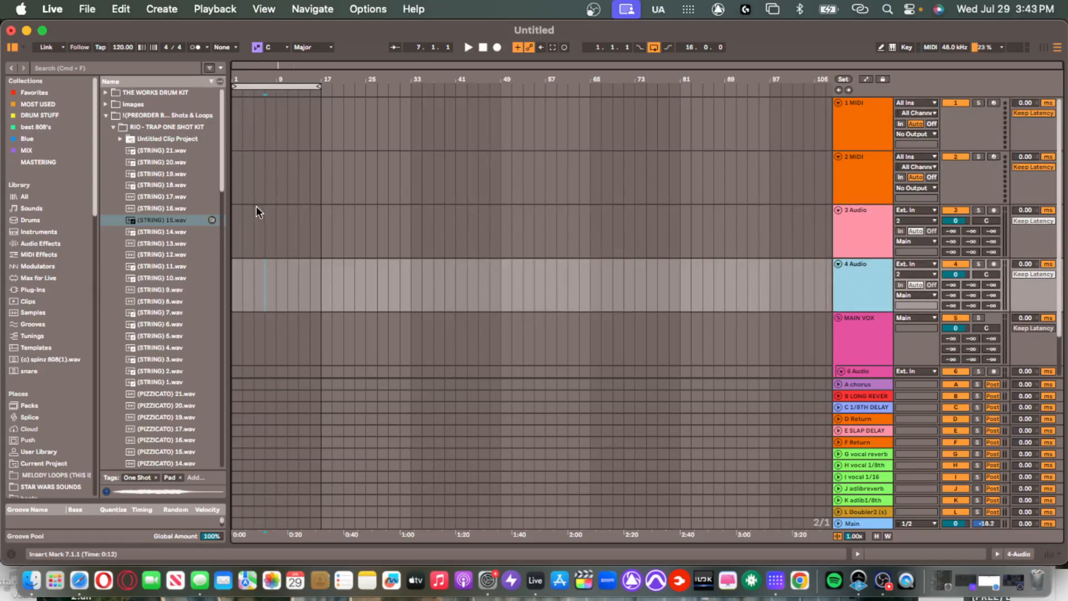
click(239, 240)
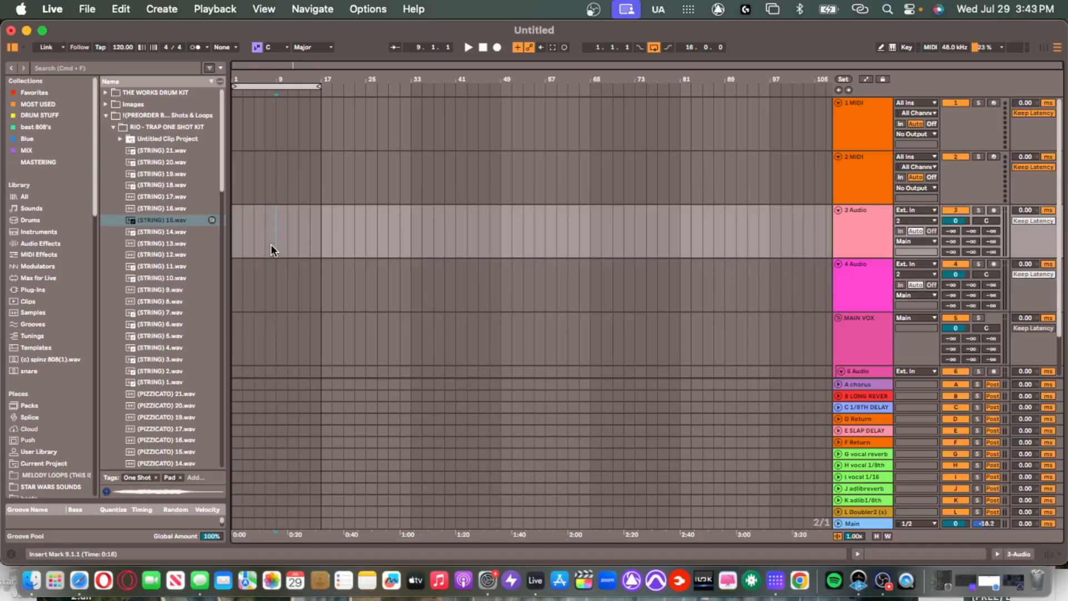
scroll(287, 256, down, 1)
Inspect the MAIN VOX group's vocal chain and the 6 Audio track's Waves Tune device.
scroll(301, 269, down, 4)
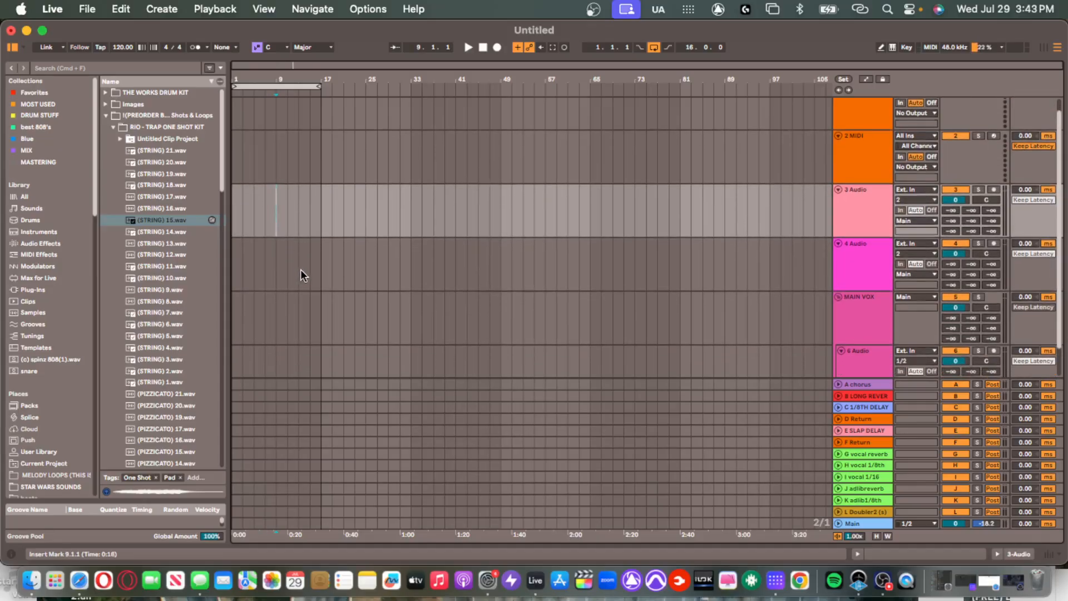
click(856, 276)
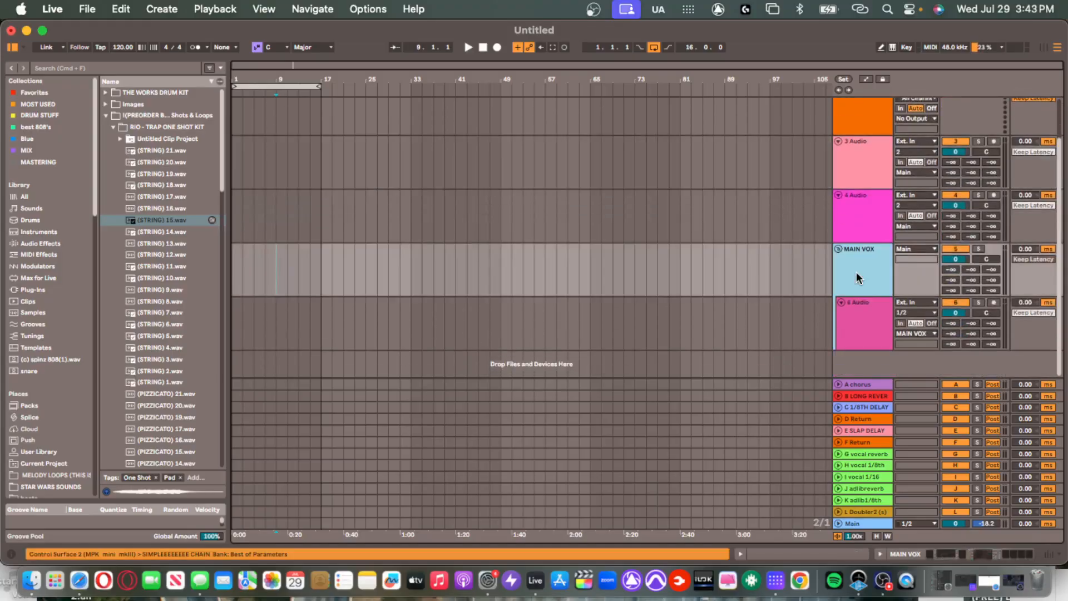
double_click(860, 249)
scroll(870, 221, down, 2)
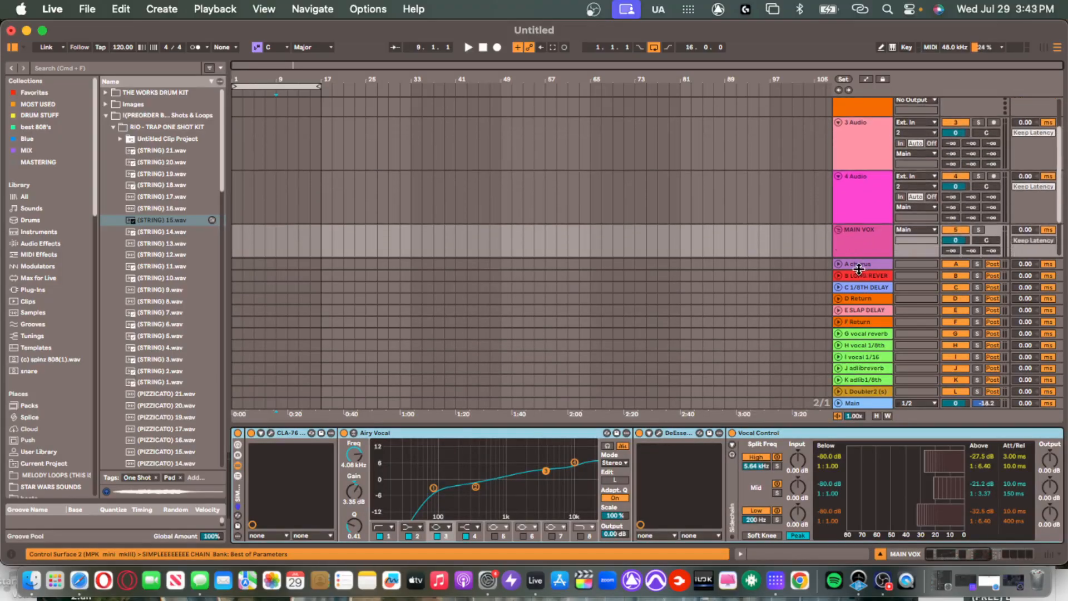
click(859, 241)
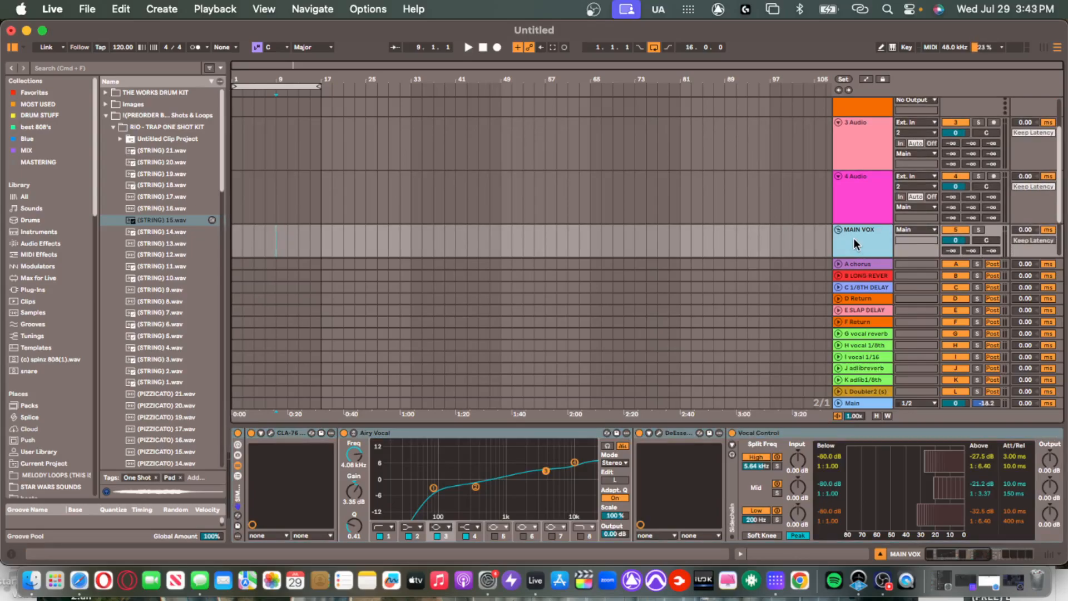
scroll(855, 225, down, 3)
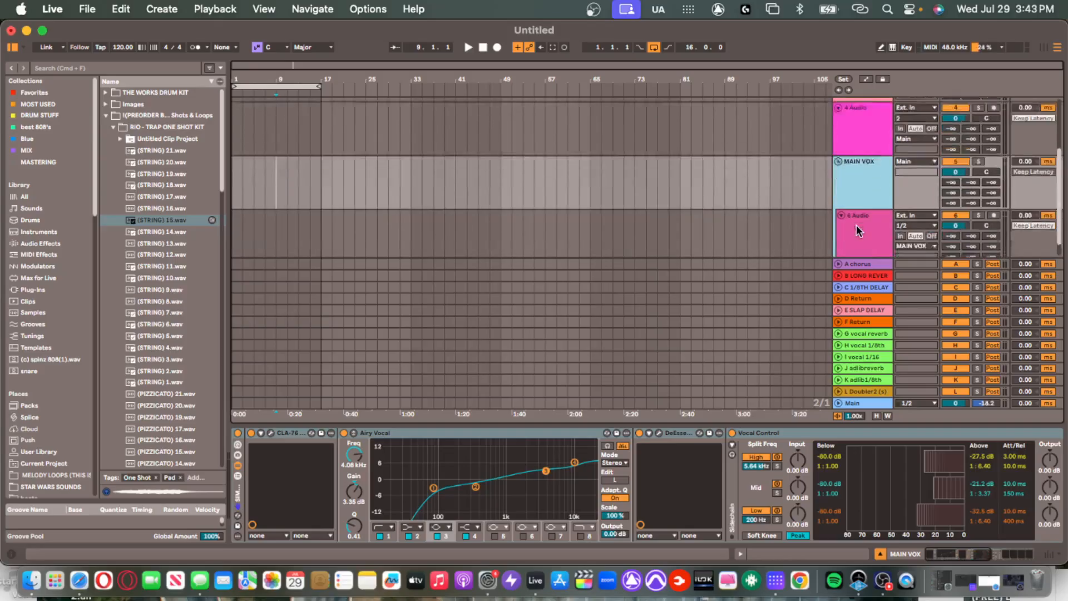
click(841, 207)
click(857, 169)
click(870, 215)
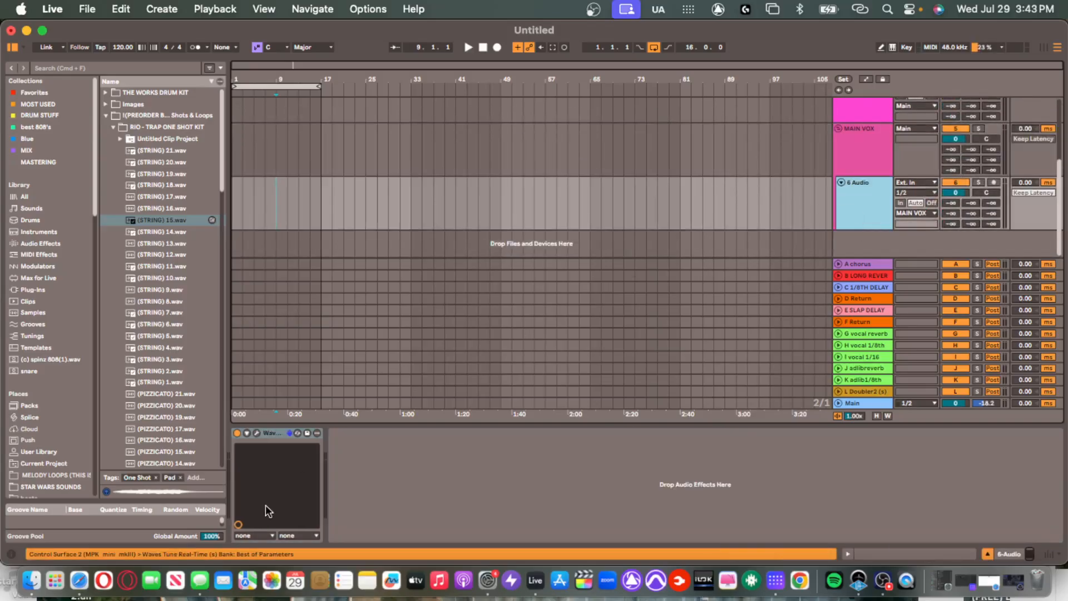
click(858, 160)
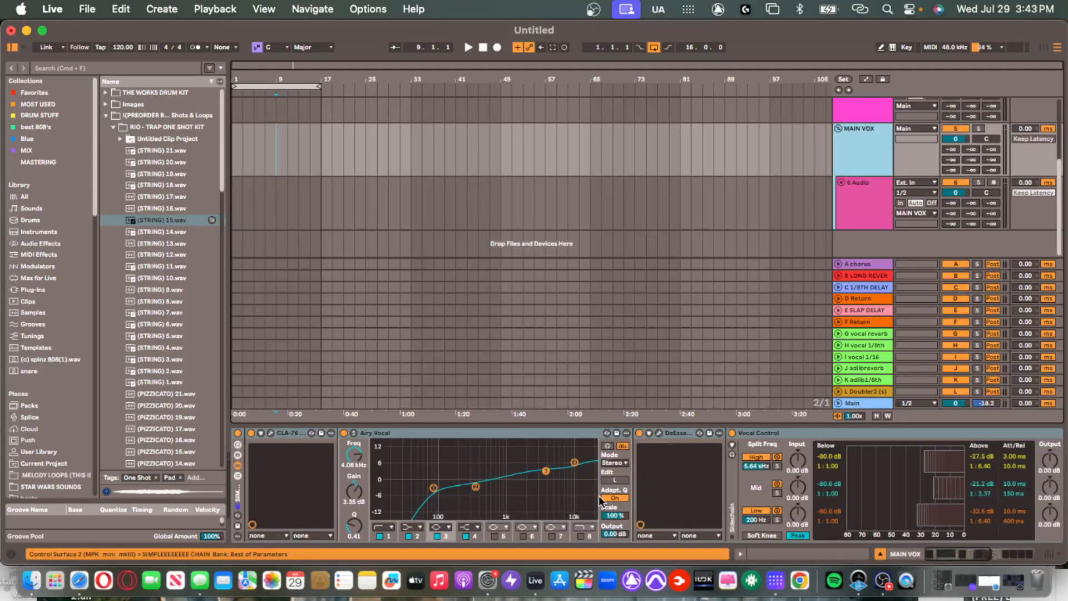
Select the Airy Vocal EQ device in the MAIN VOX chain and hide the device panel.
scroll(589, 501, right, 5)
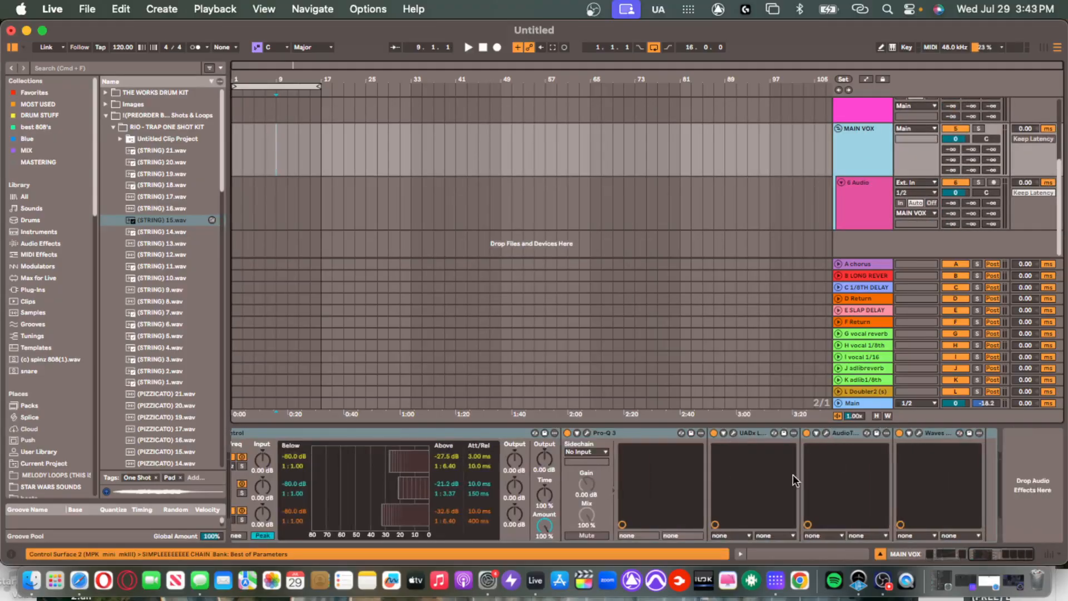
scroll(796, 481, left, 5)
click(558, 434)
drag(565, 426, 554, 599)
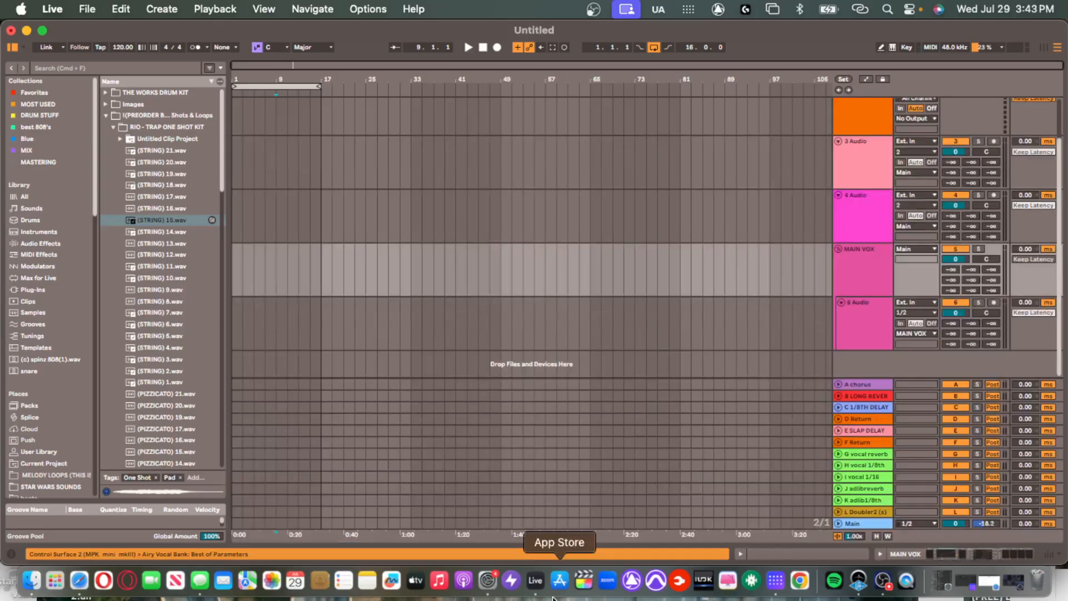
double_click(873, 270)
scroll(556, 497, left, 5)
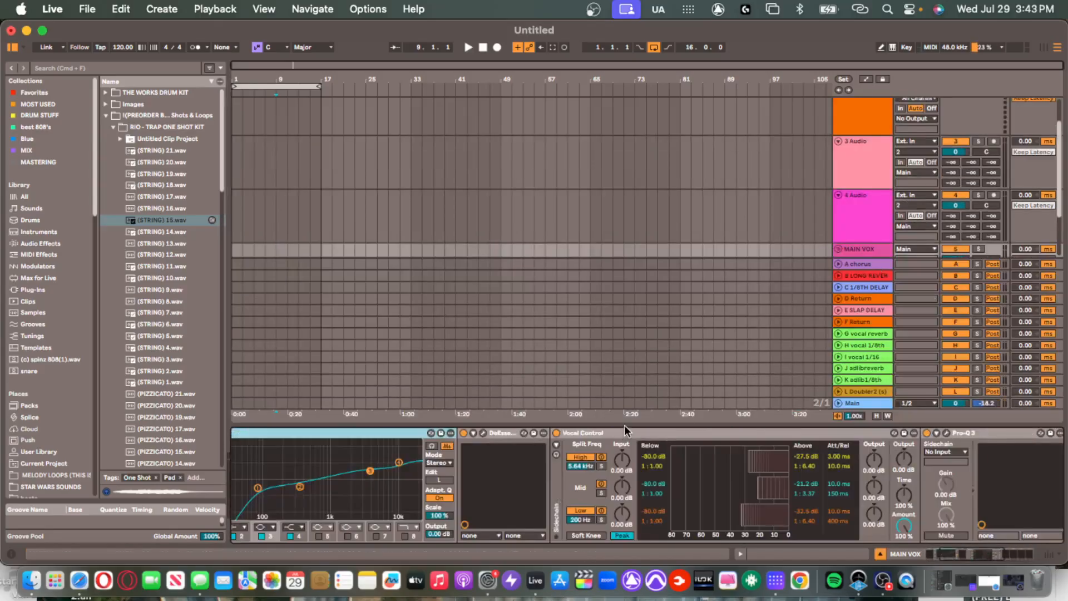
click(609, 437)
drag(610, 427, 626, 548)
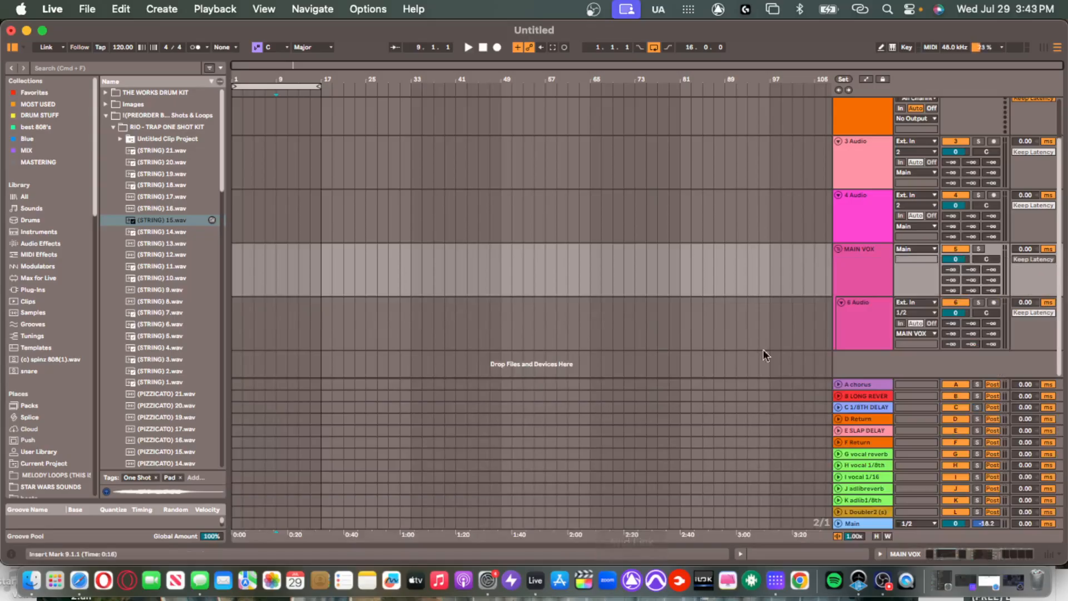
Step through the return tracks' effects: Chorus-Ensemble, delays, LONG REVERB and vocal returns.
click(855, 389)
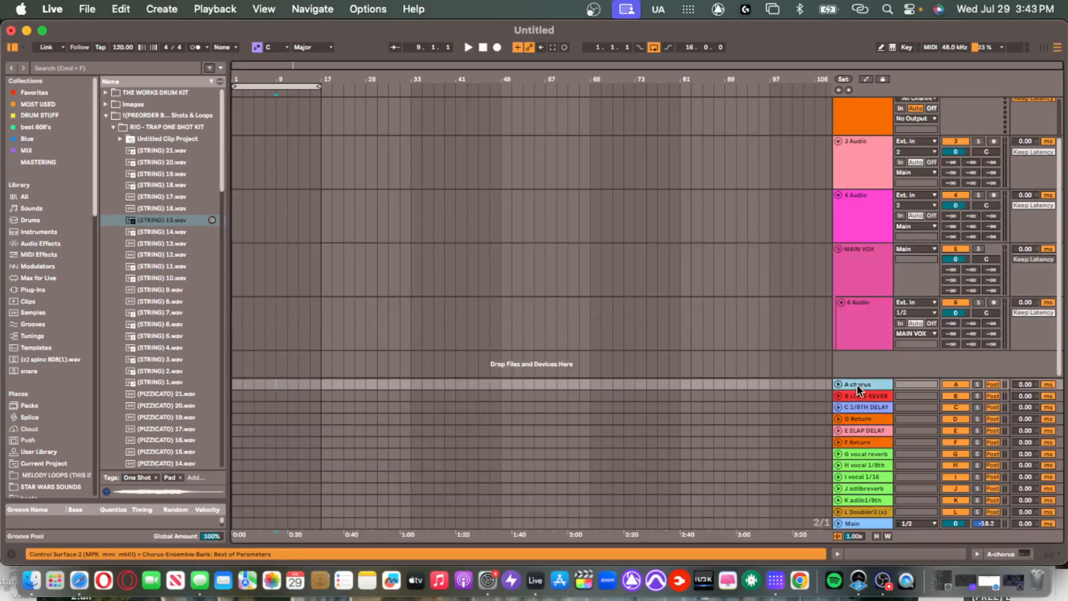
double_click(859, 384)
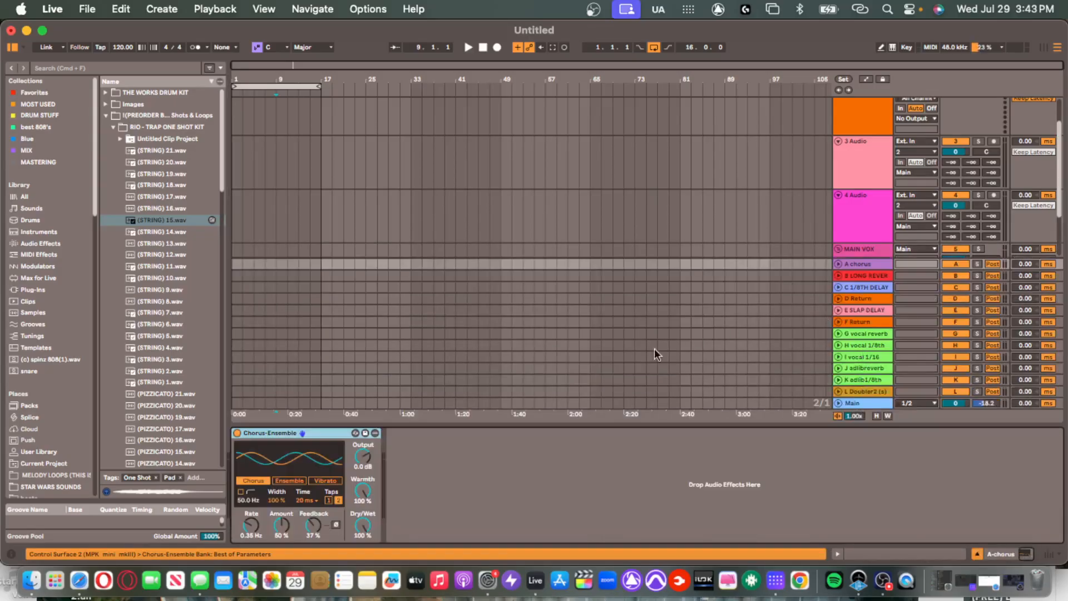
click(872, 323)
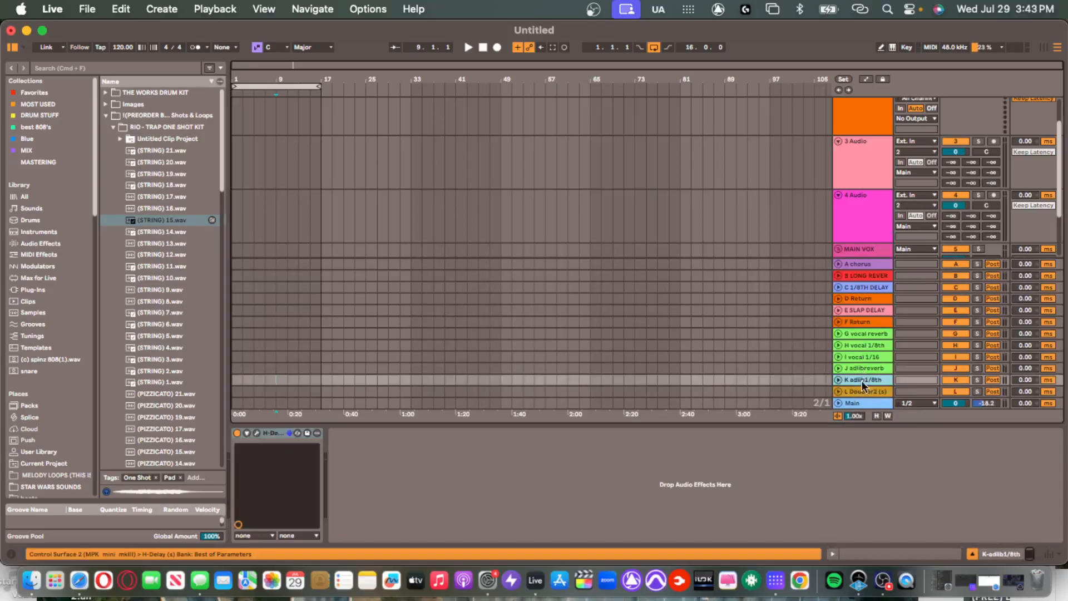
click(876, 346)
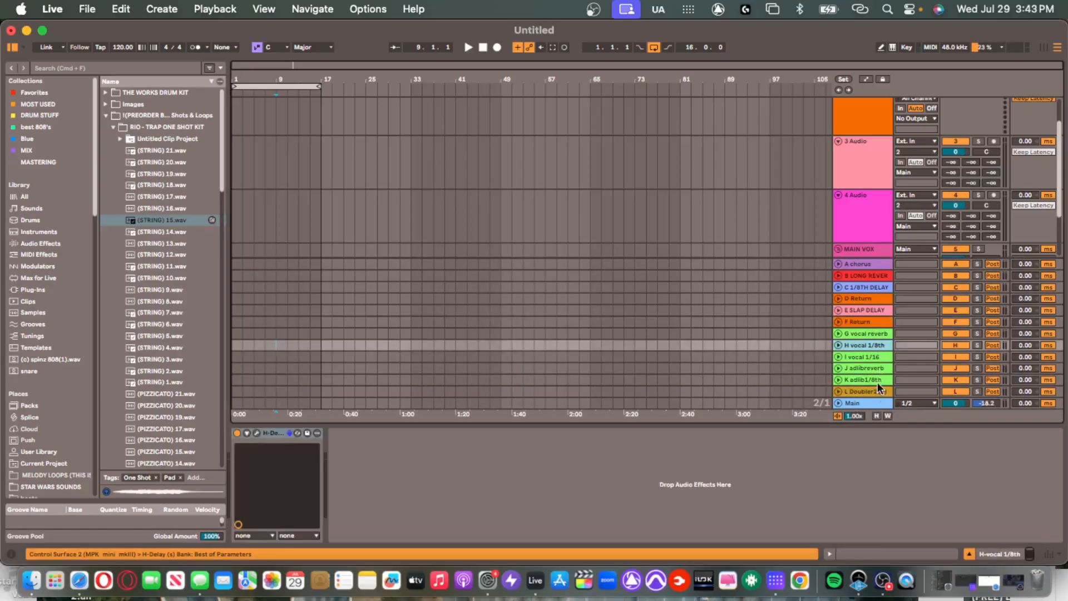
click(868, 265)
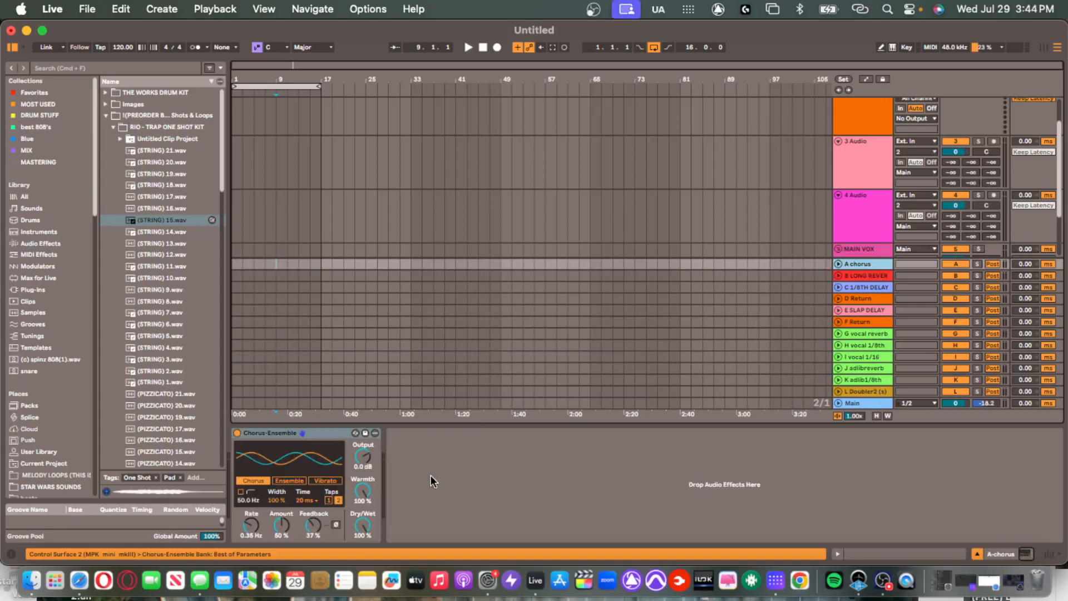
click(882, 287)
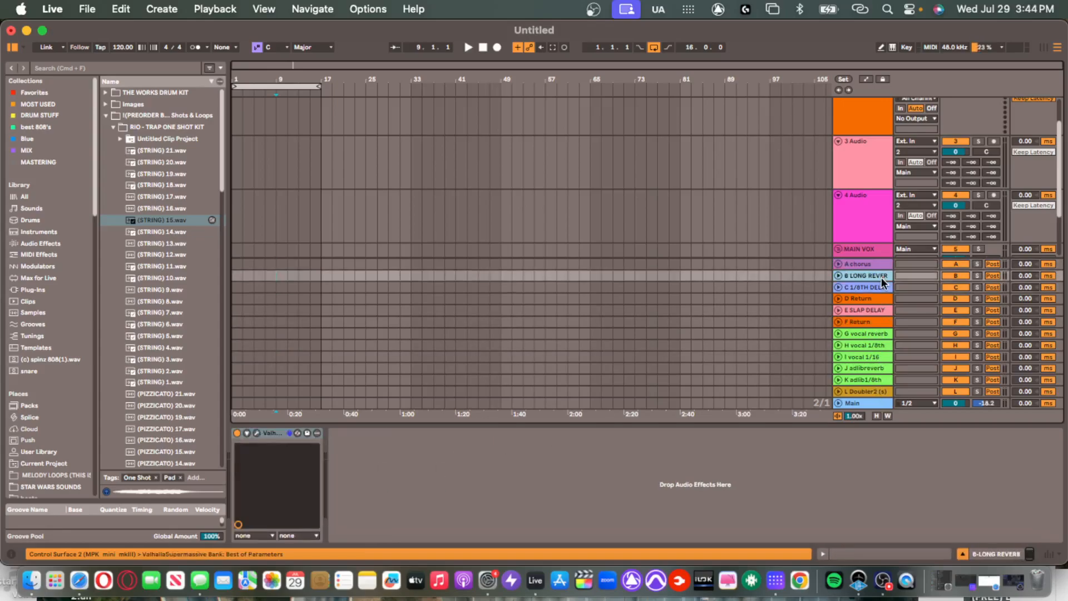
click(885, 300)
click(884, 311)
click(884, 333)
click(883, 346)
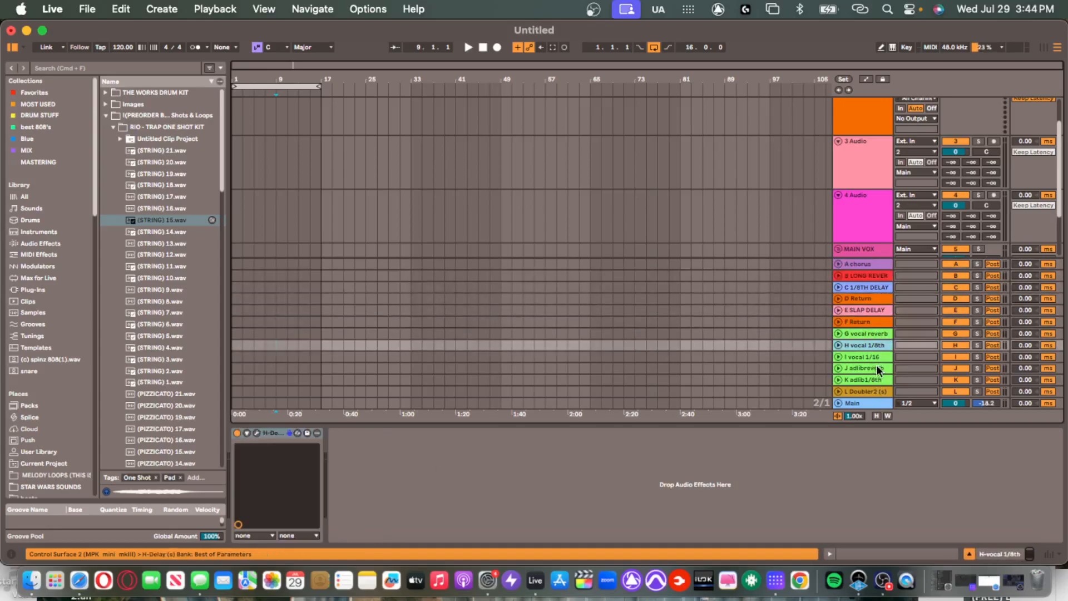
click(876, 367)
click(876, 356)
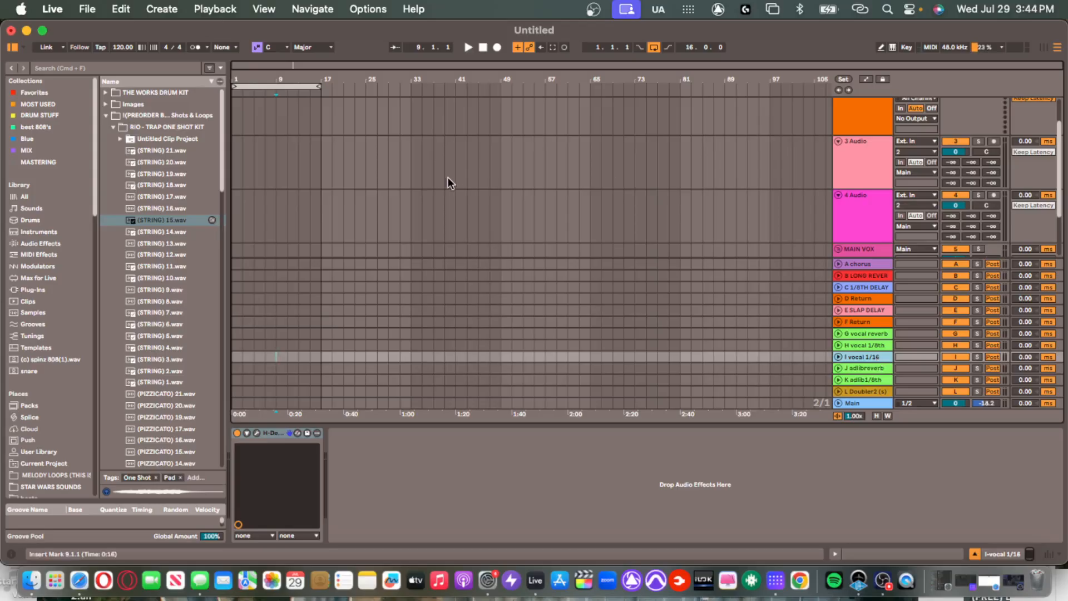
Close the device area, select the A chorus return, and bring the track list to the top.
drag(844, 425, 844, 540)
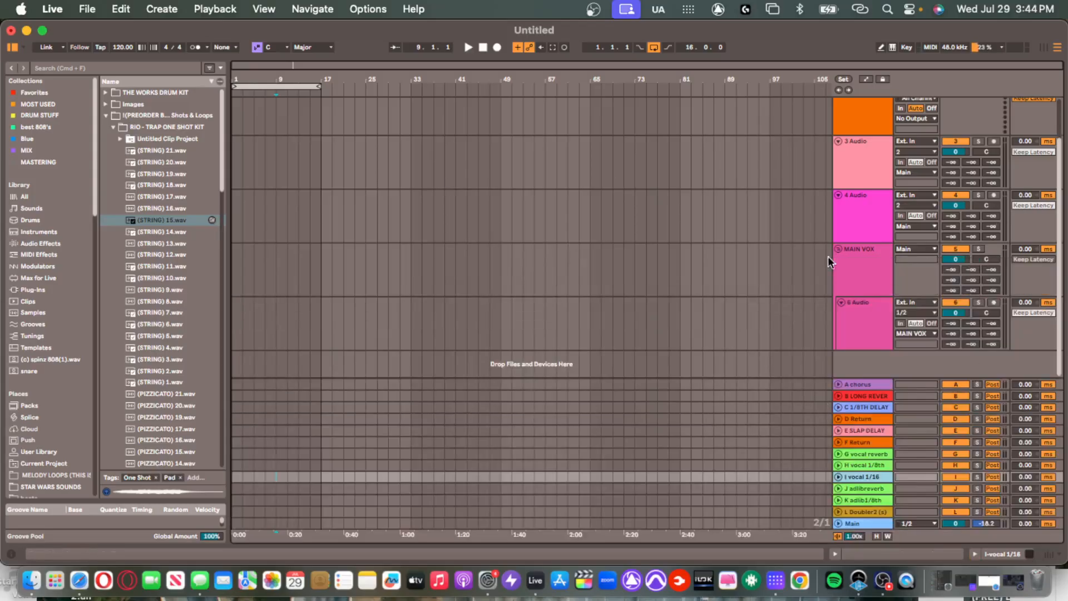
click(880, 408)
click(876, 453)
click(879, 384)
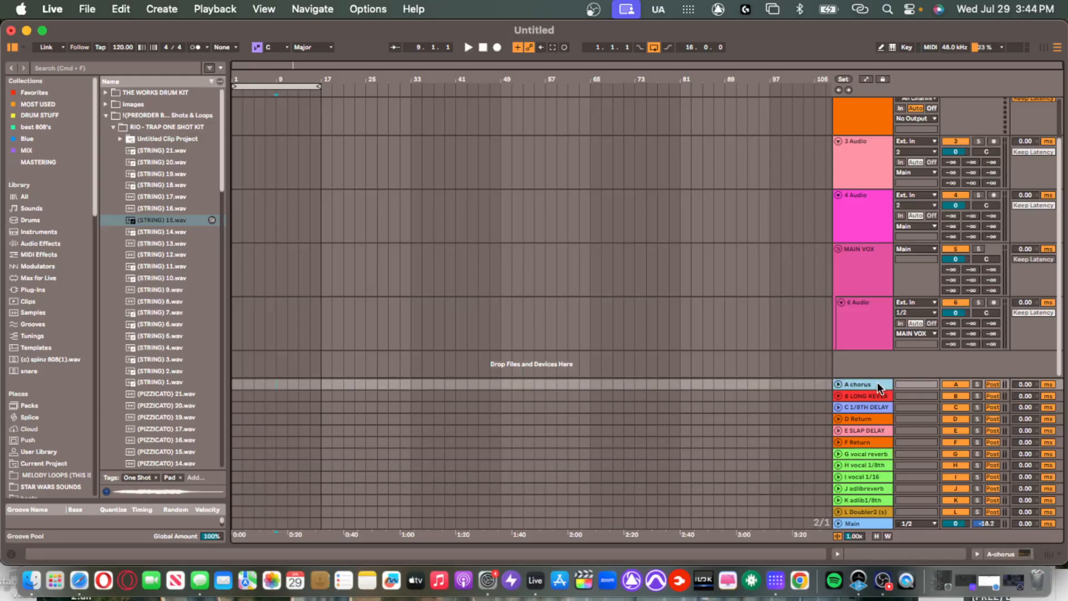
scroll(500, 353, up, 3)
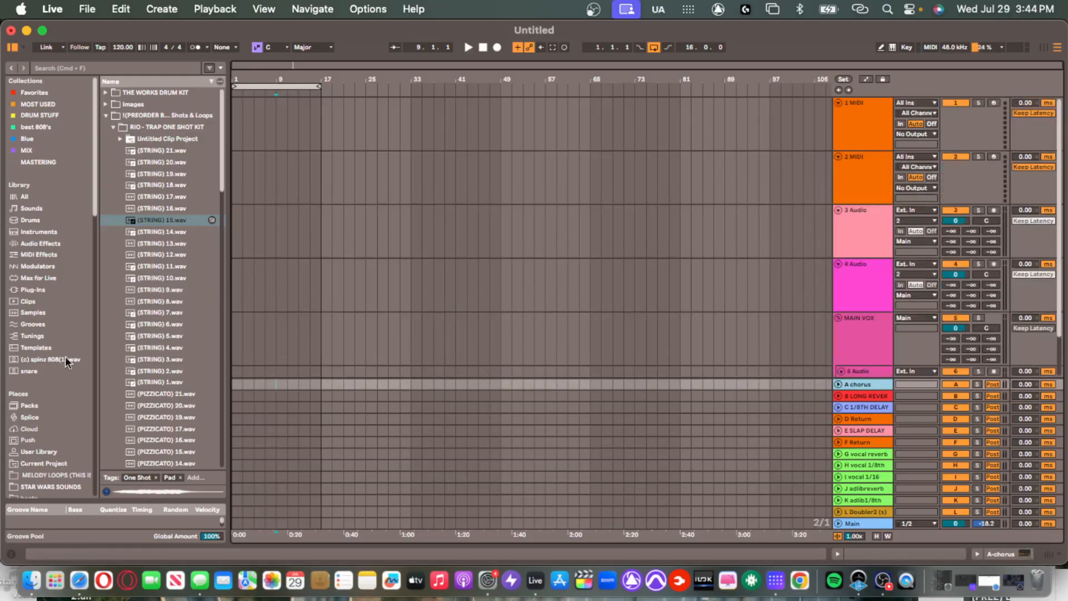
Browse the saved collections: Blue, best 808's, MIX, mastering, favourites, MOST USED and DRUM STUFF.
click(45, 139)
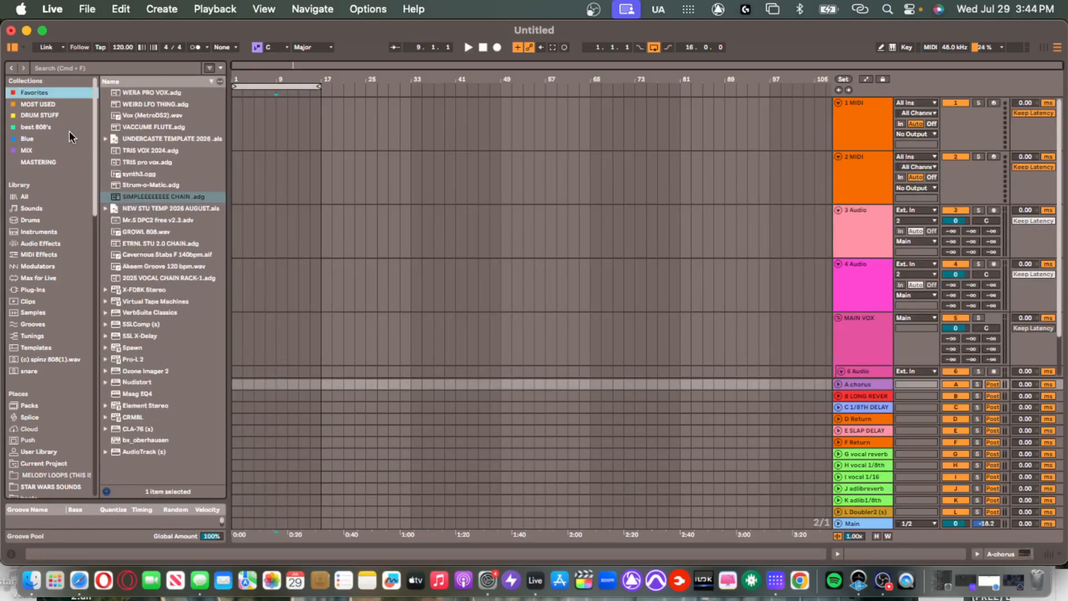
click(47, 126)
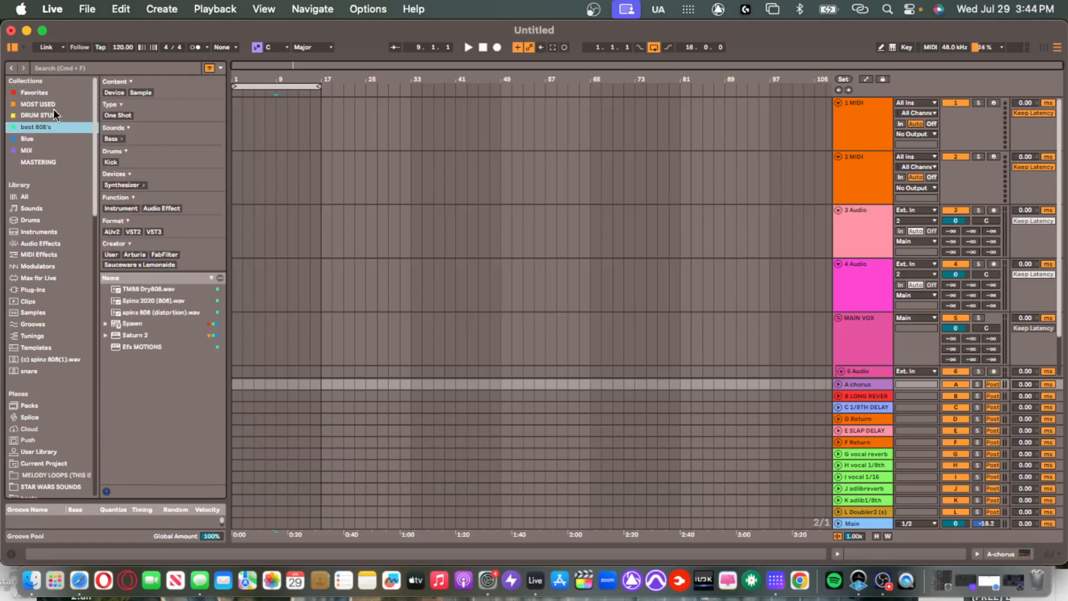
click(51, 163)
click(49, 150)
click(56, 138)
click(55, 129)
click(56, 148)
click(55, 162)
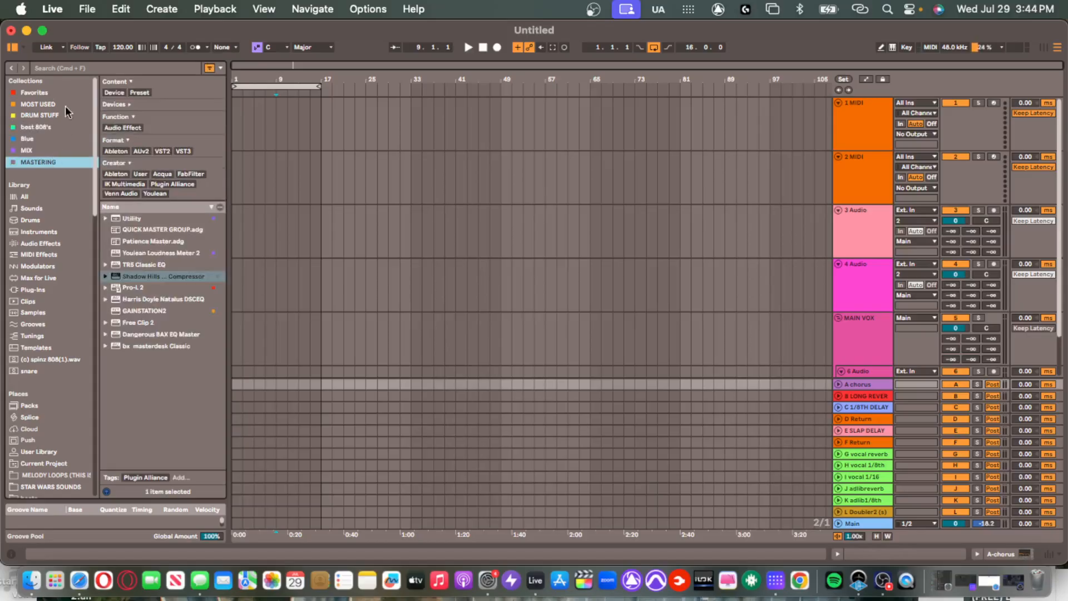
click(40, 91)
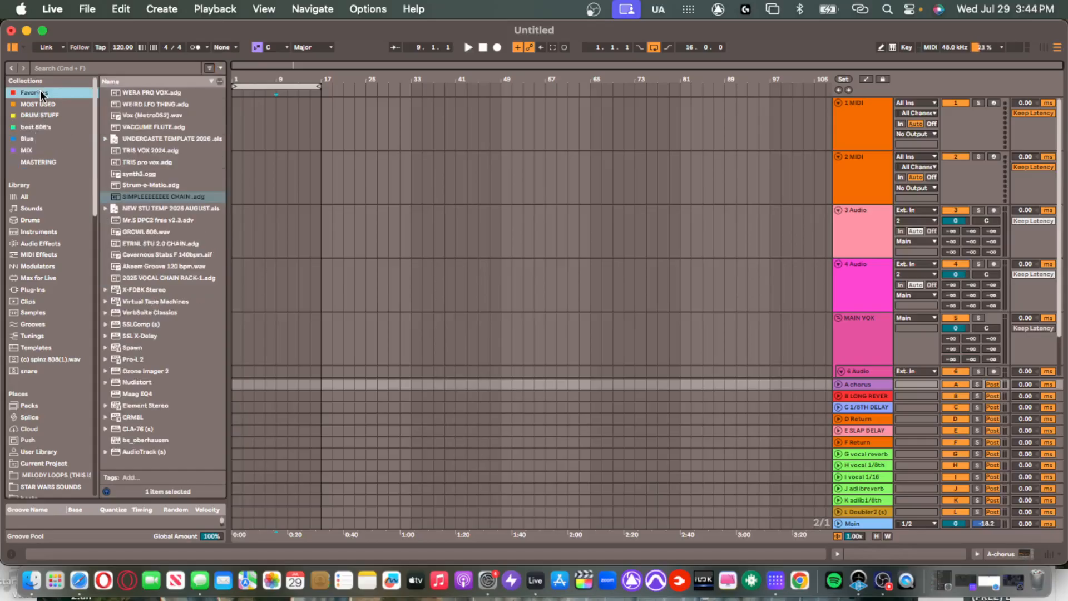
key(Down)
key(Down)
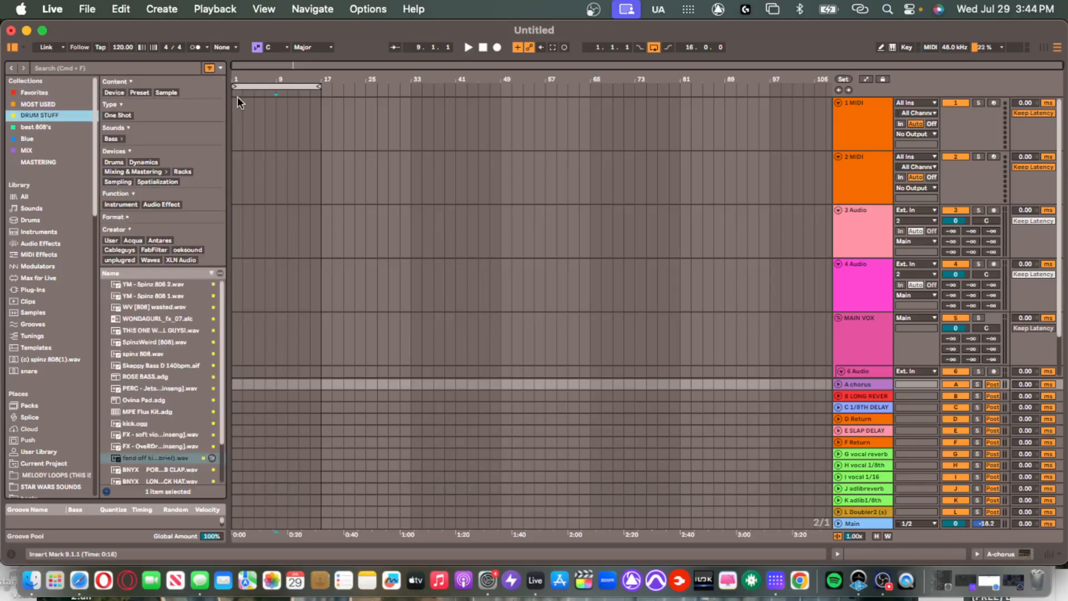
key(Down)
key(Down)
key(Down)
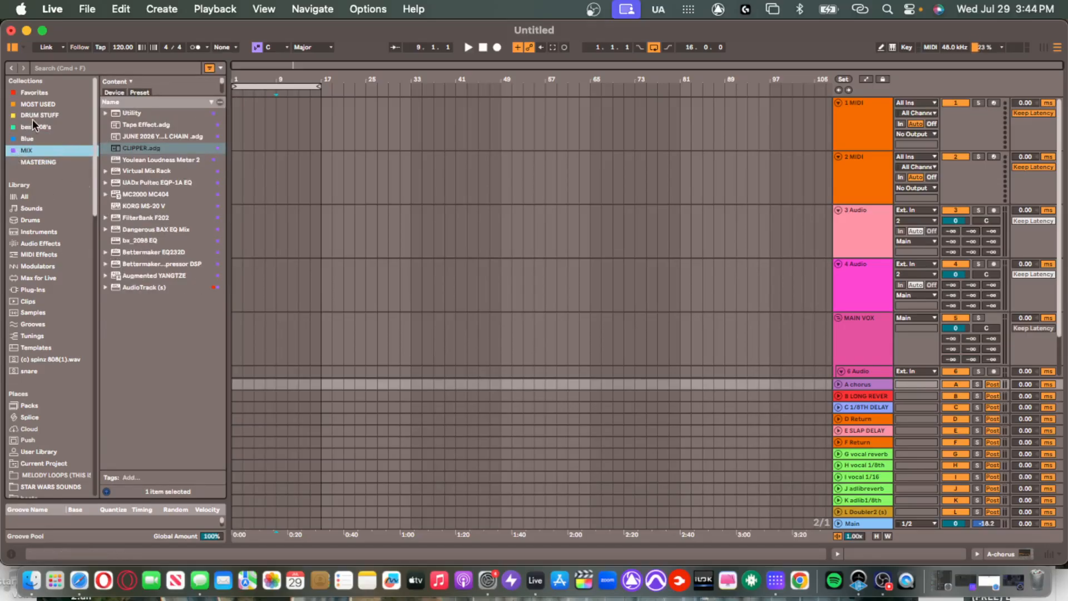
Set the insert point at 1 MIDI's start and filter plug-ins to the Nudist Audio vendor.
click(233, 115)
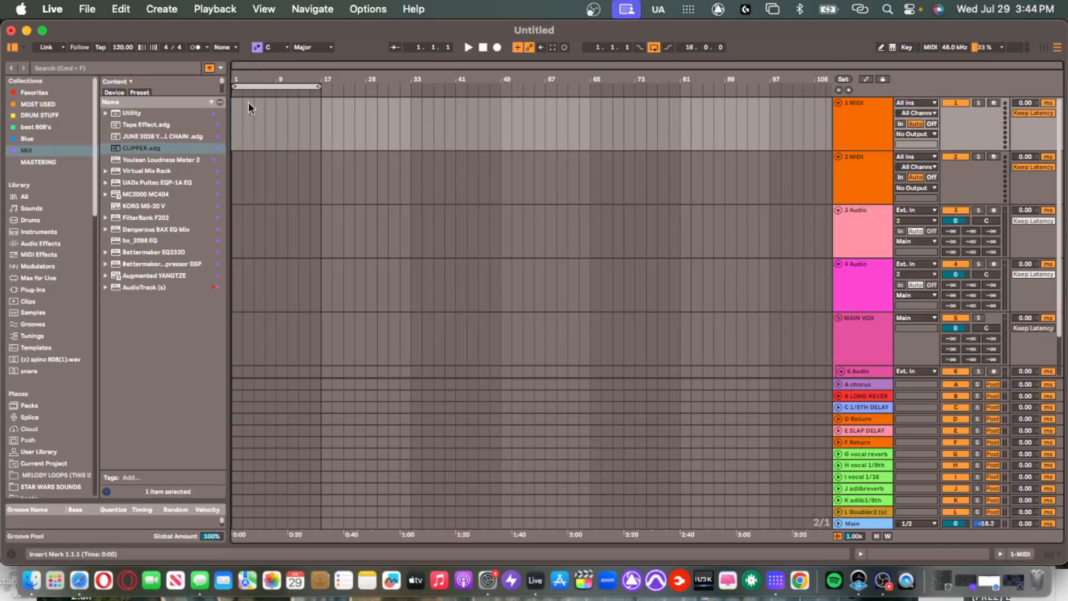
click(51, 290)
scroll(145, 246, down, 5)
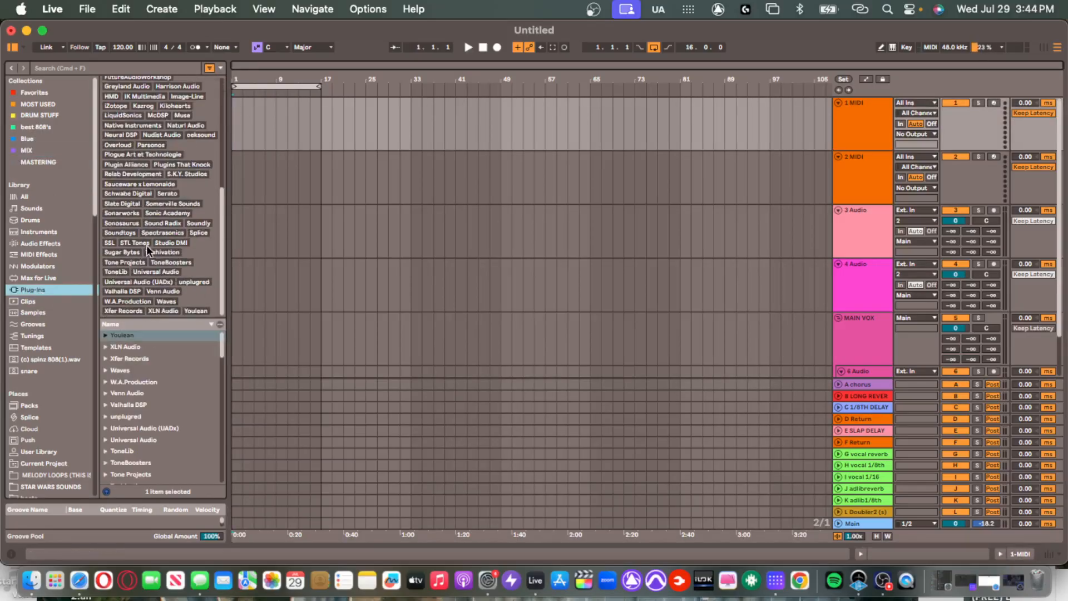
drag(228, 175, 332, 167)
scroll(177, 230, down, 4)
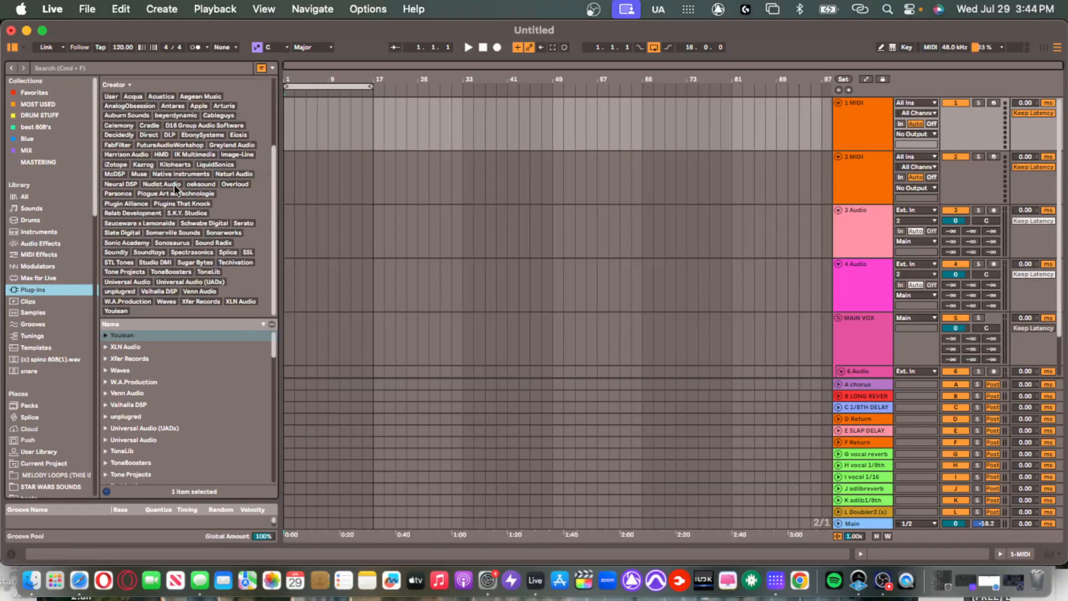
click(162, 184)
scroll(196, 233, up, 5)
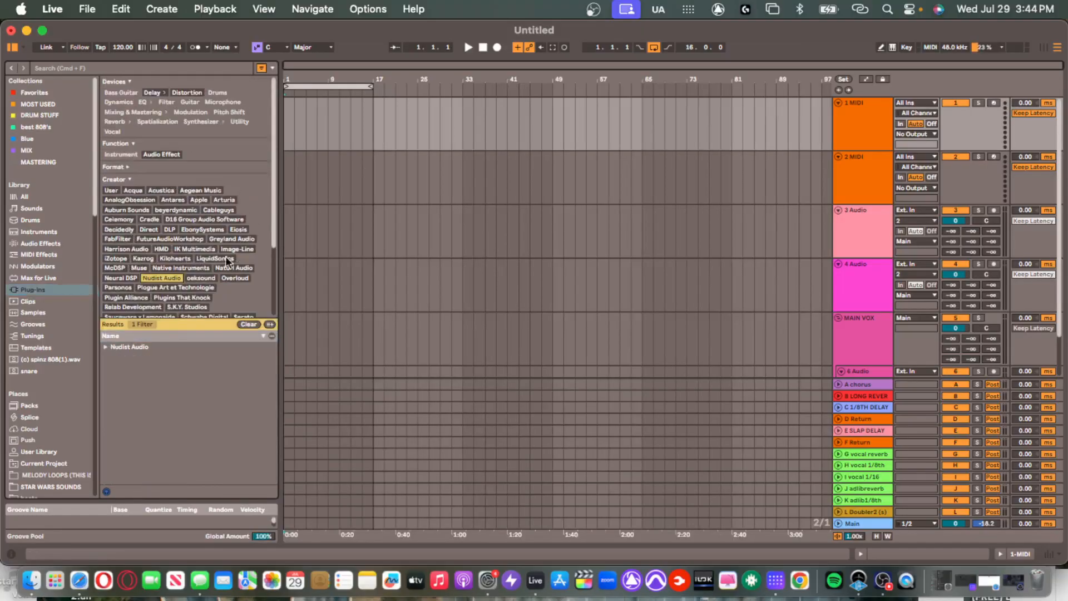
Show the Blue collection, resize the browser, and open the Main track's Utility device chain.
click(28, 139)
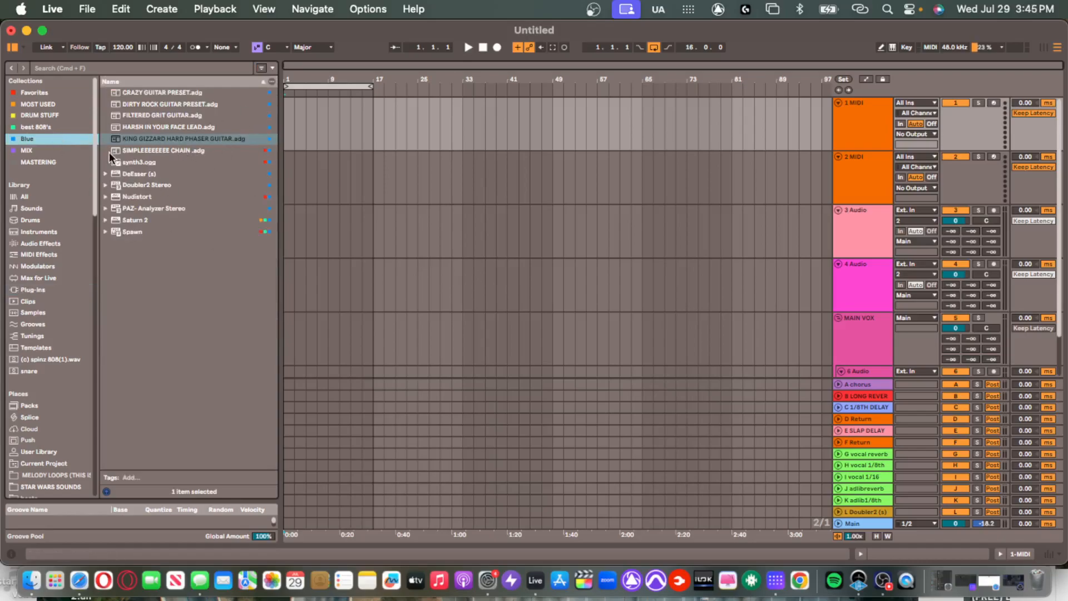
drag(279, 171, 190, 175)
click(199, 133)
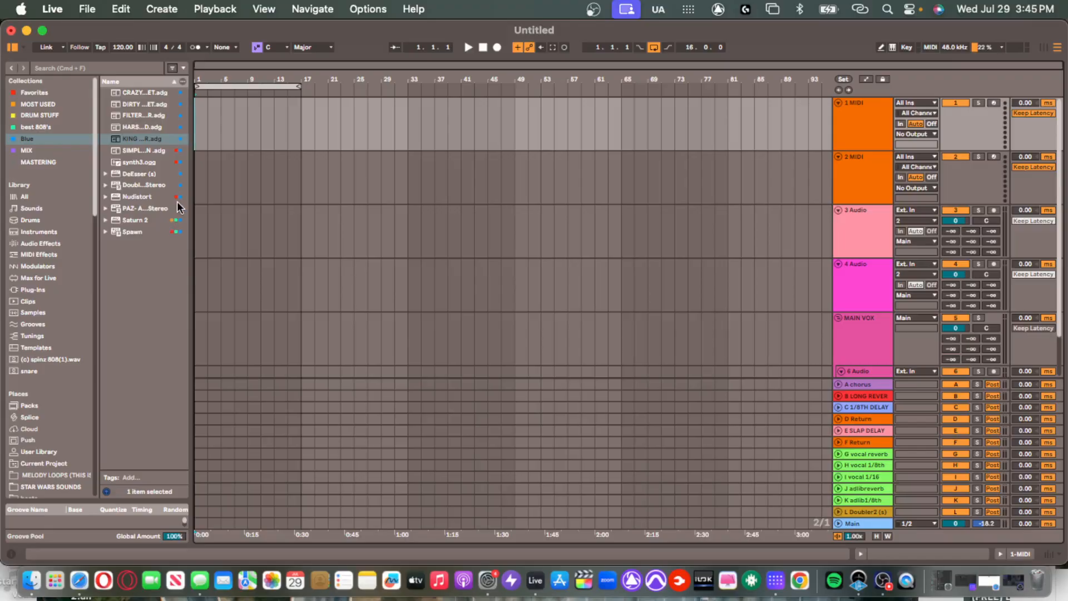
drag(194, 203, 233, 194)
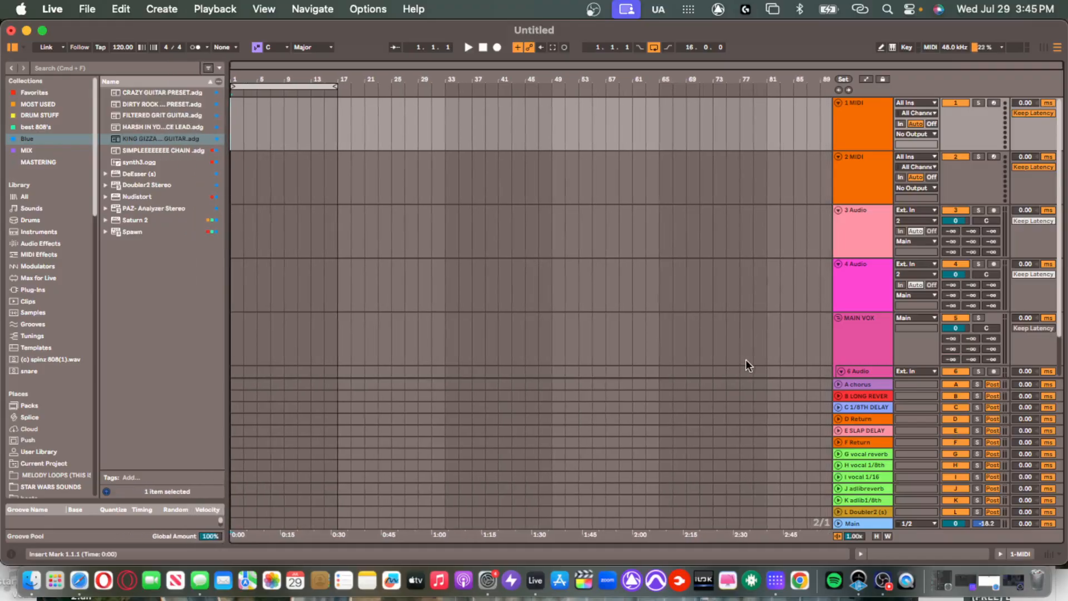
double_click(860, 525)
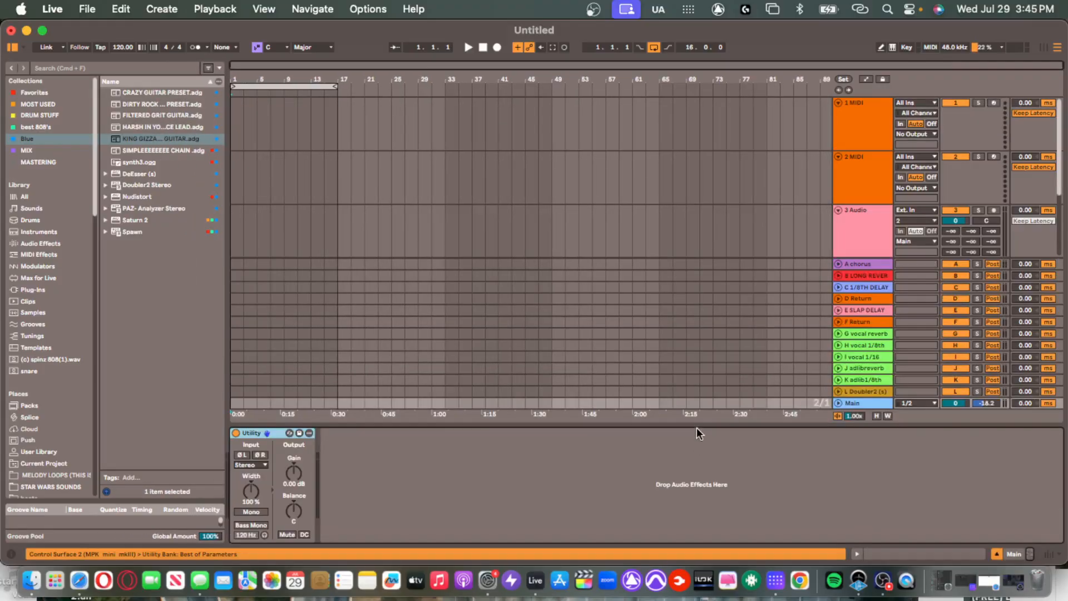
Close the device area, select bars 7–11 on track 1, then select the first MIDI track.
drag(696, 427, 687, 595)
click(232, 129)
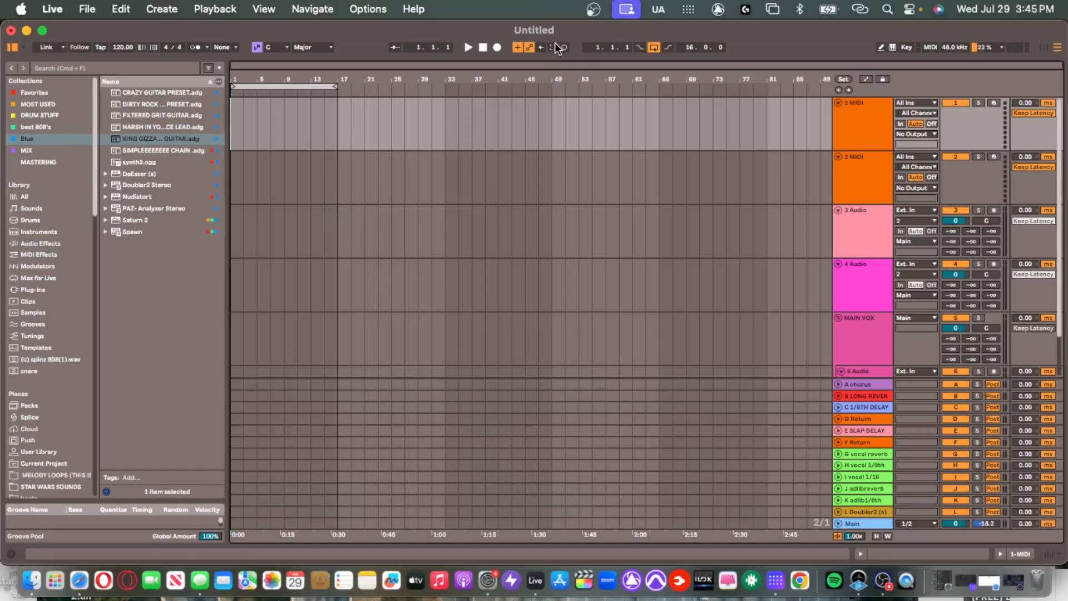
click(270, 122)
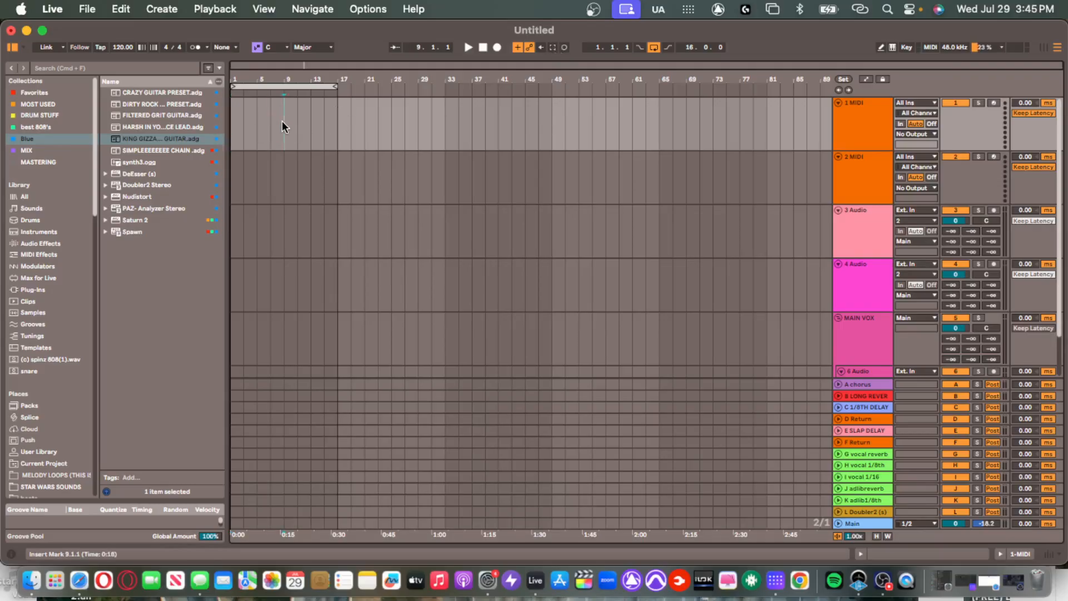
drag(275, 123, 296, 121)
click(291, 118)
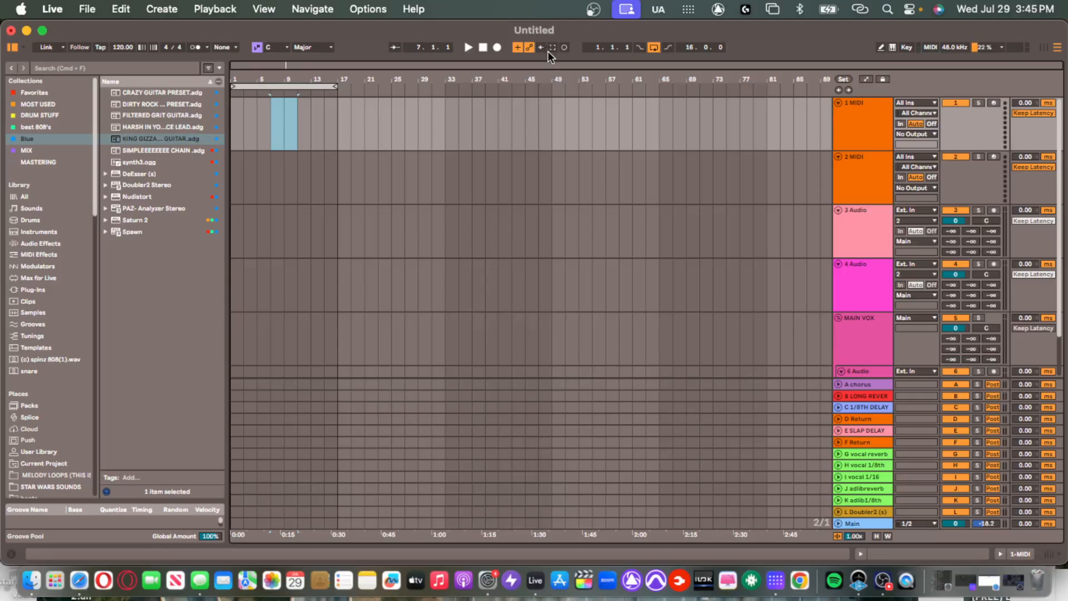
click(274, 119)
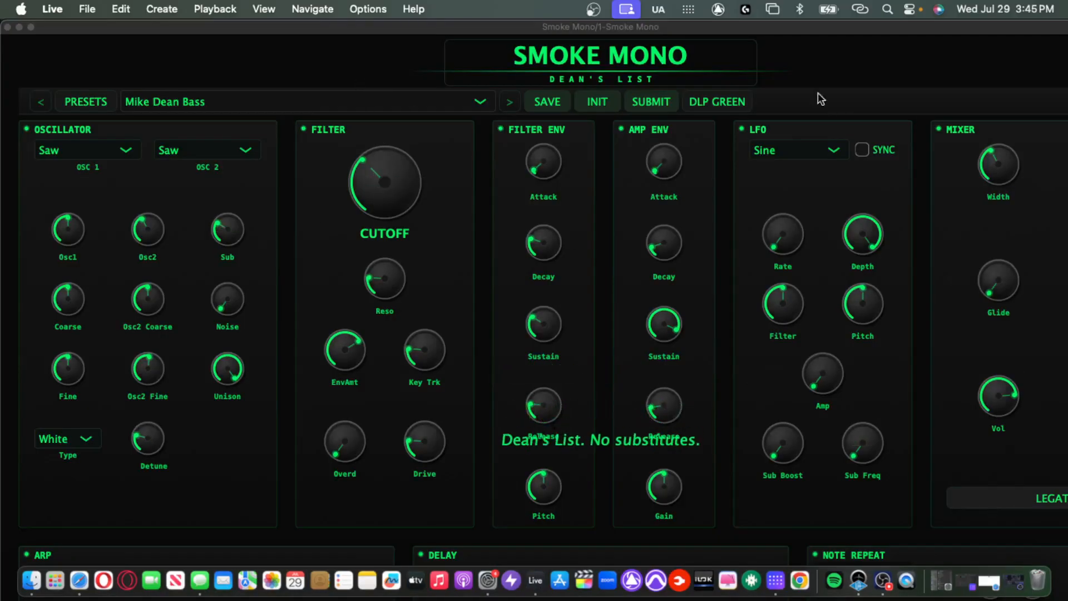
Play with the metronome on and capture the played bass notes into a MIDI clip on Smoke Mono.
drag(774, 32, 854, 286)
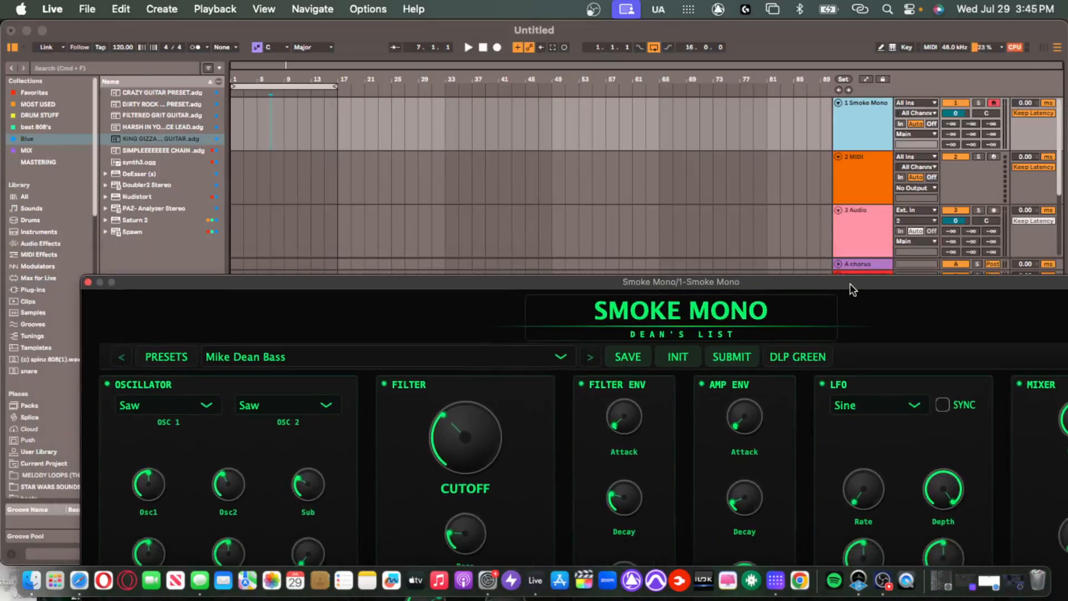
click(233, 112)
key(space)
click(194, 47)
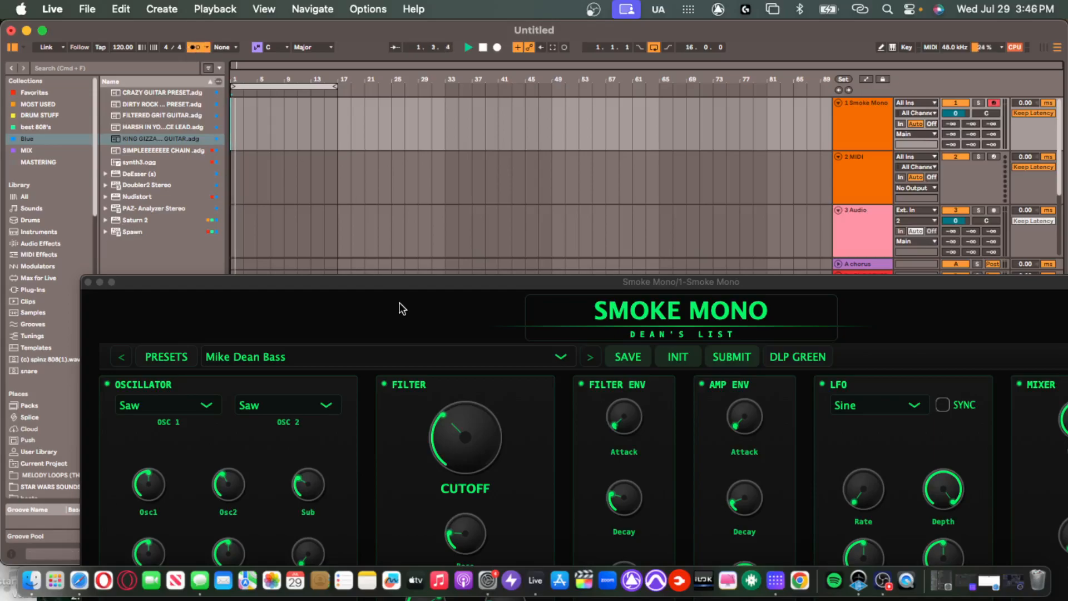
key(h)
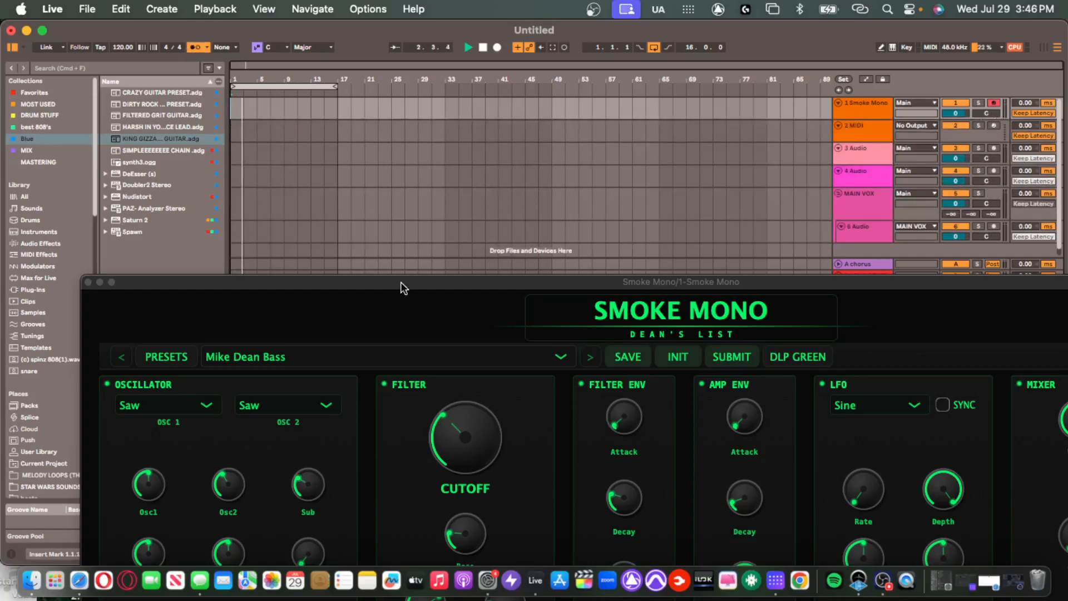
key(h)
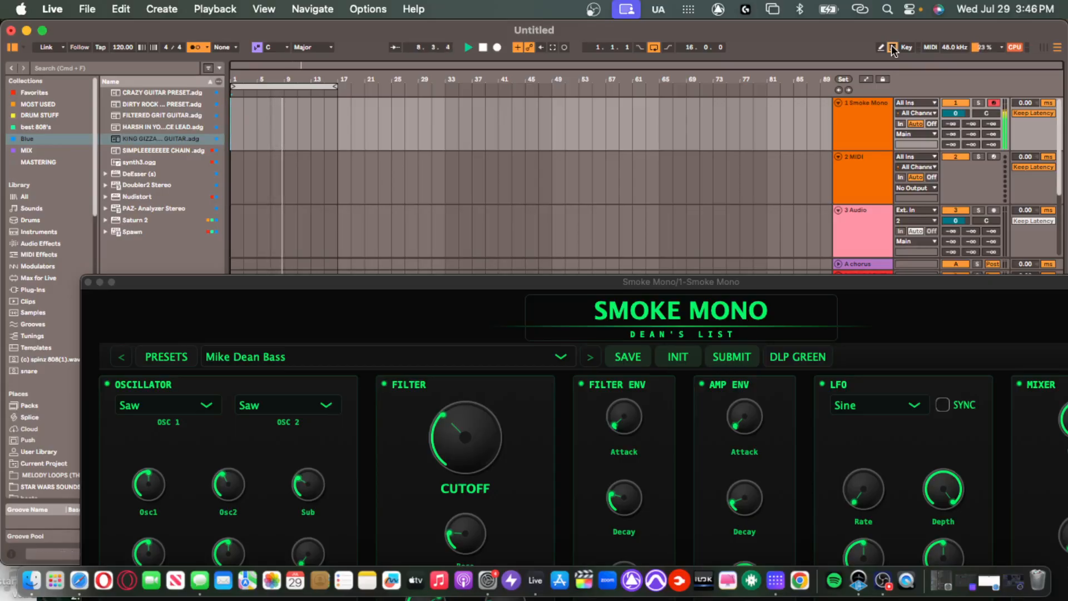
key(space)
key(shift+super+c)
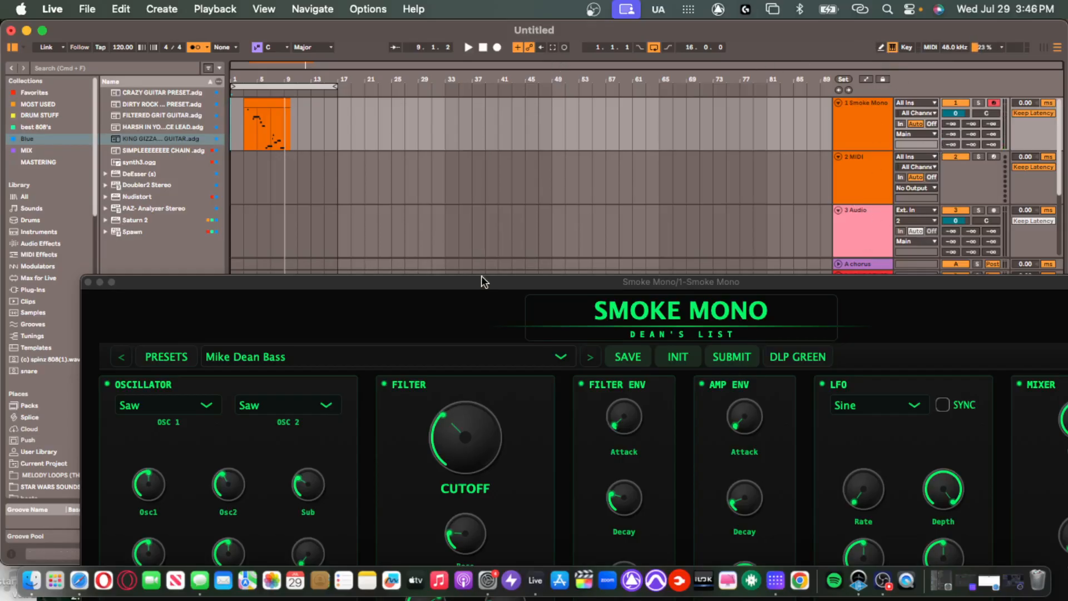
drag(481, 280, 444, 406)
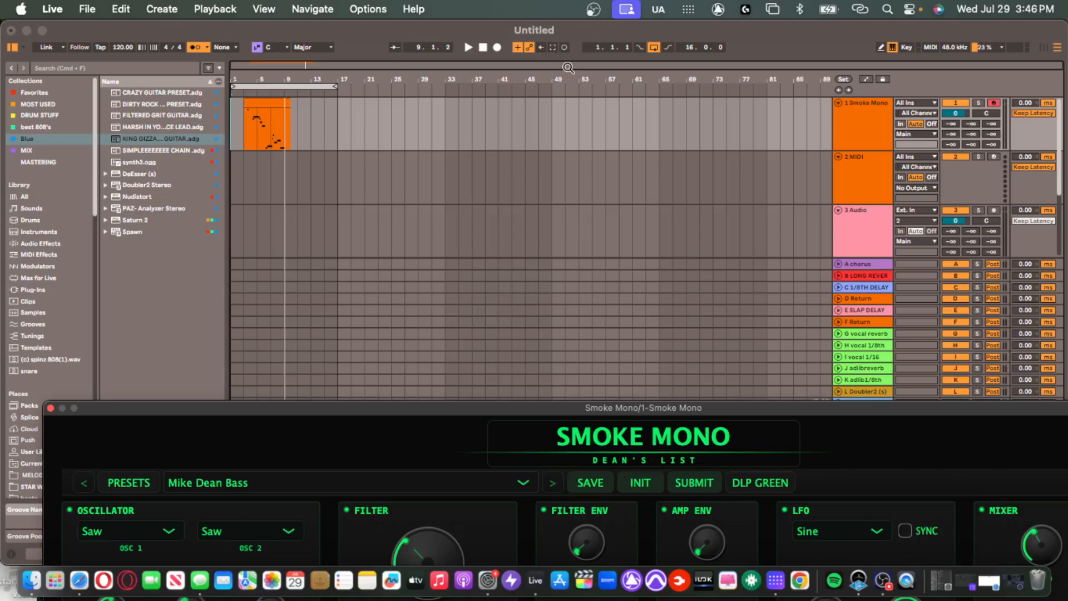
Check the computer key mappings, then select bars 1–15 over the clip and extend by one bar.
click(901, 47)
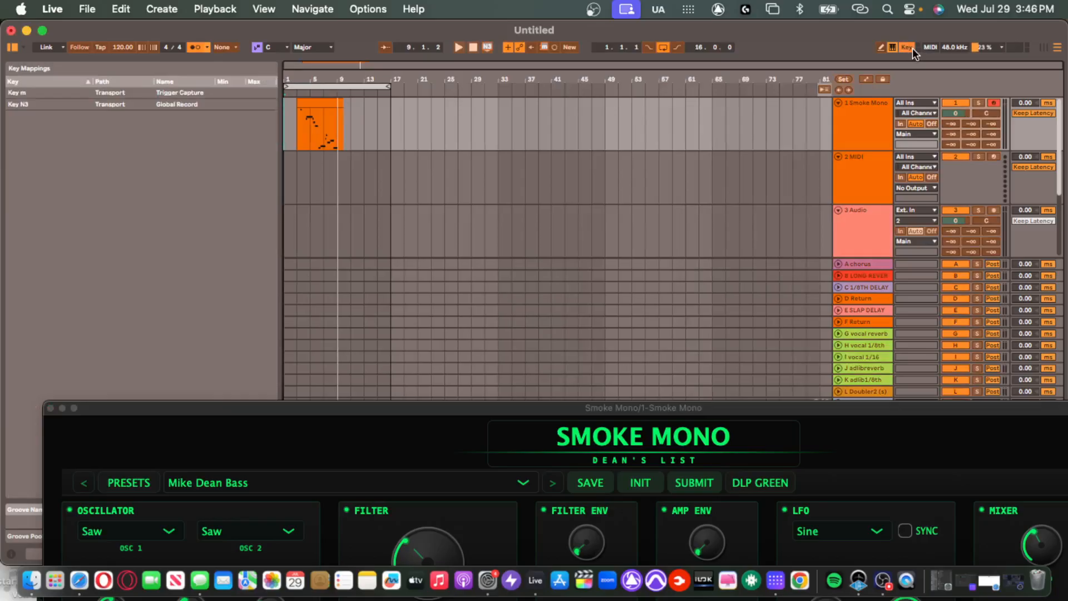
click(913, 48)
click(913, 47)
click(911, 48)
click(906, 49)
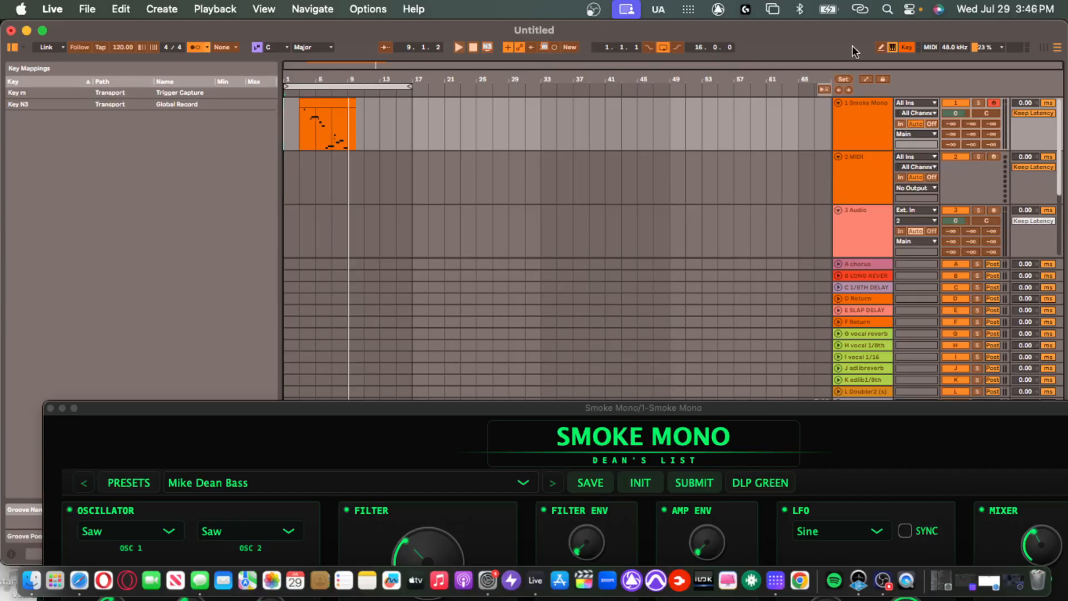
click(905, 47)
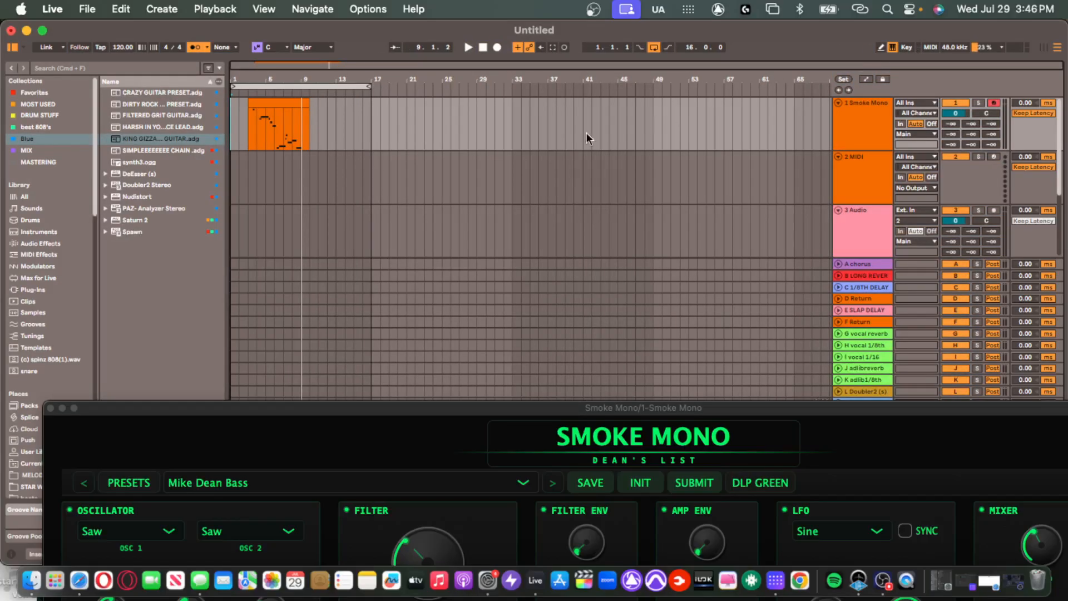
drag(353, 128, 214, 133)
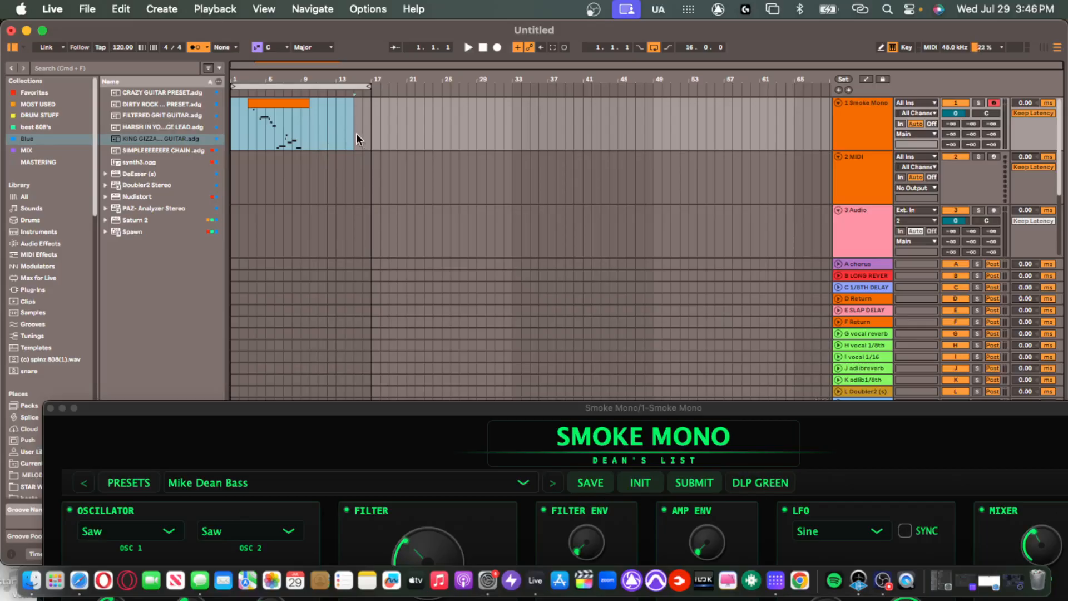
key(shift+Right)
Clear the time selection and select the MIDI clip on the Smoke Mono track.
click(343, 110)
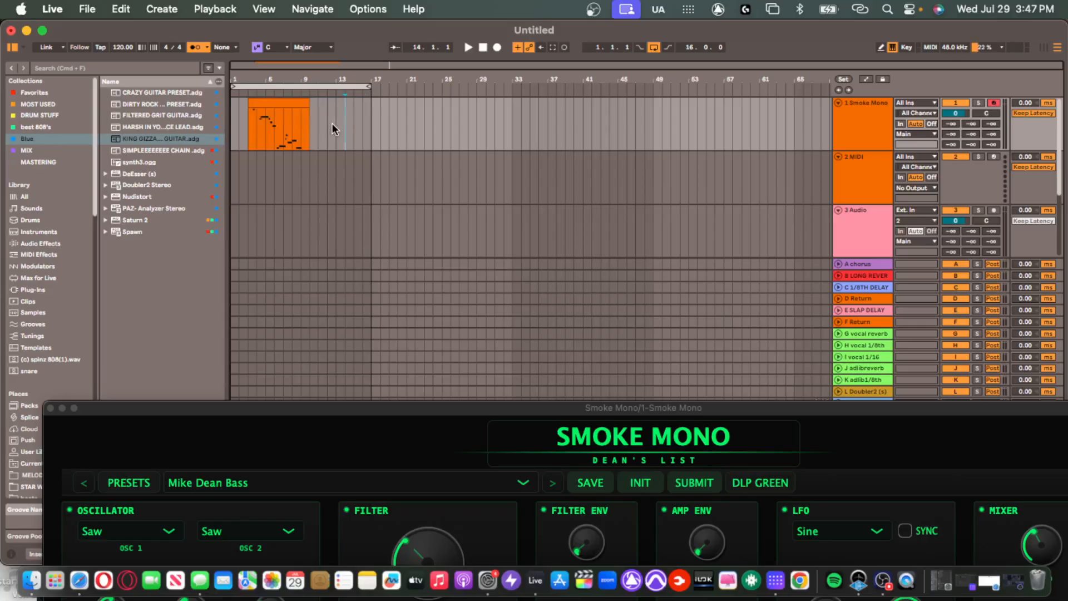
click(299, 103)
scroll(258, 132, up, 5)
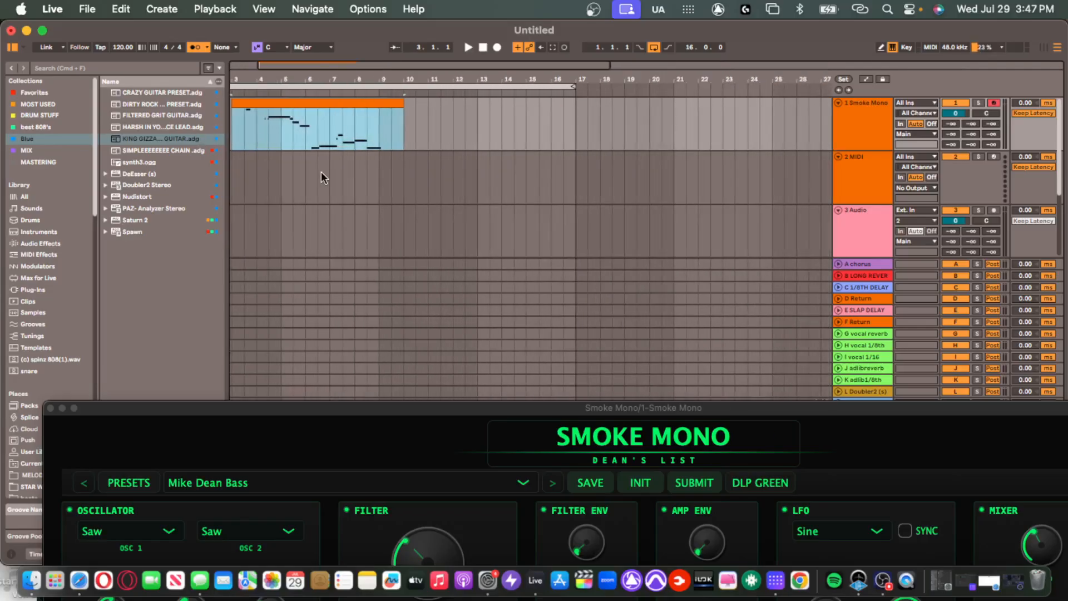
scroll(322, 170, left, 3)
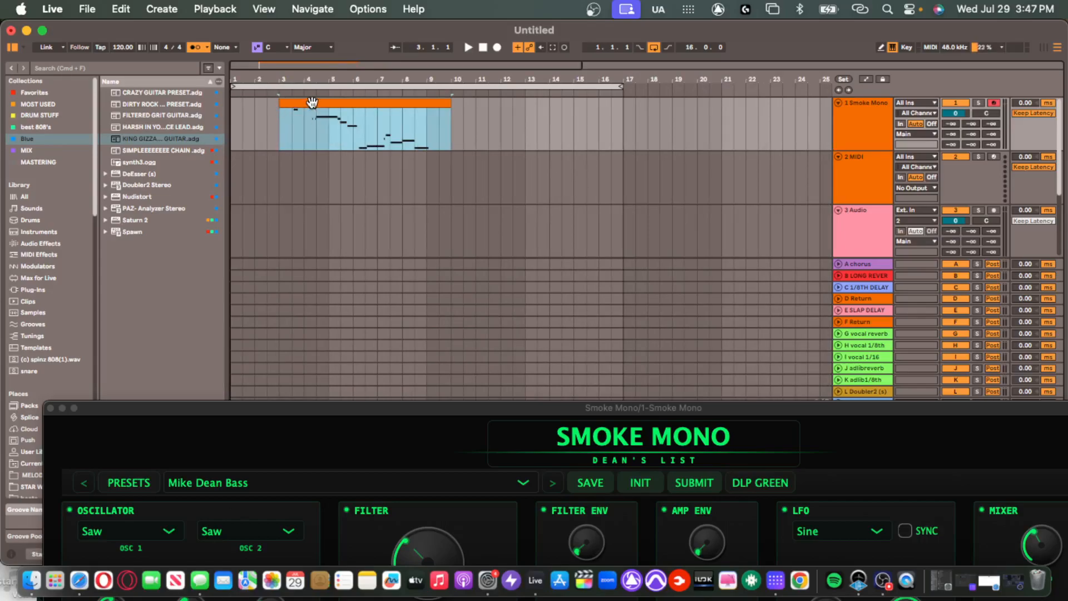
scroll(313, 102, down, 5)
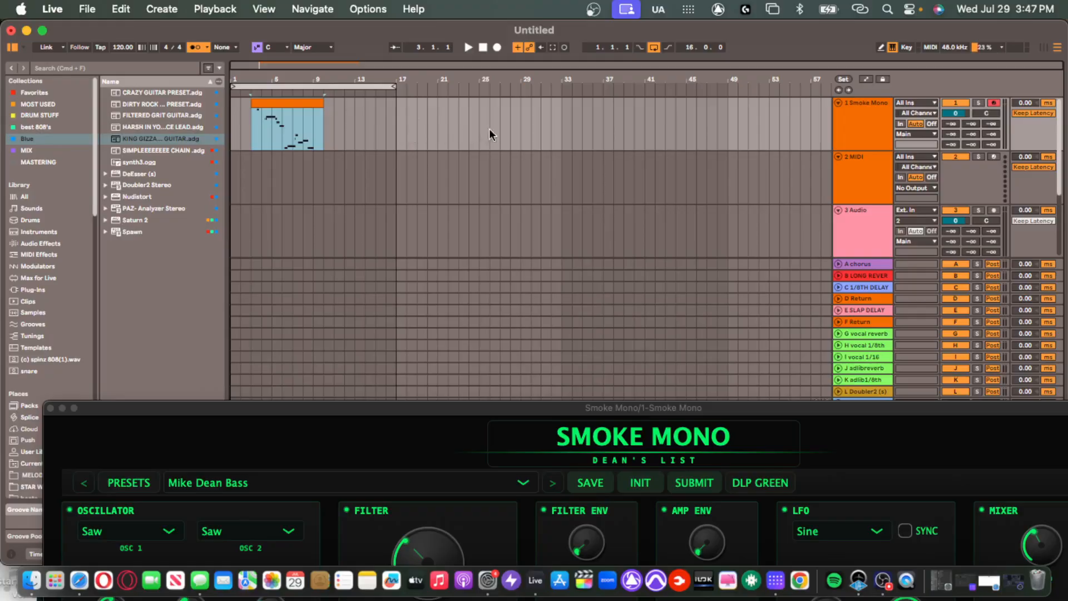
Trim the clip's start to 3.3.1, select bars 1–15, and turn on key-mapping mode.
drag(251, 101, 303, 109)
key(plus)
key(plus)
scroll(302, 137, left, 5)
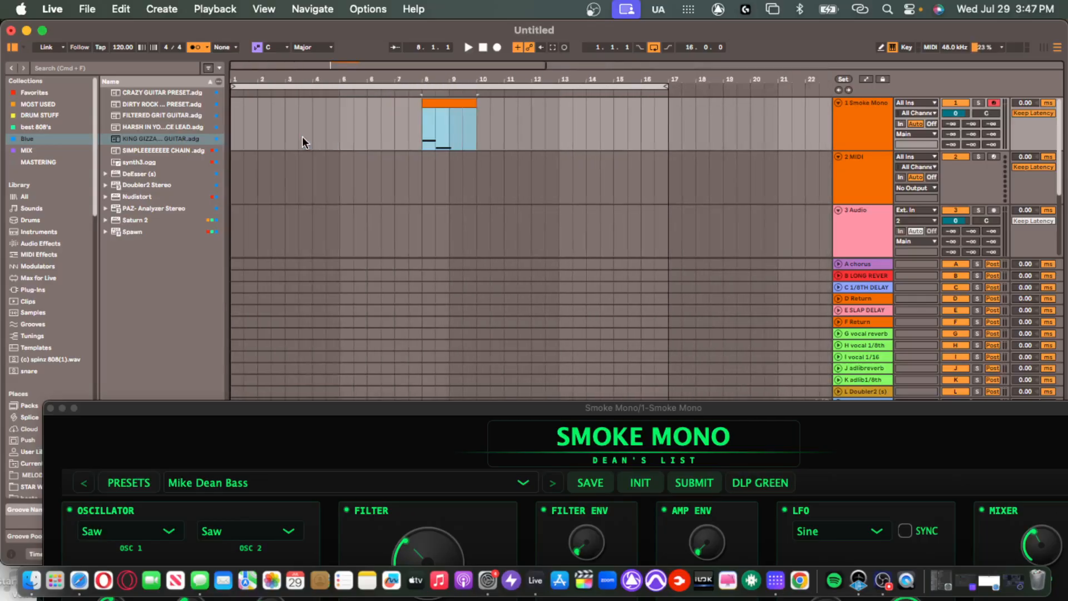
drag(423, 102, 270, 106)
drag(289, 98, 297, 100)
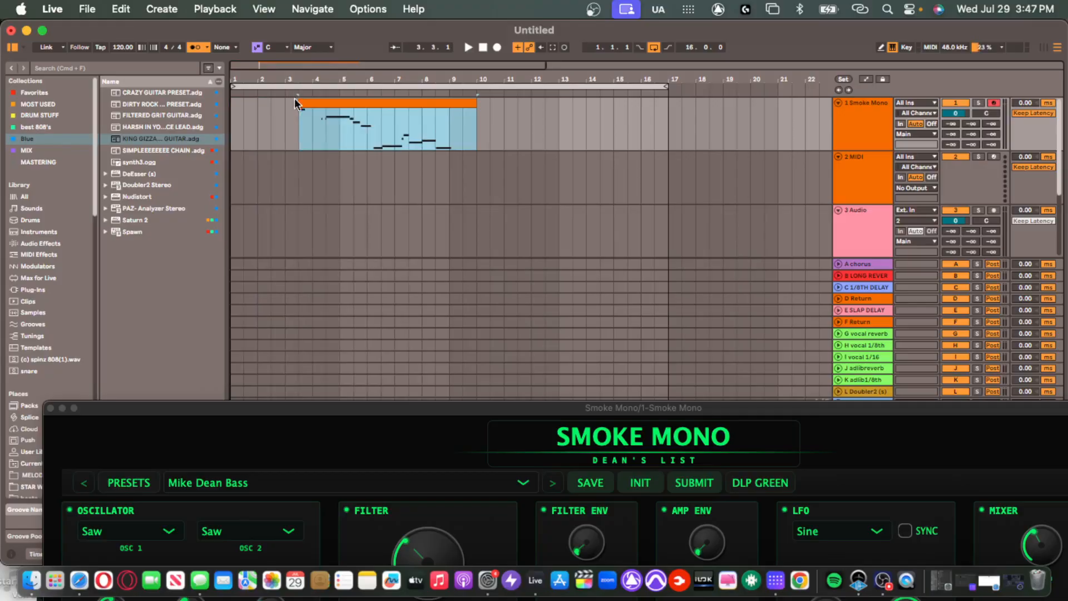
scroll(335, 129, down, 5)
drag(378, 130, 241, 139)
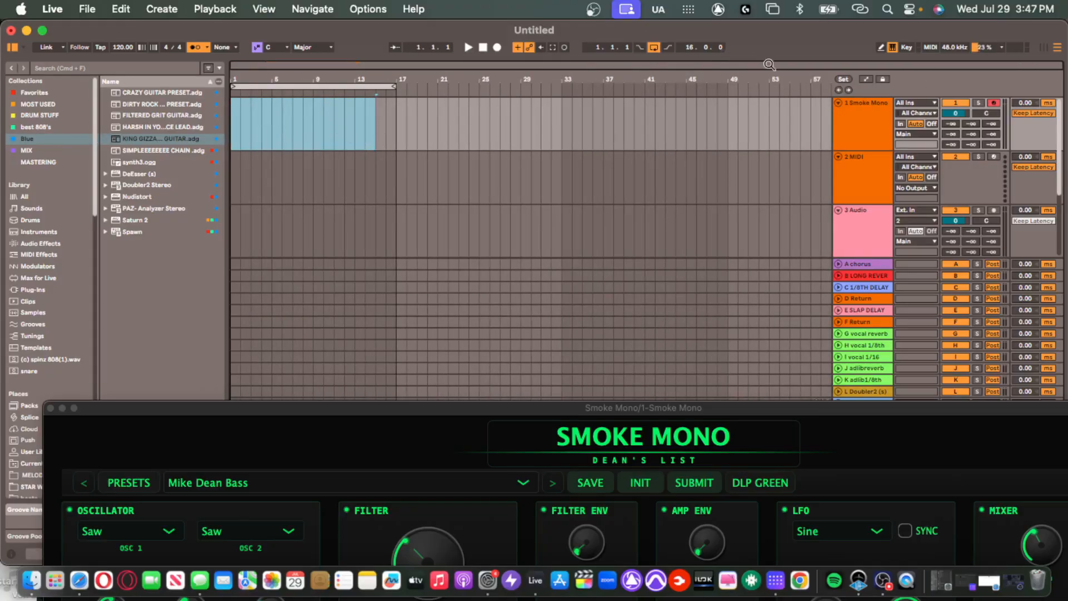
click(906, 48)
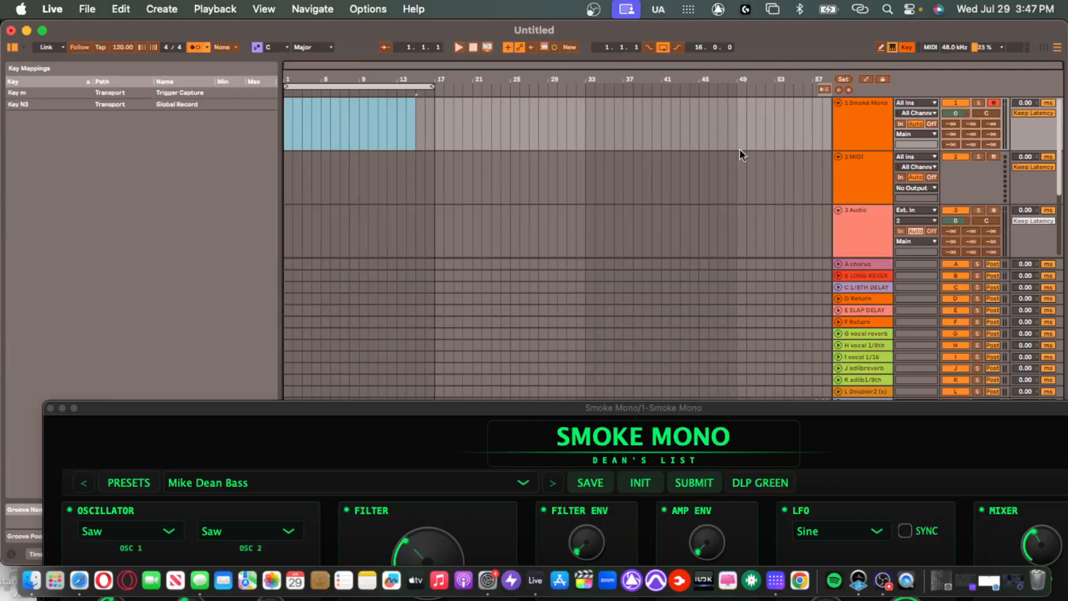
Select the stop function in the key mappings, leave Key Map mode, and close the Smoke Mono window.
click(224, 224)
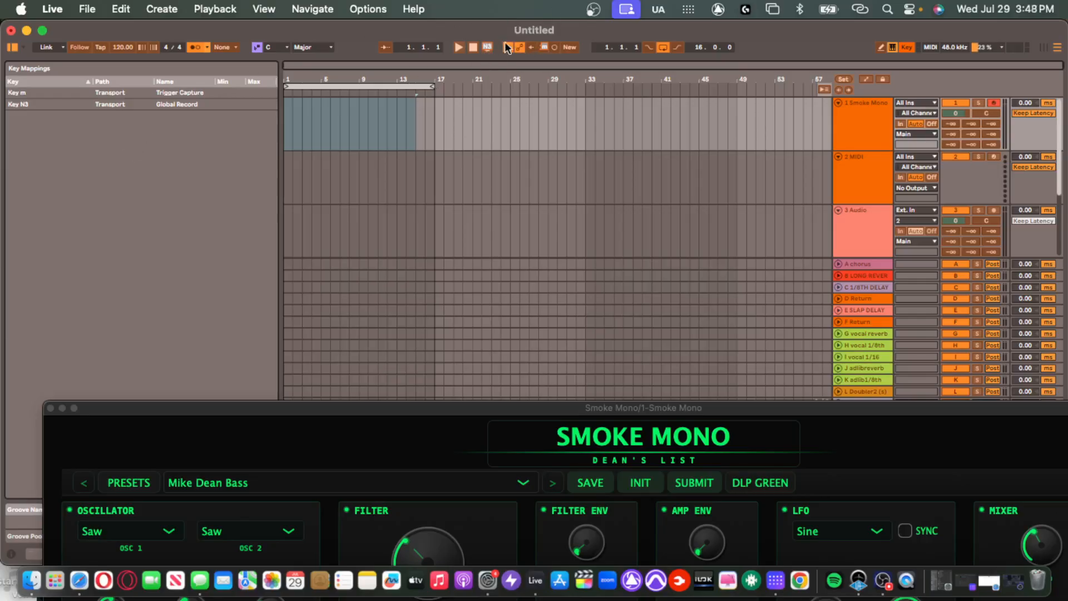
click(473, 48)
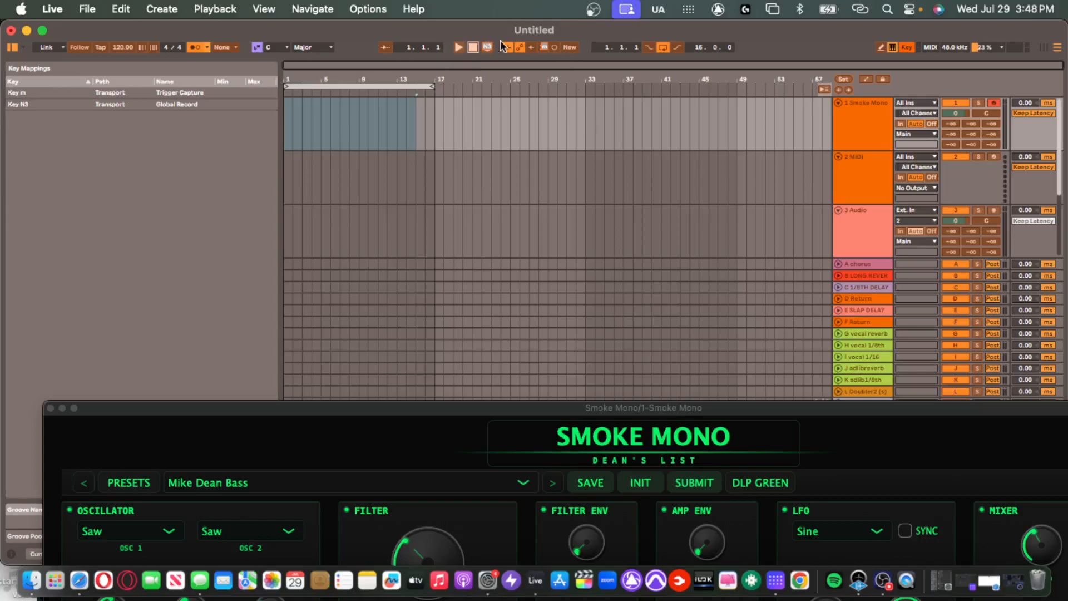
click(908, 48)
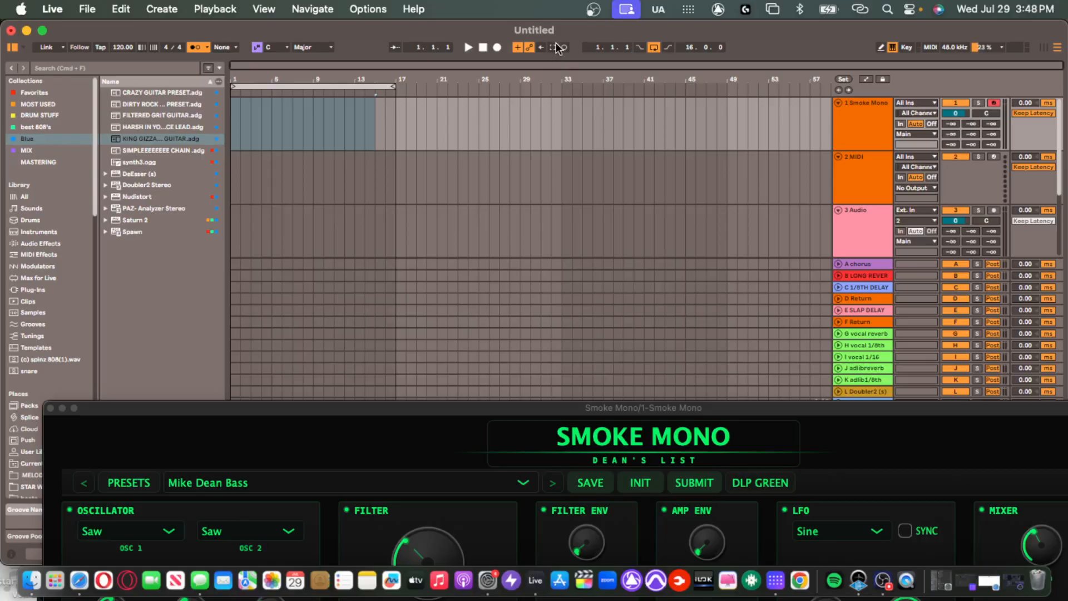
click(50, 408)
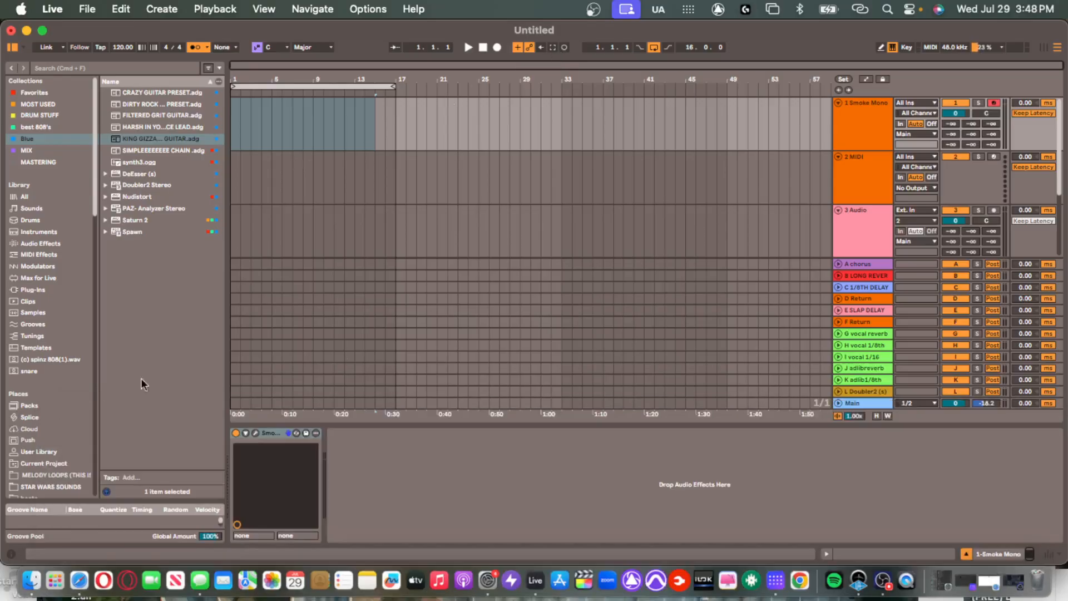
Delete the Smoke Mono track.
click(831, 122)
key(Delete)
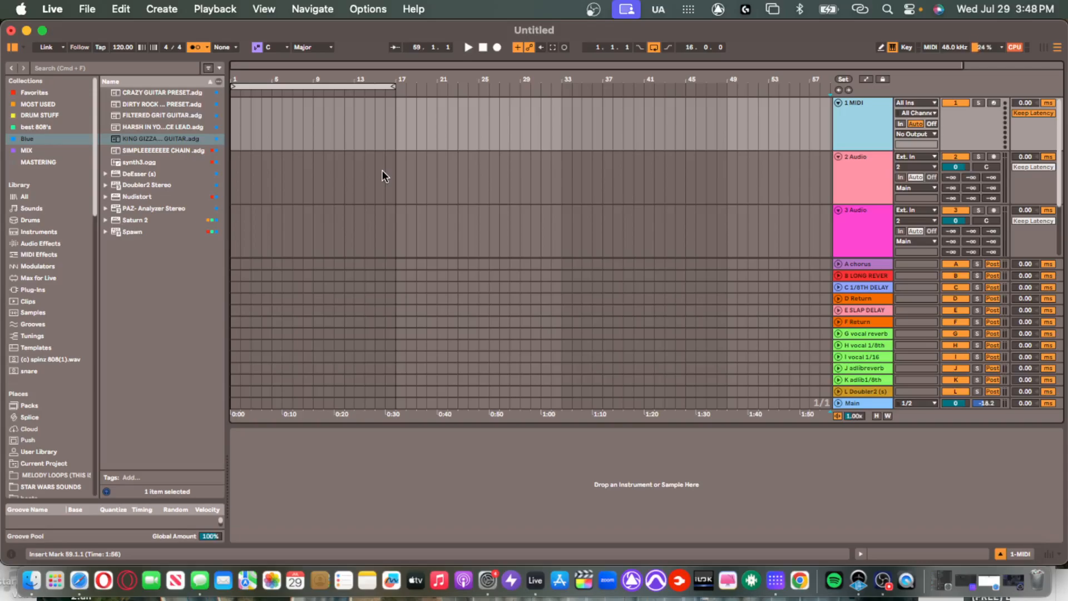
scroll(392, 132, down, 2)
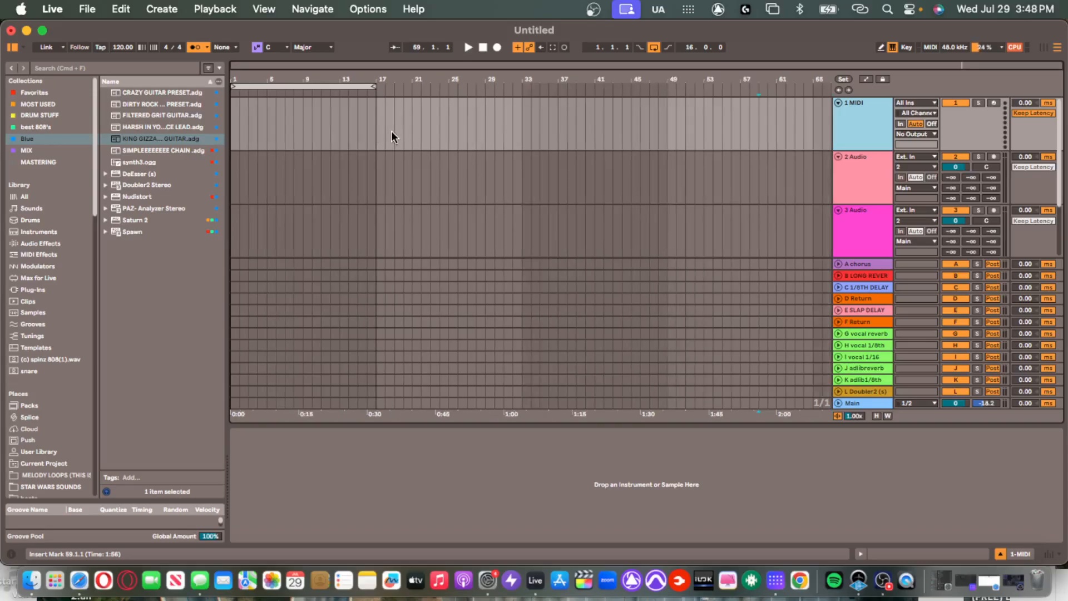
Loop bars 1–9 and return the insert point to the start of track 1.
click(301, 129)
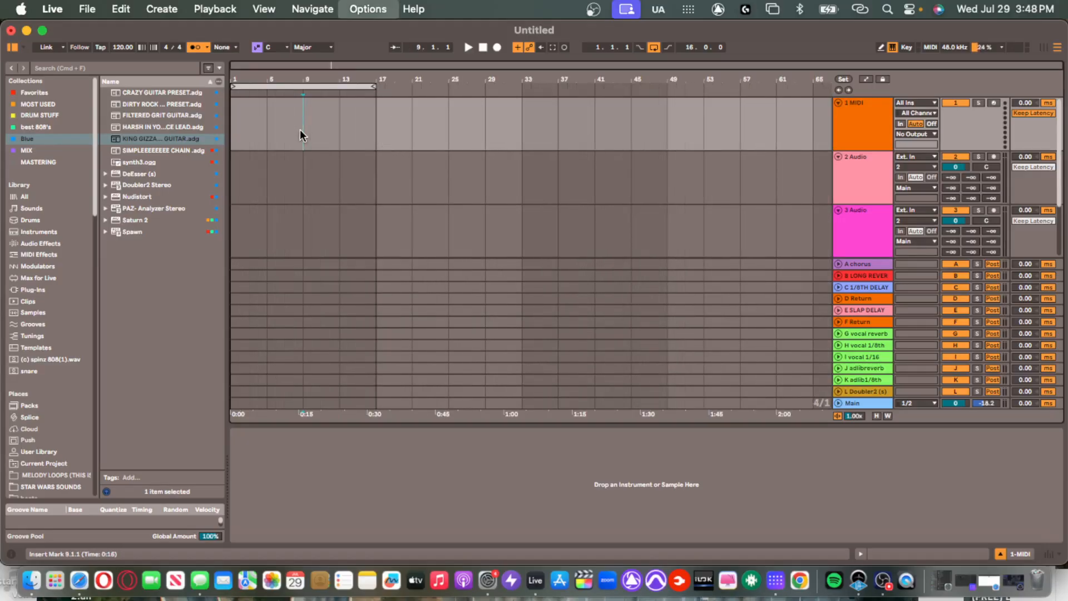
drag(300, 139, 146, 155)
key(super+l)
click(303, 117)
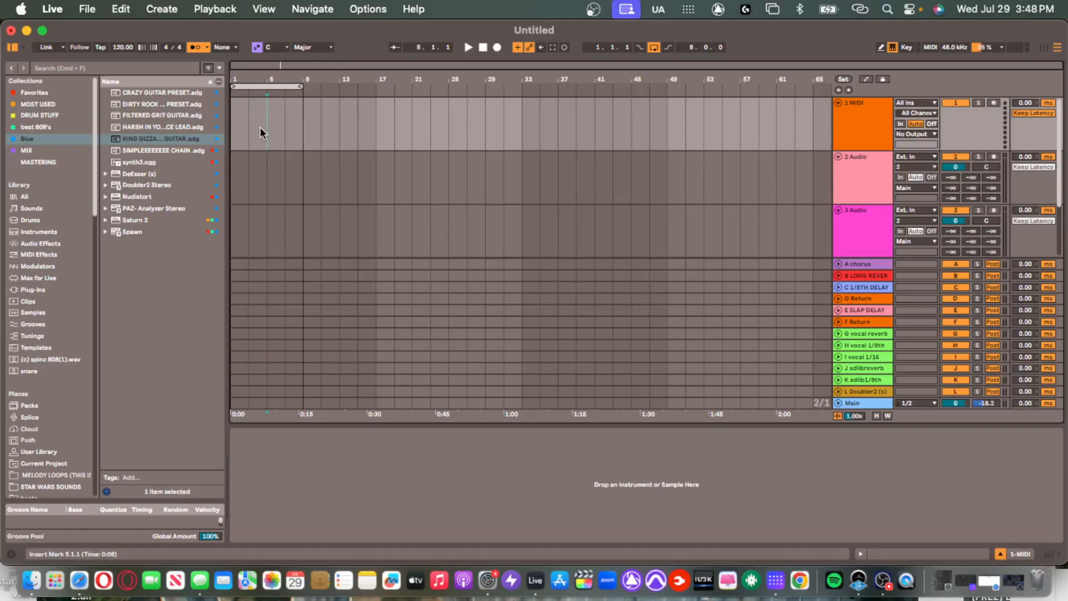
click(231, 131)
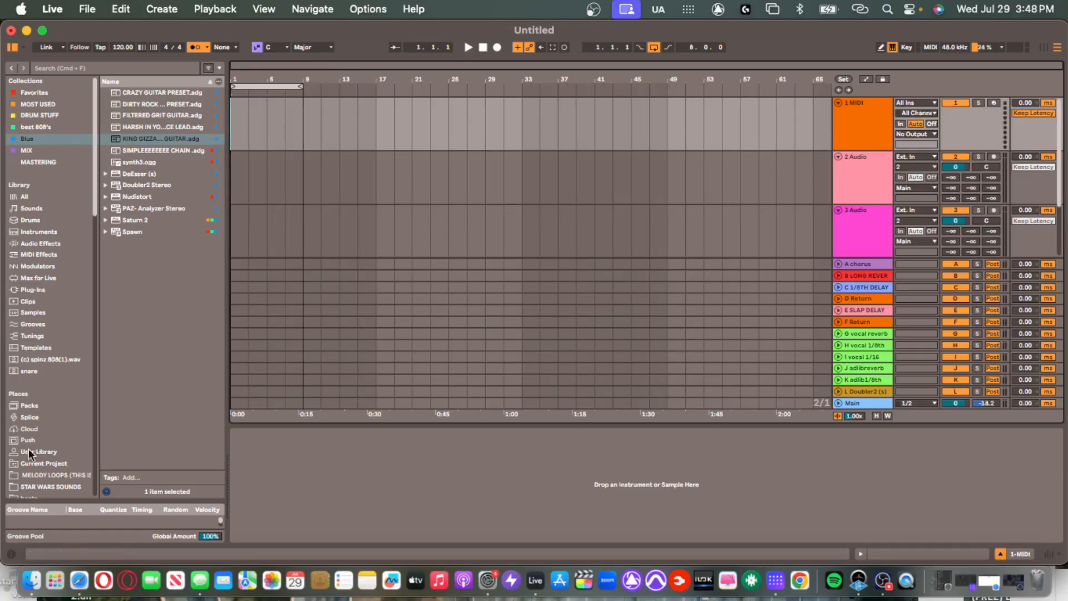
Browse the RIO LEYVA drum kit folders and preview the (STRING) 13.wav one-shot.
scroll(32, 446, down, 10)
click(43, 466)
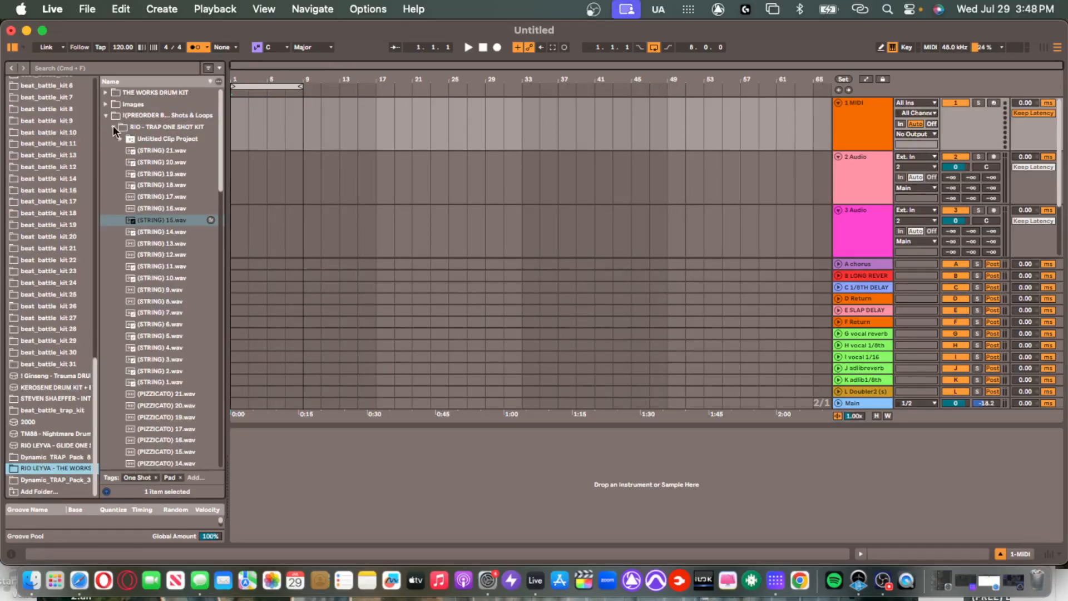
click(113, 126)
click(112, 127)
click(159, 243)
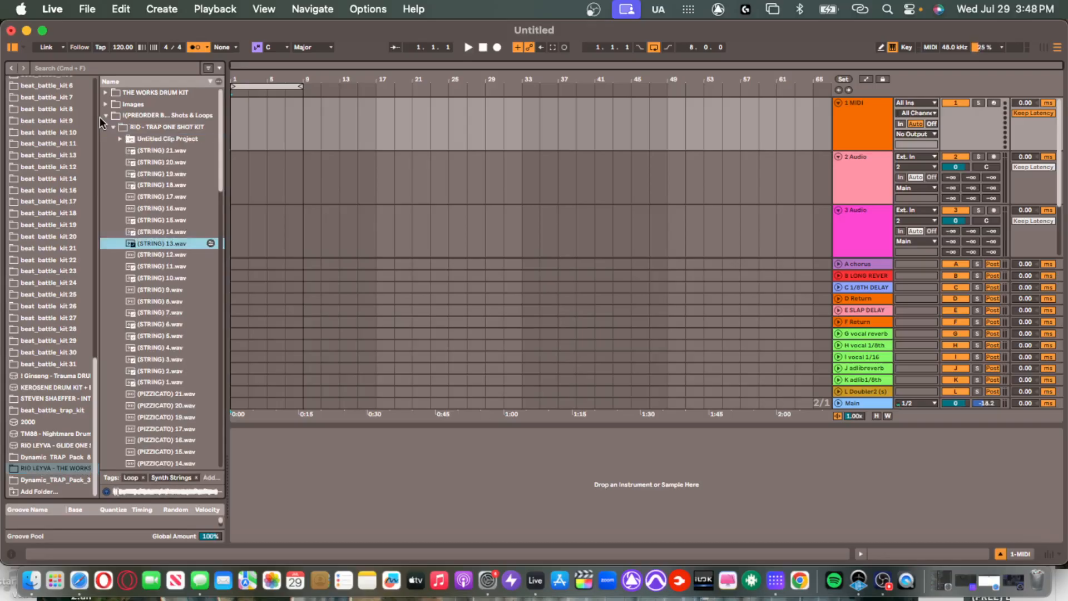
click(111, 125)
Preview loops from the exclusive loop kit and place RIO LEYVA_MOXY_136BPM on track 3 at bar 1.
click(114, 138)
click(156, 218)
click(175, 336)
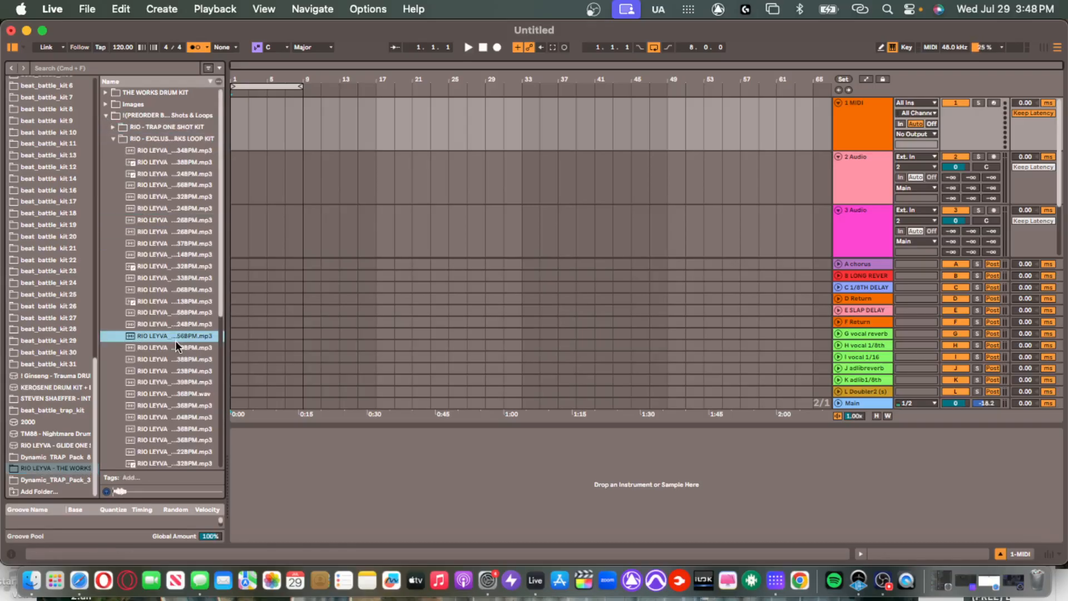
drag(227, 334, 261, 337)
click(180, 429)
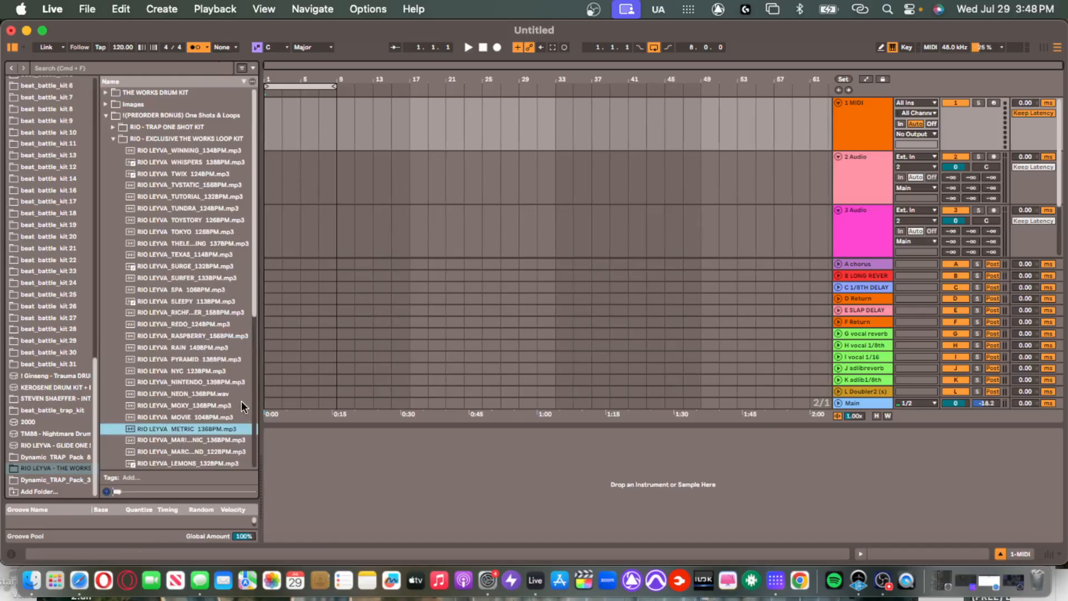
click(200, 405)
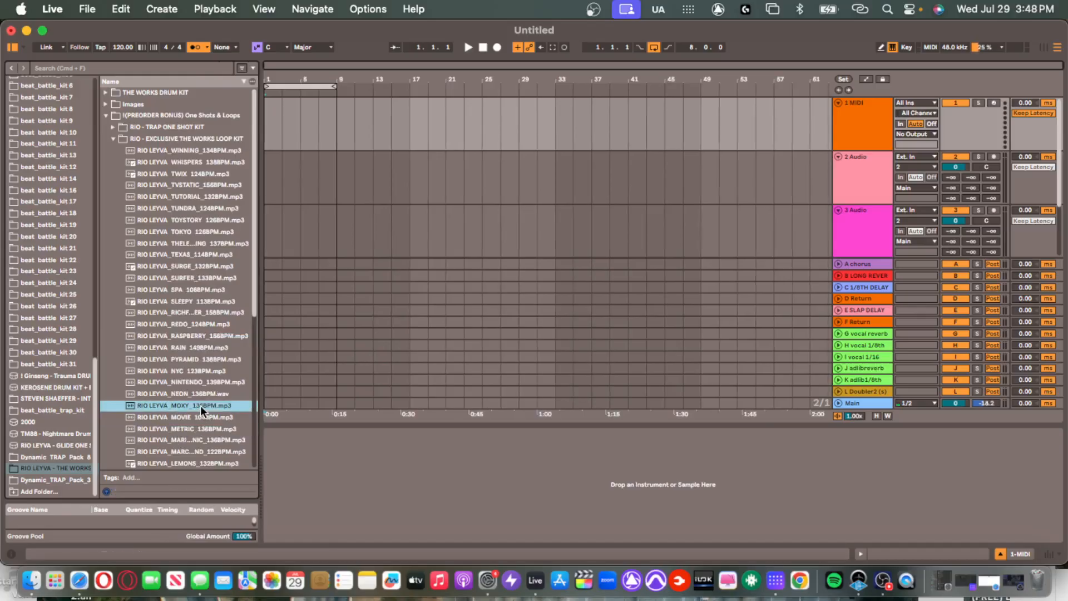
drag(182, 403, 273, 231)
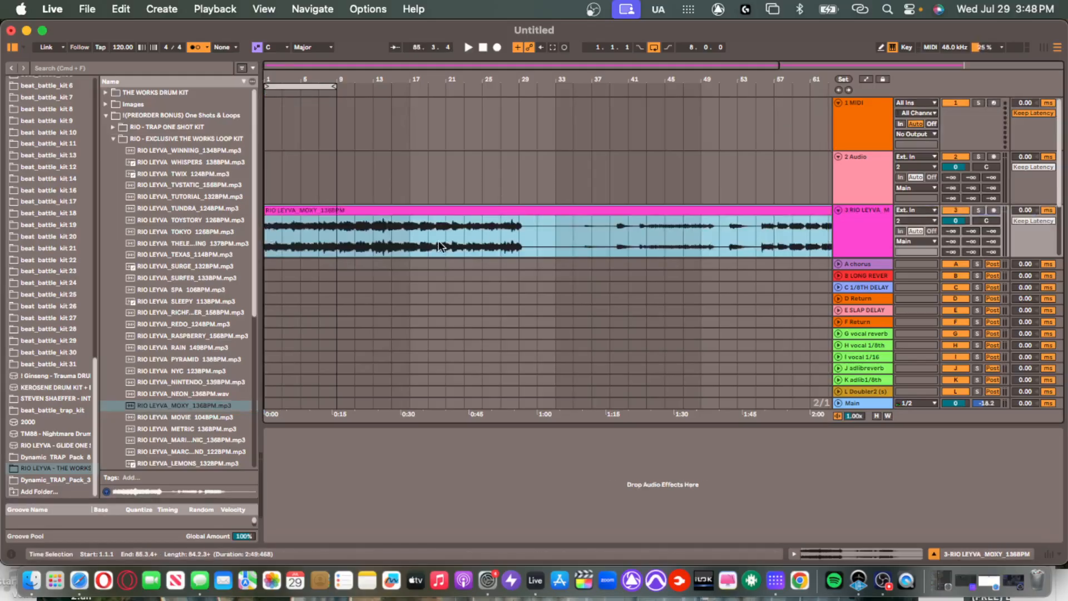
Split the MOXY clip at bar 17 and colour track 3 and its clips yellow.
click(412, 221)
key(super+e)
click(427, 212)
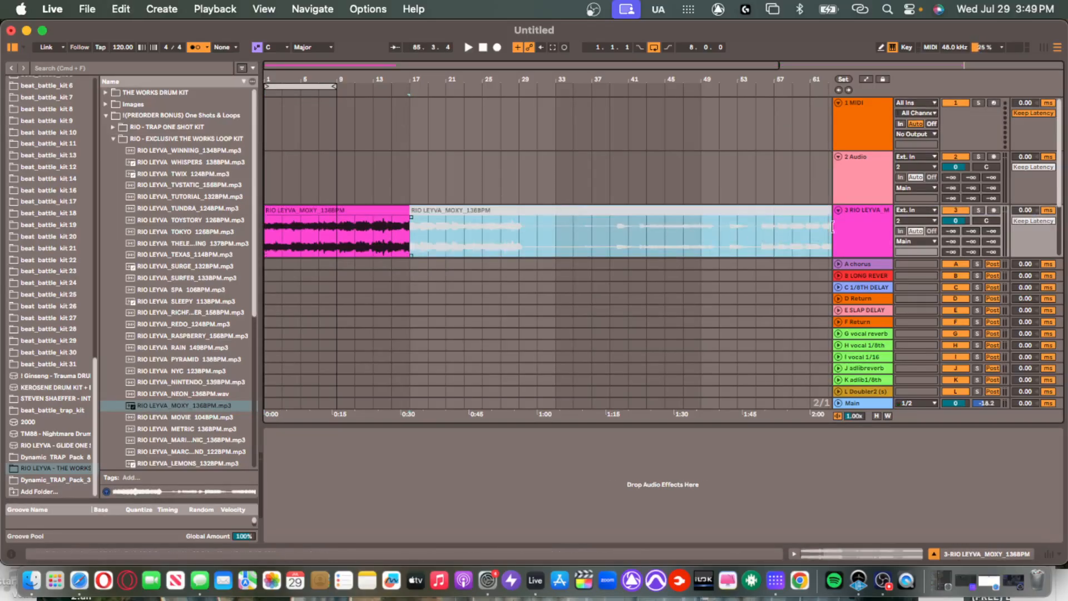
right_click(862, 225)
click(901, 461)
right_click(862, 226)
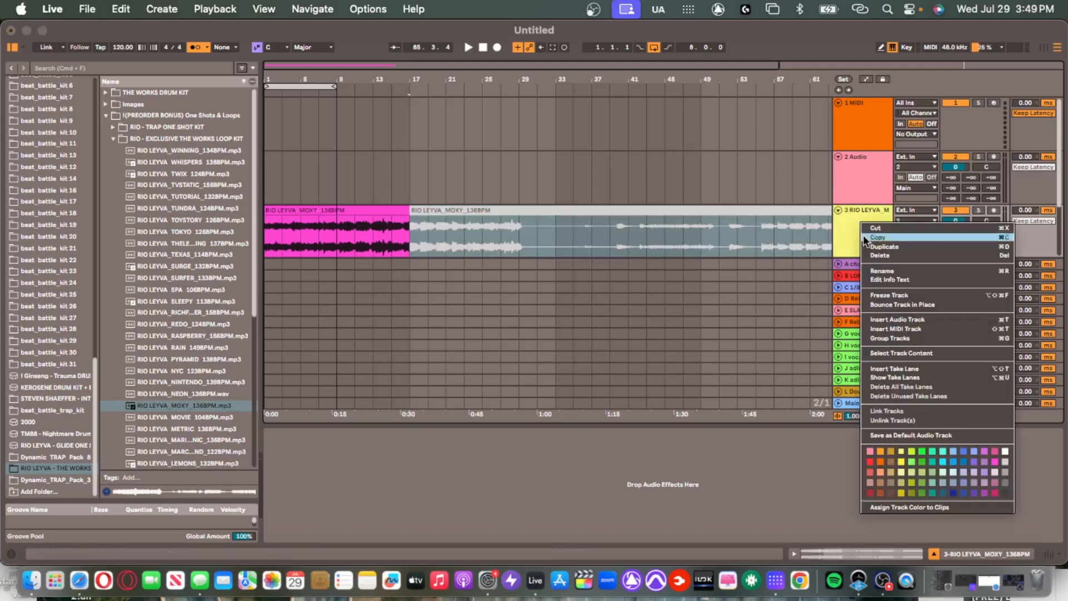
click(909, 507)
Split the left MOXY clip at bar 9 and play bars 1–19 from the start.
click(336, 212)
key(super+e)
click(299, 210)
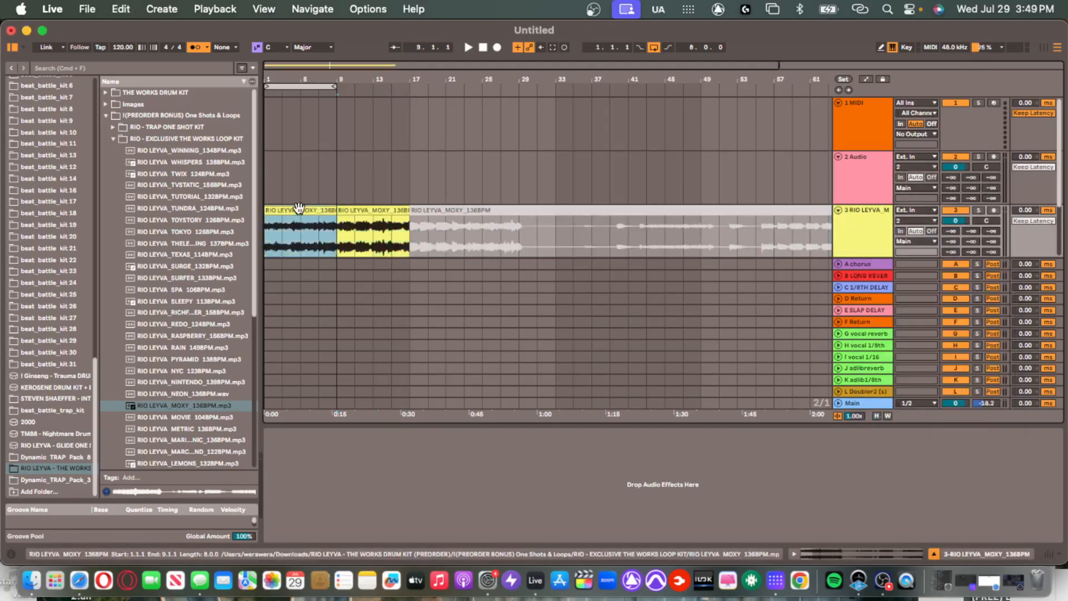
click(371, 212)
click(429, 209)
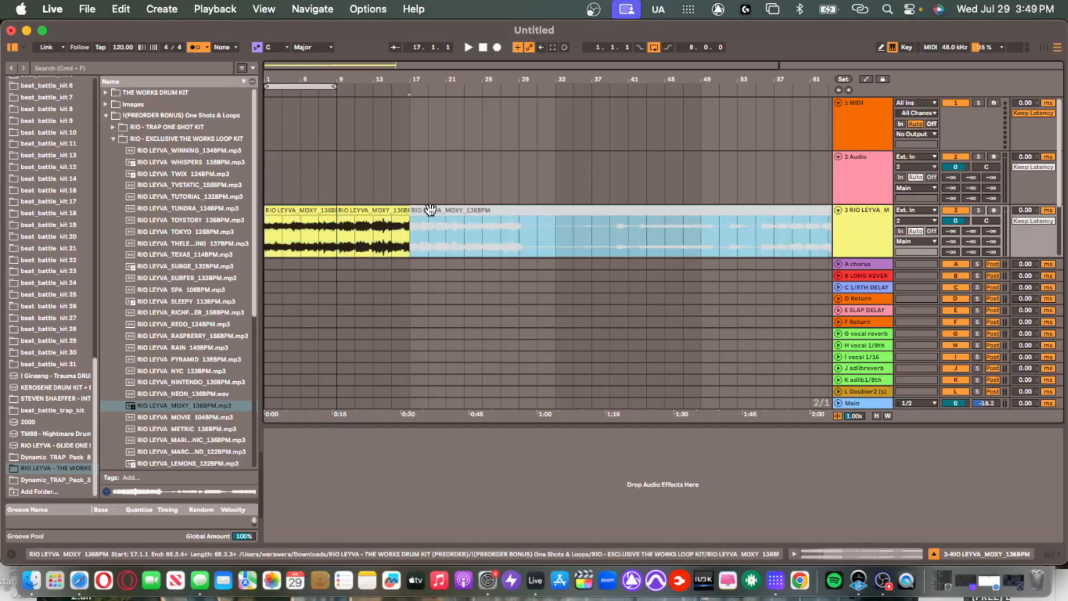
drag(425, 223, 267, 225)
key(space)
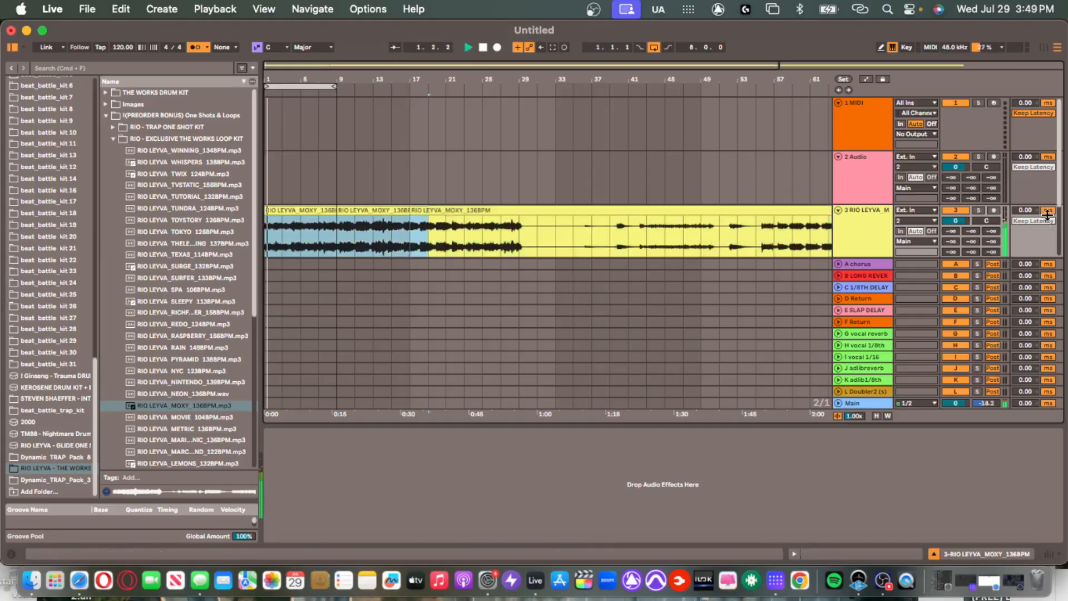
Lower track 3 to -6.0 dB and set the project tempo to 136 BPM.
drag(961, 221, 961, 237)
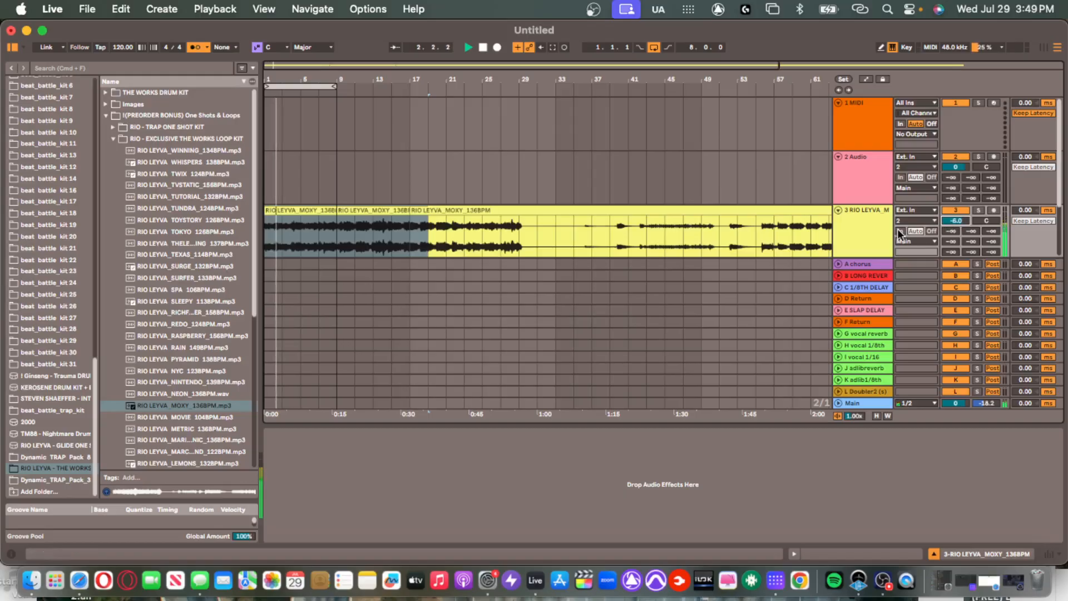
click(517, 219)
key(space)
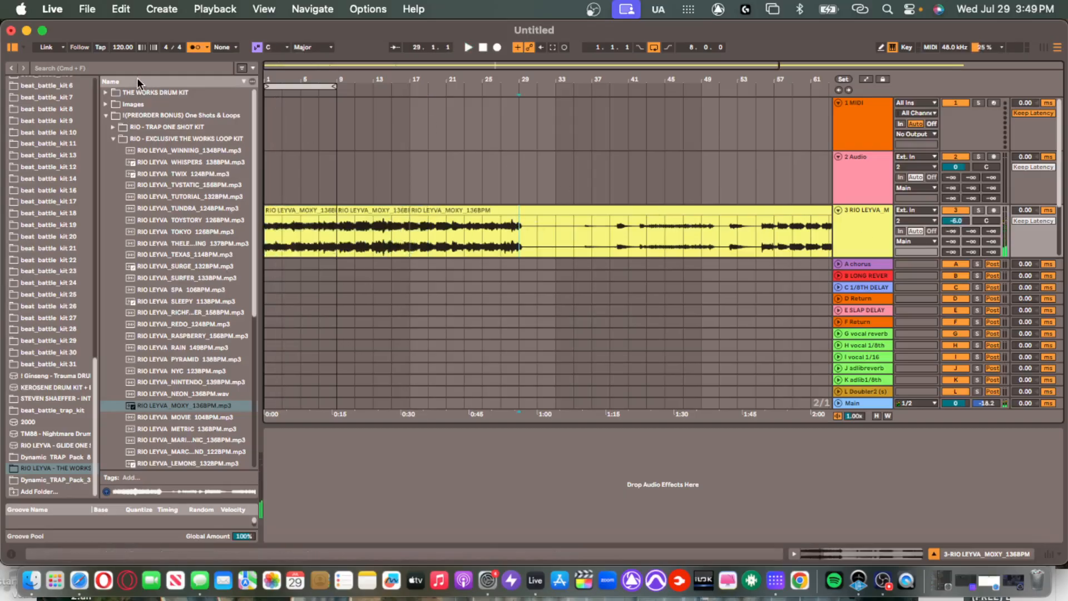
click(122, 47)
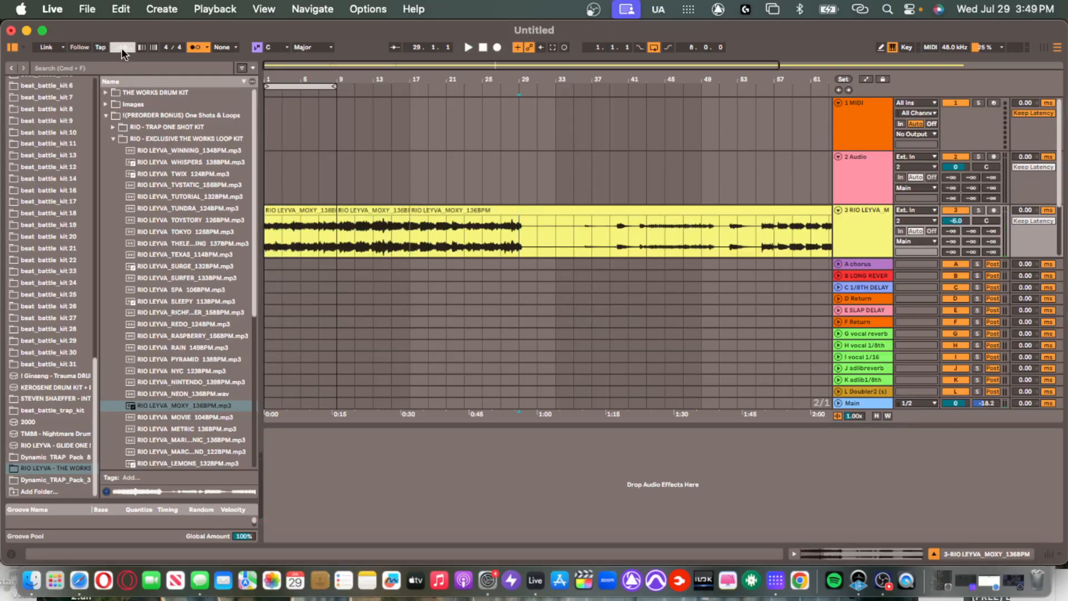
text(136)
key(Return)
Move the second MOXY clip to bar 15, then undo the splits and moves.
click(296, 179)
click(298, 211)
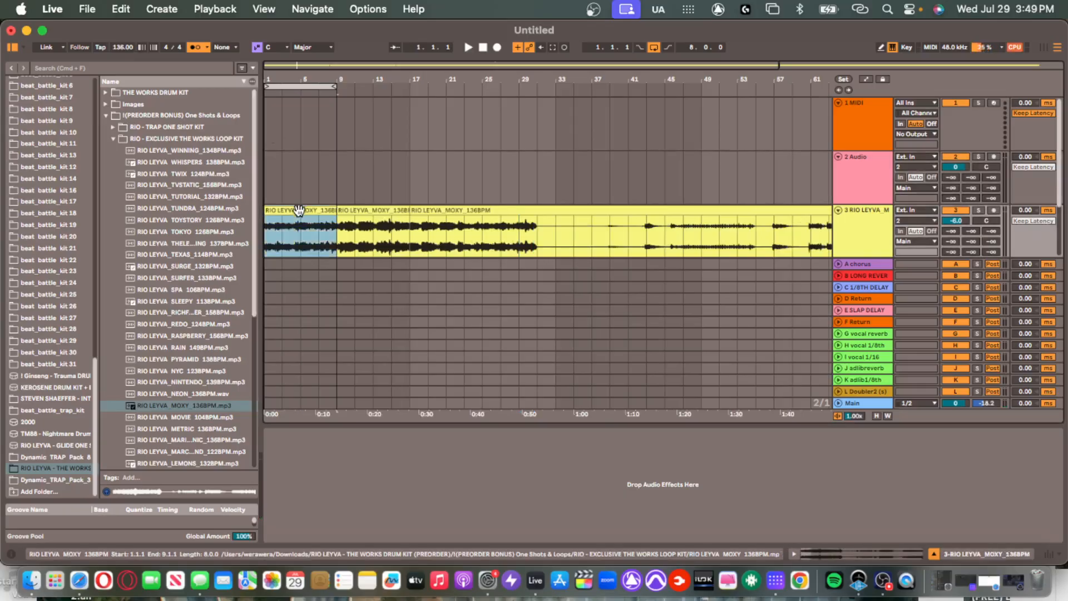
drag(339, 210, 1066, 217)
click(316, 207)
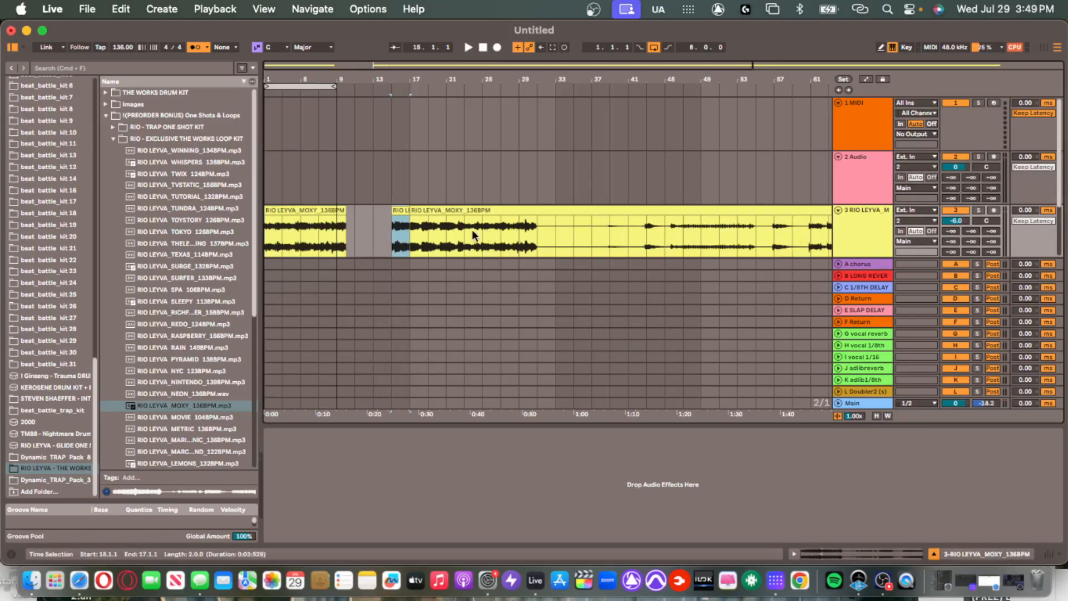
key(super+z)
key(super+z)
click(305, 200)
Turn on Warp for the MOXY clip and set its first transient as 1.1.1.
double_click(309, 210)
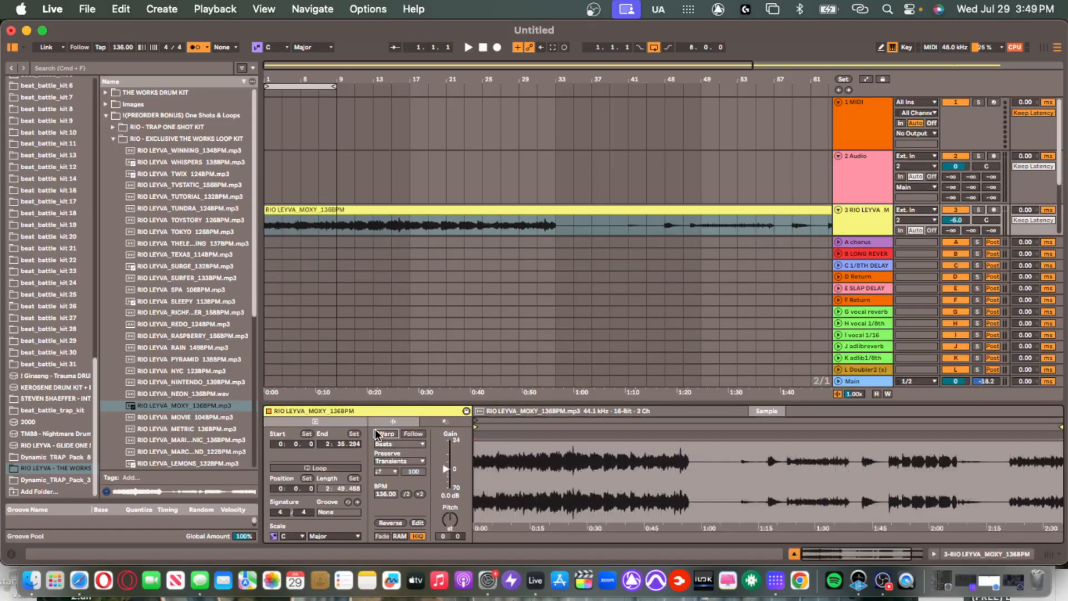
click(383, 434)
key(space)
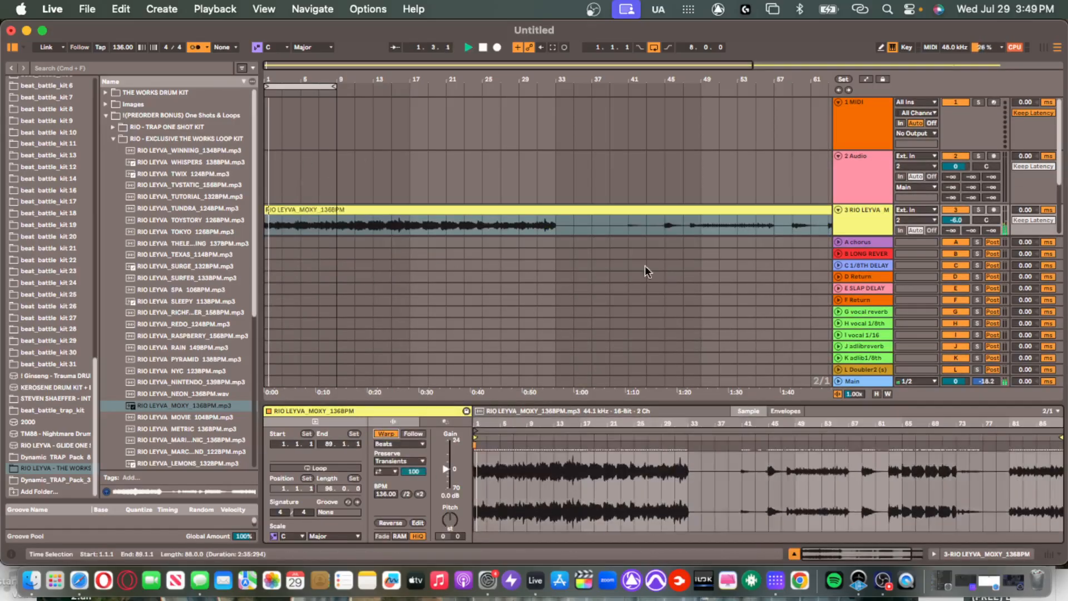
click(477, 466)
scroll(477, 466, up, 10)
scroll(486, 457, up, 10)
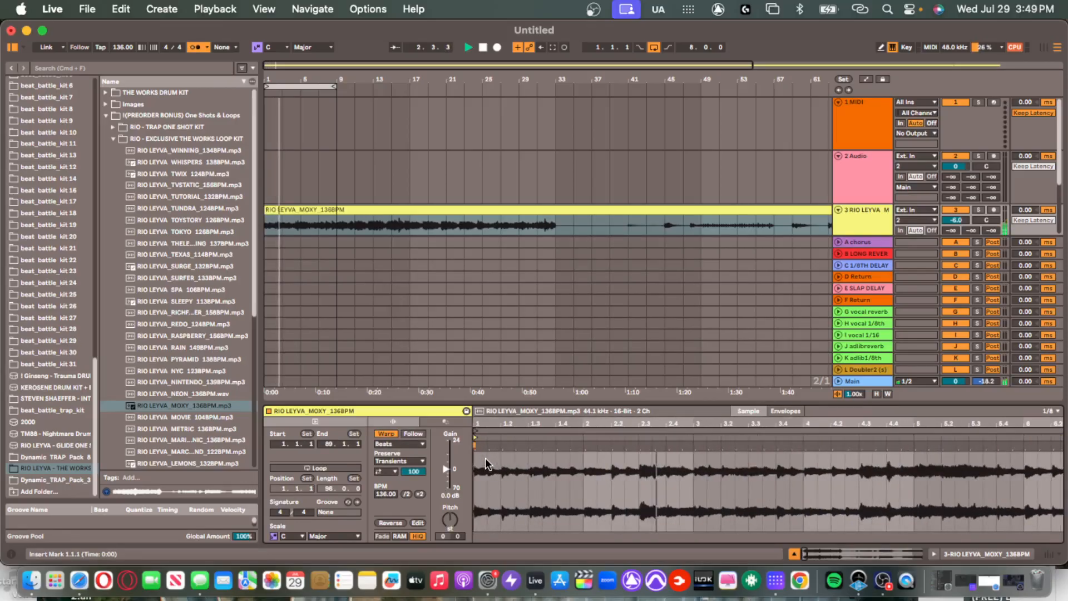
right_click(512, 445)
click(583, 271)
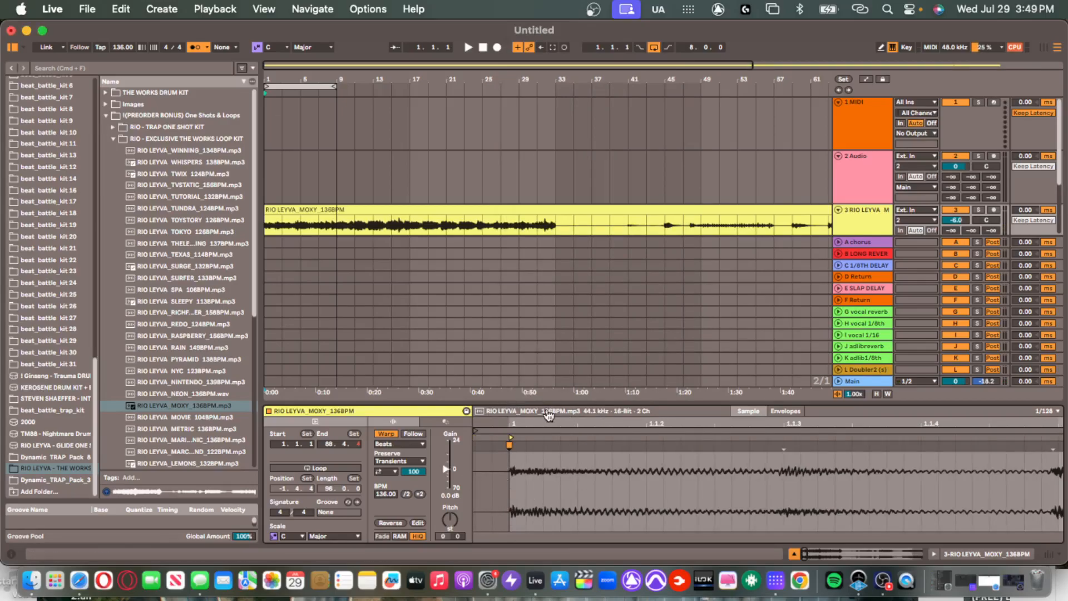
Play the song and lower the MOXY track volume to -8.4 dB.
drag(551, 402, 490, 573)
double_click(296, 210)
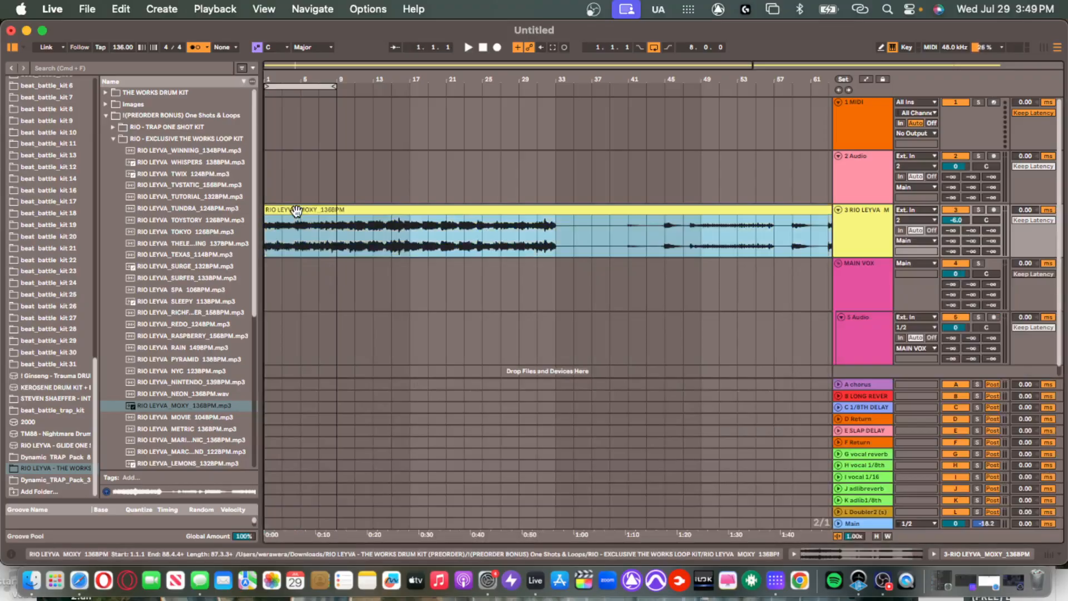
key(space)
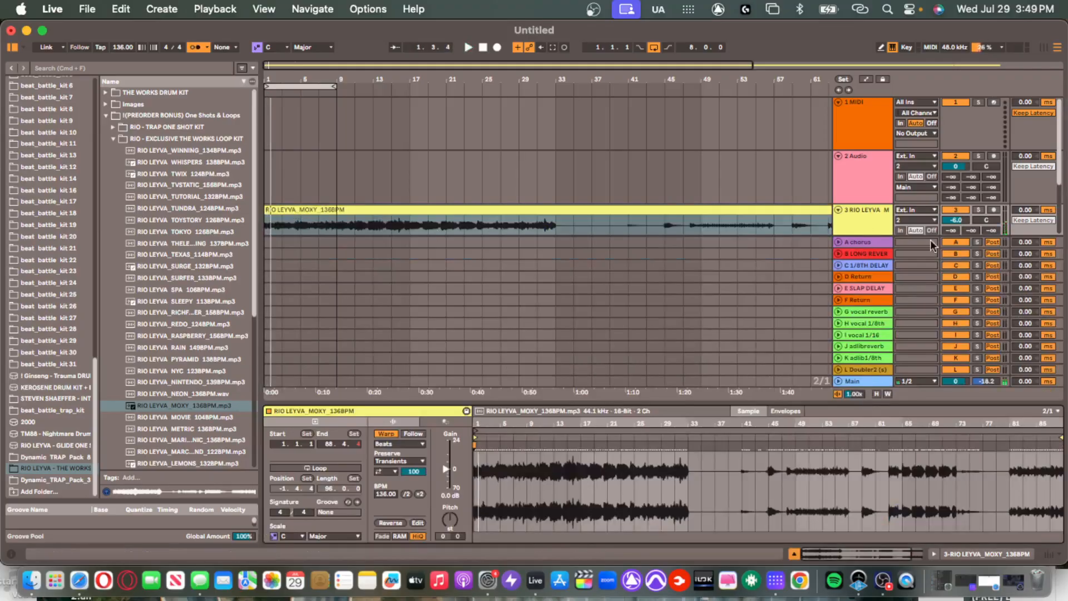
drag(955, 221, 954, 234)
drag(869, 428, 856, 523)
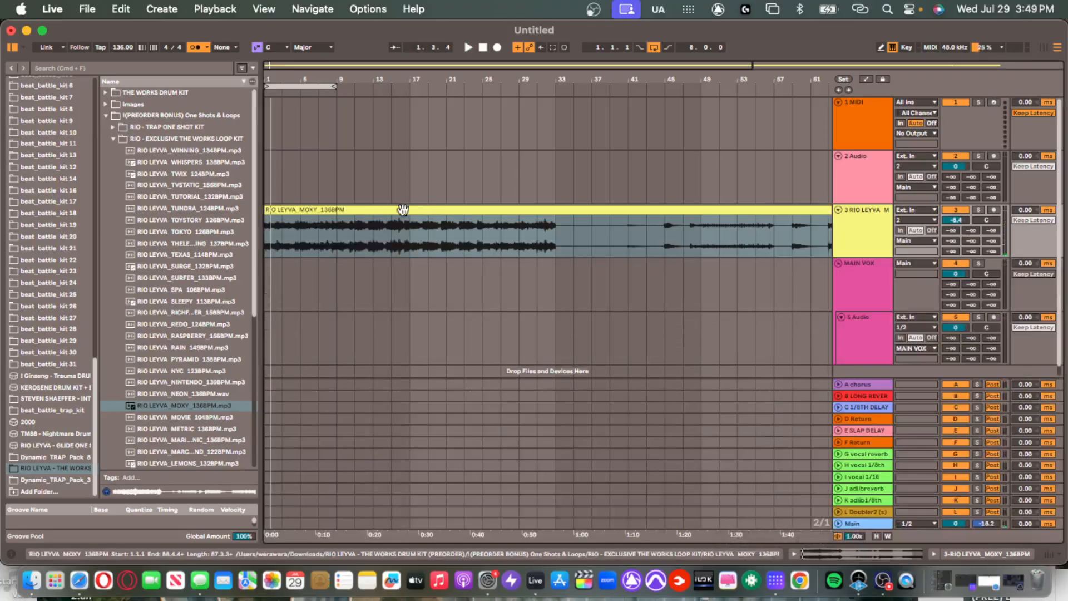
Split the MOXY loop at bar 9 and select the bars 1–9 clip.
click(267, 229)
key(space)
click(342, 229)
key(super+e)
click(316, 202)
click(322, 210)
key(space)
Audition the bars 1–9 MOXY clip from the start.
scroll(662, 252, right, 10)
scroll(655, 270, down, 5)
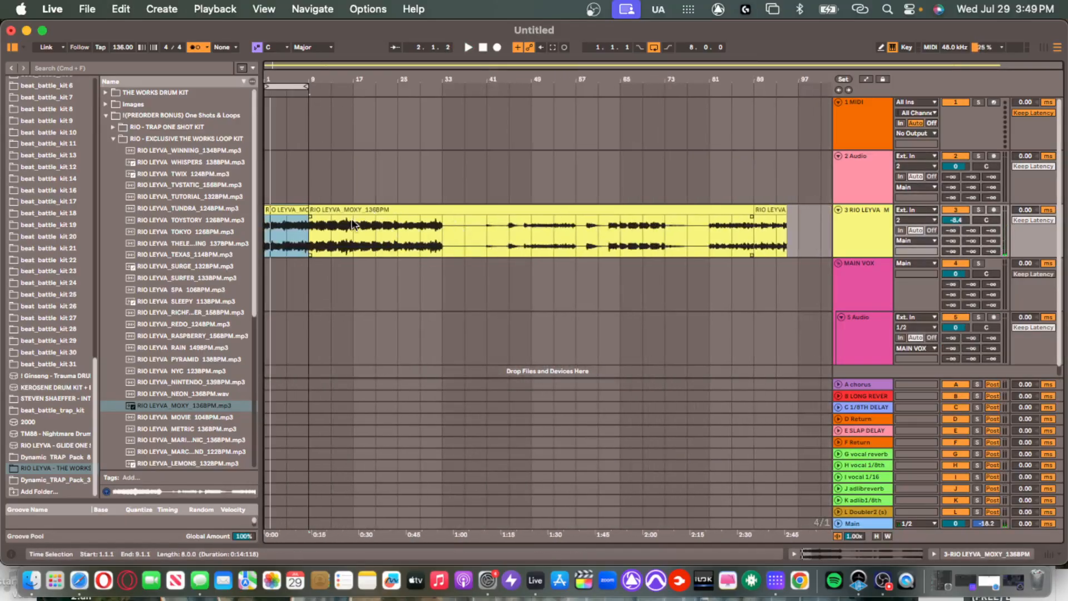
click(331, 225)
click(303, 228)
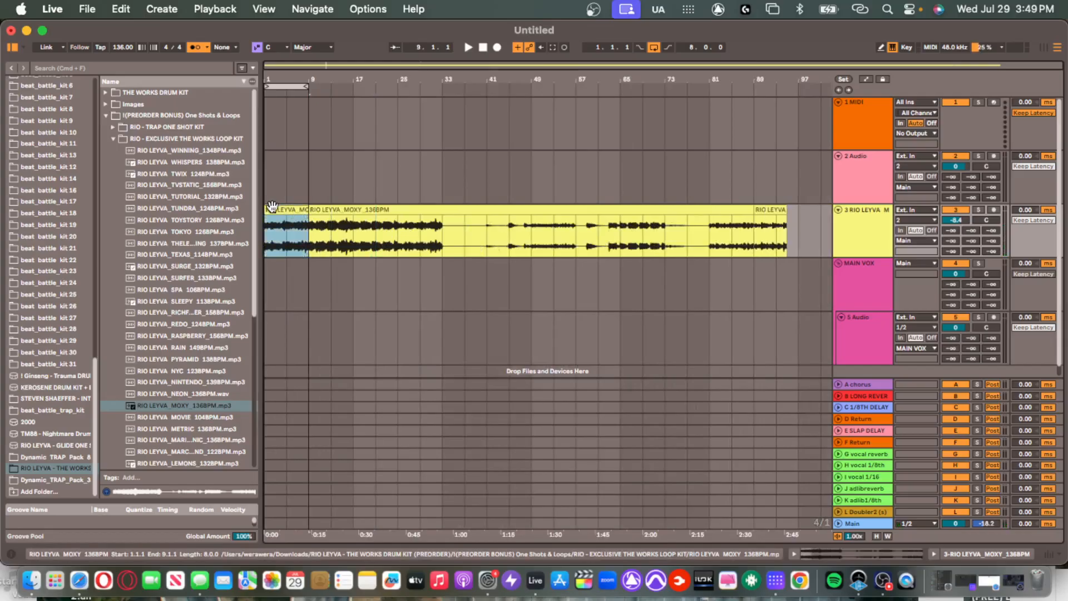
scroll(301, 222, up, 5)
scroll(311, 214, down, 4)
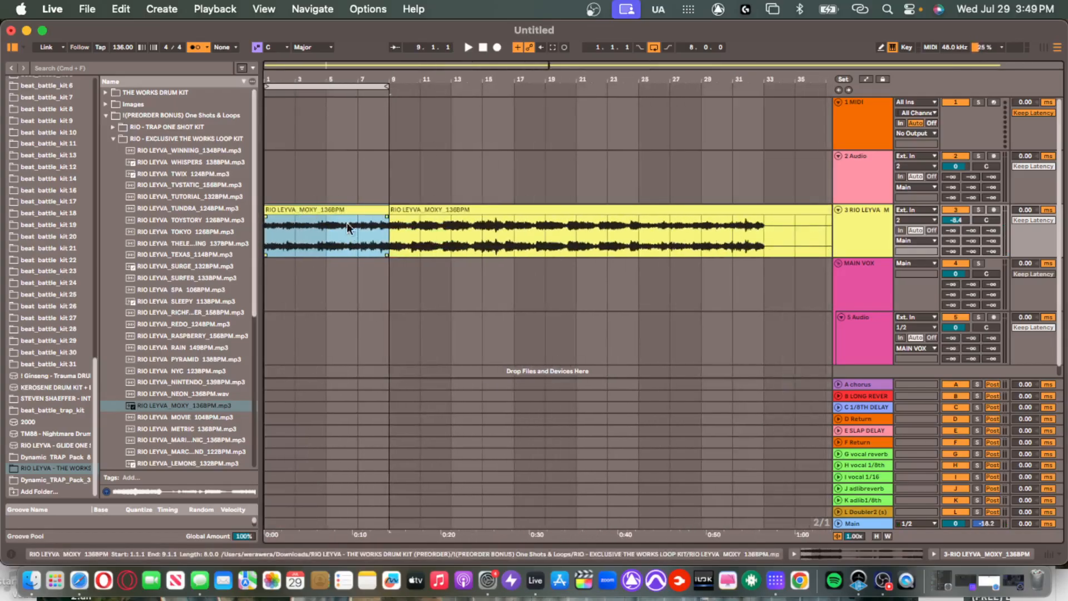
scroll(336, 222, down, 2)
key(space)
key(space)
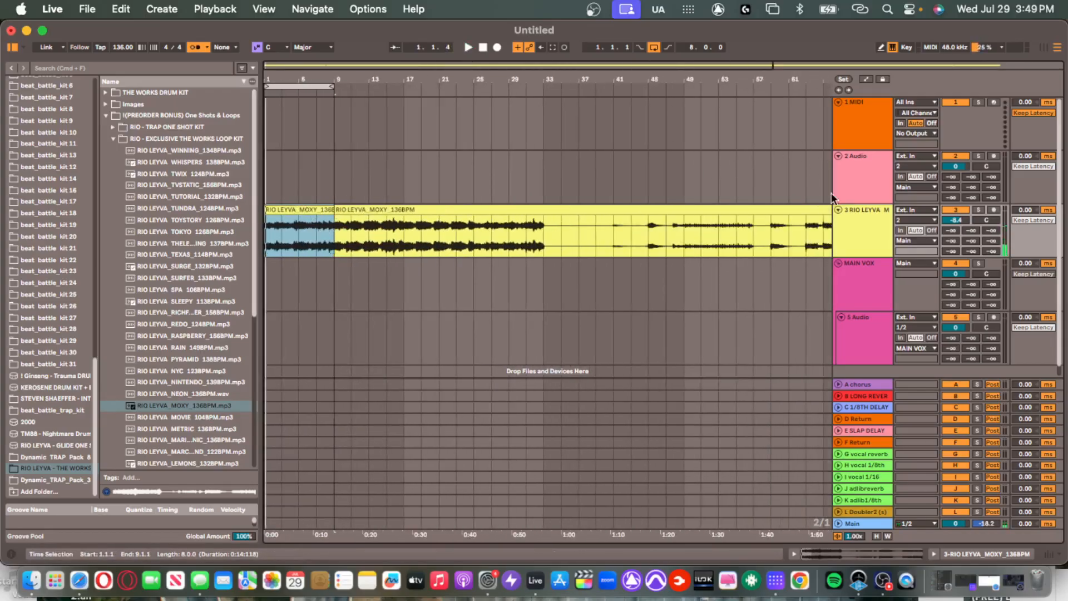
click(871, 131)
Duplicate the MIDI track twice to make three MIDI tracks.
key(super+d)
key(super+d)
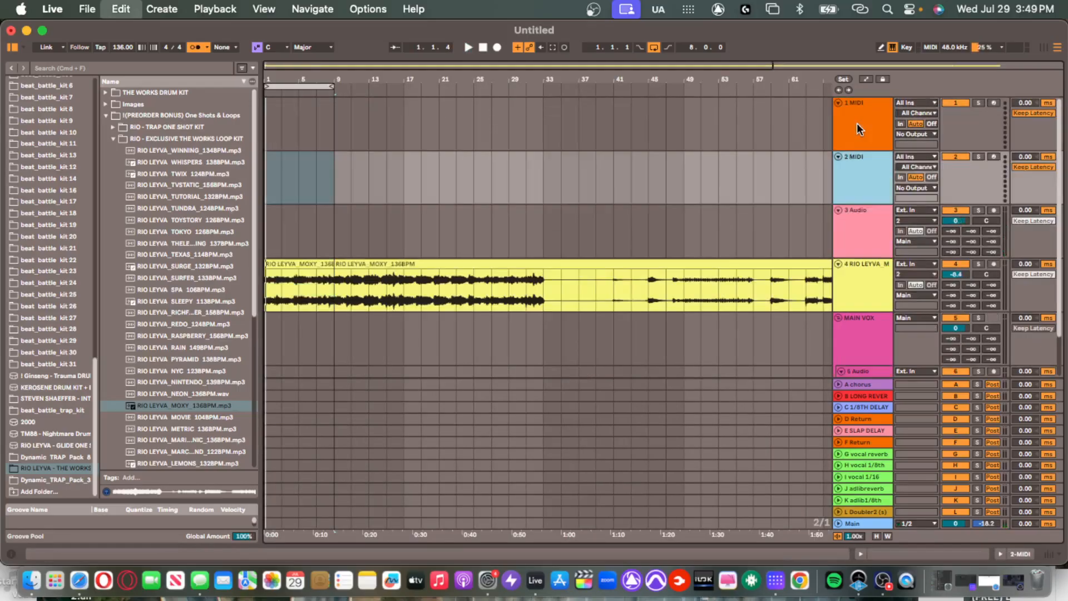
click(858, 128)
drag(388, 149, 265, 136)
key(space)
click(851, 125)
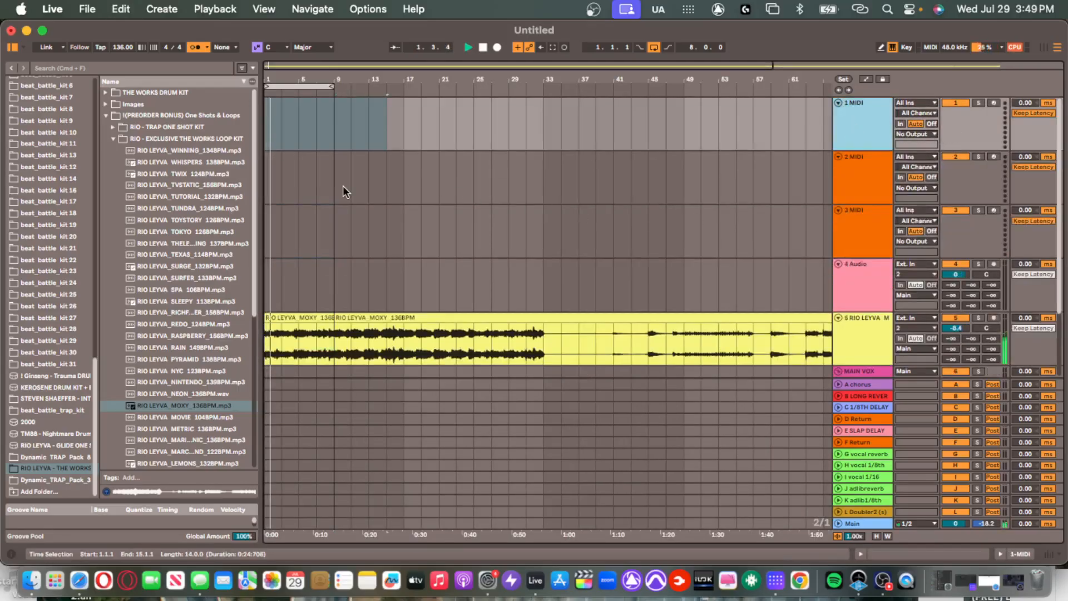
Search the library for 'clap' and open THE WORKS DRUM KIT > Claps, previewing PEBBLE CLAP.
key(super+f)
text(clap)
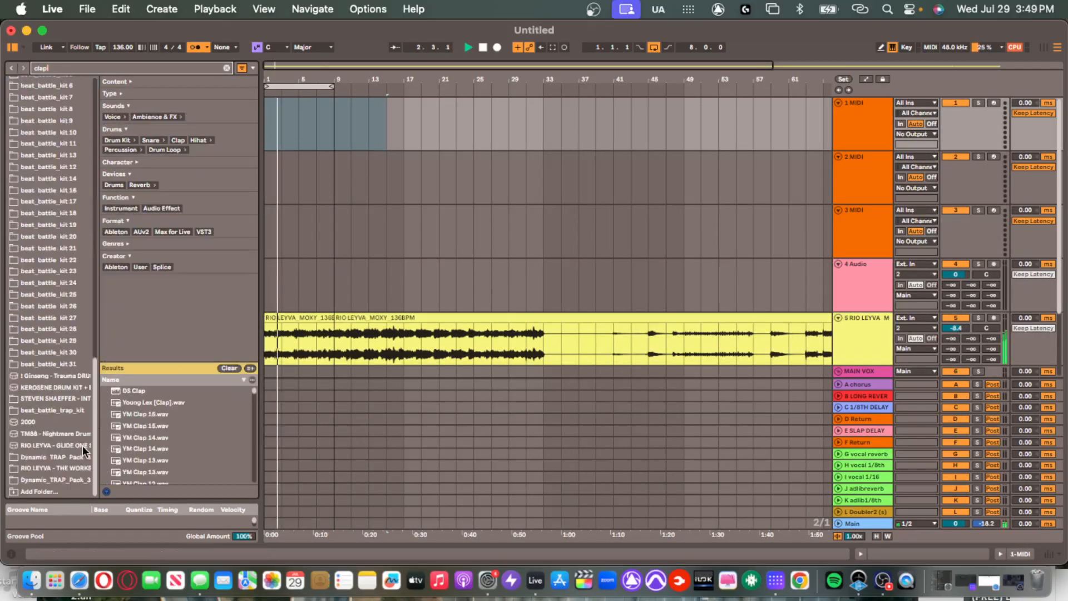
click(61, 466)
click(108, 104)
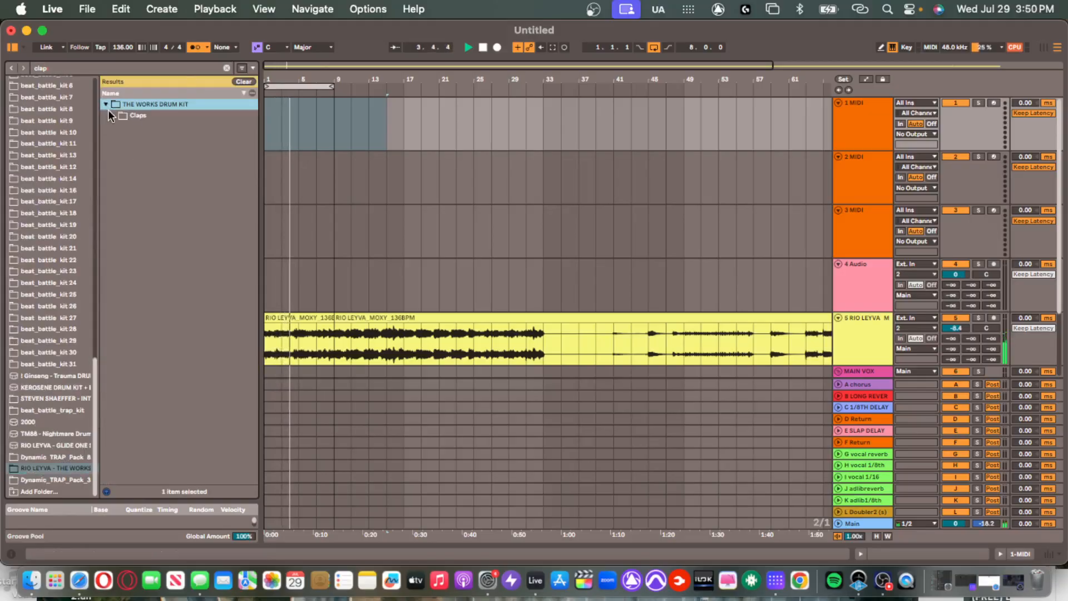
click(108, 104)
click(186, 255)
click(192, 265)
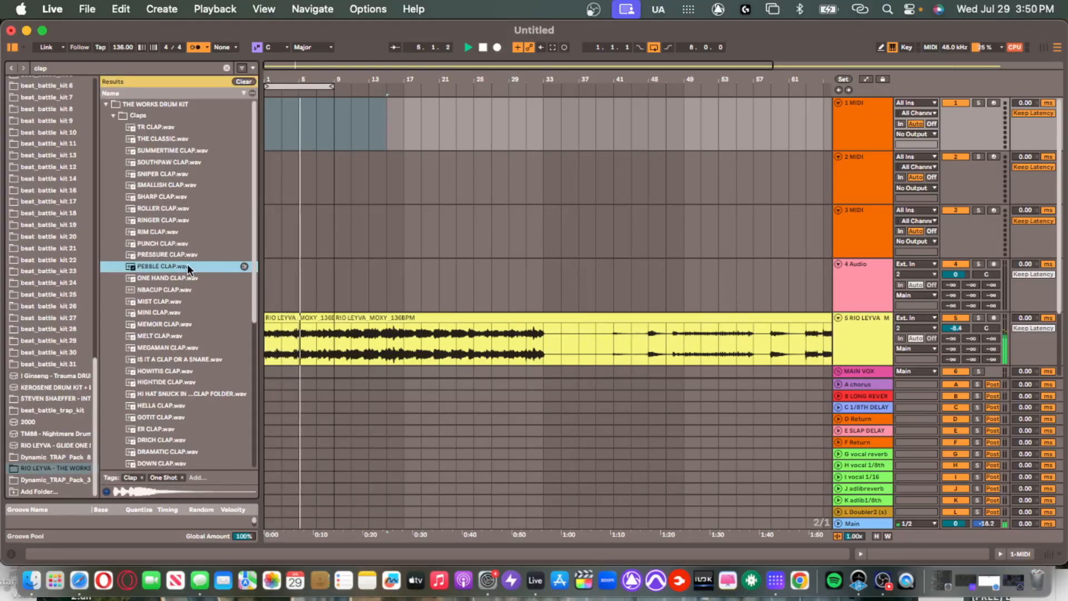
Load PEBBLE CLAP onto the first MIDI track and capture played clap notes as a clip.
double_click(203, 269)
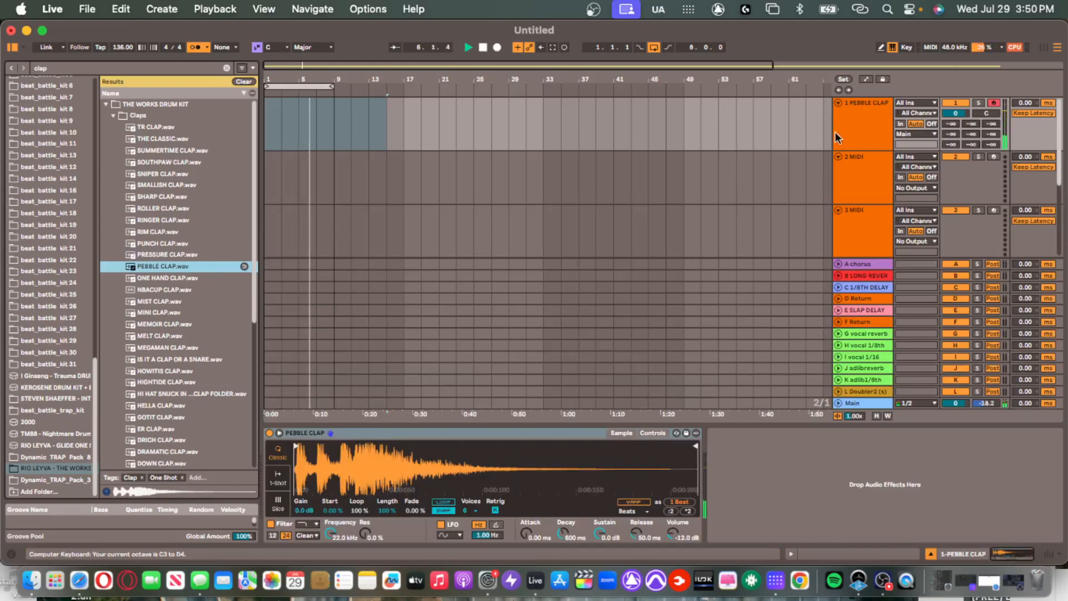
key(c)
key(shift+super+c)
key(space)
Split the clap clip at bar 6 and delete the extra bars, leaving one bar.
click(299, 113)
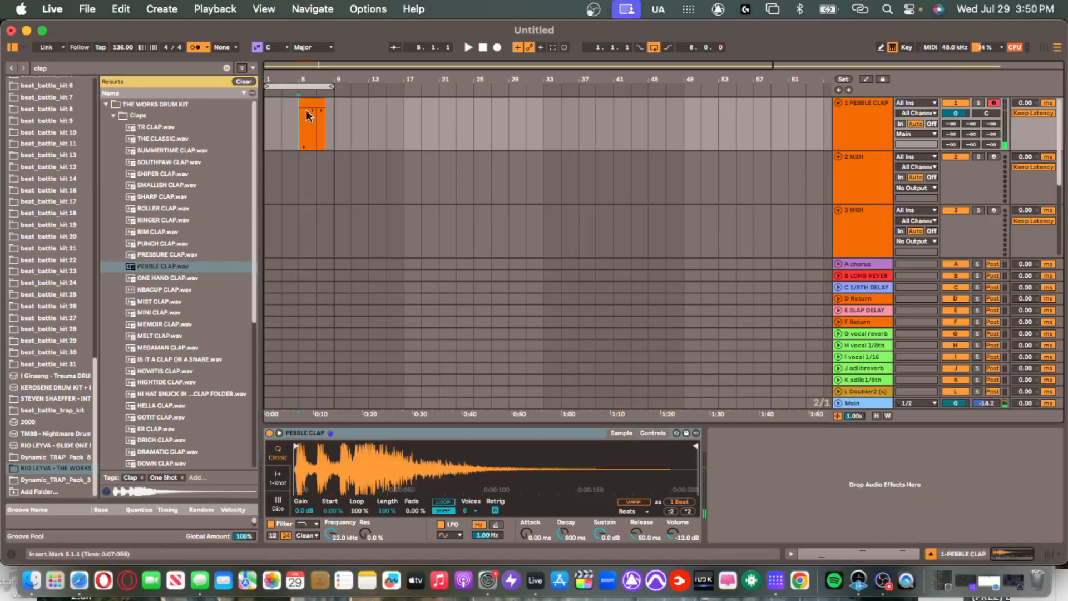
scroll(298, 116, up, 5)
scroll(306, 118, left, 5)
click(446, 121)
key(super+e)
click(431, 103)
key(Delete)
click(451, 105)
click(449, 111)
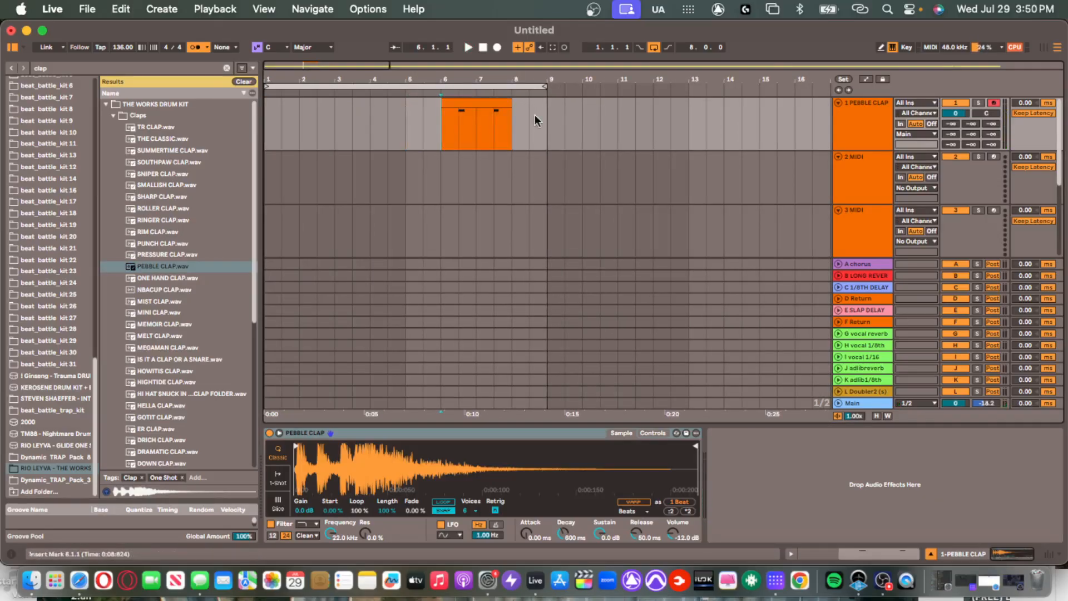
scroll(506, 110, down, 4)
Copy the one-bar clap clip across bars 1–9 and consolidate the copies with Cmd+J.
click(343, 110)
key(super+d)
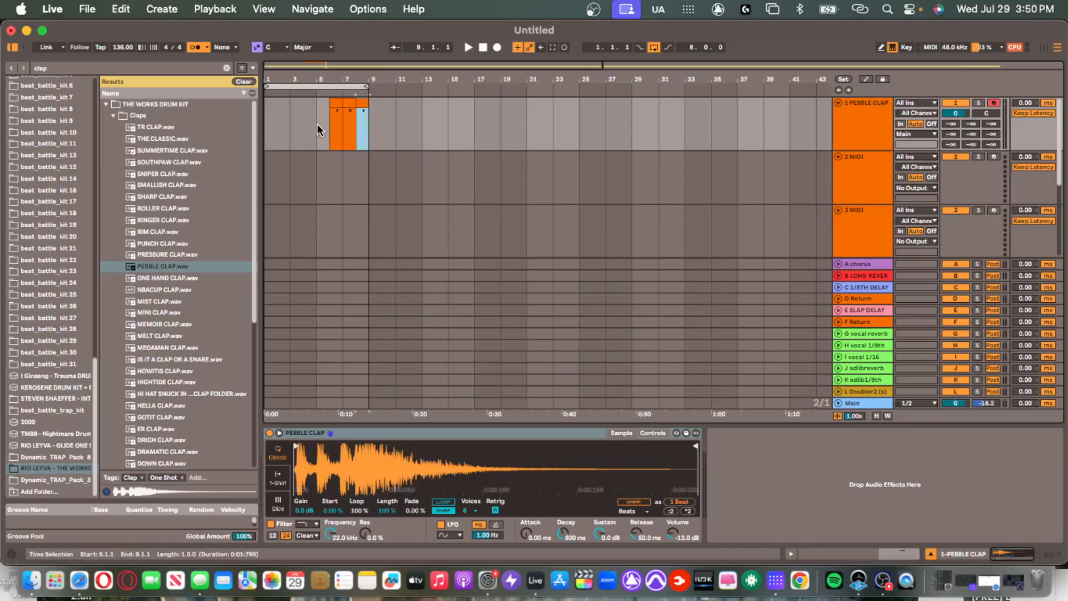
drag(317, 129, 268, 124)
key(super+v)
key(super+v)
key(super+v)
key(super+v)
key(super+v)
key(super+v)
key(super+v)
key(super+v)
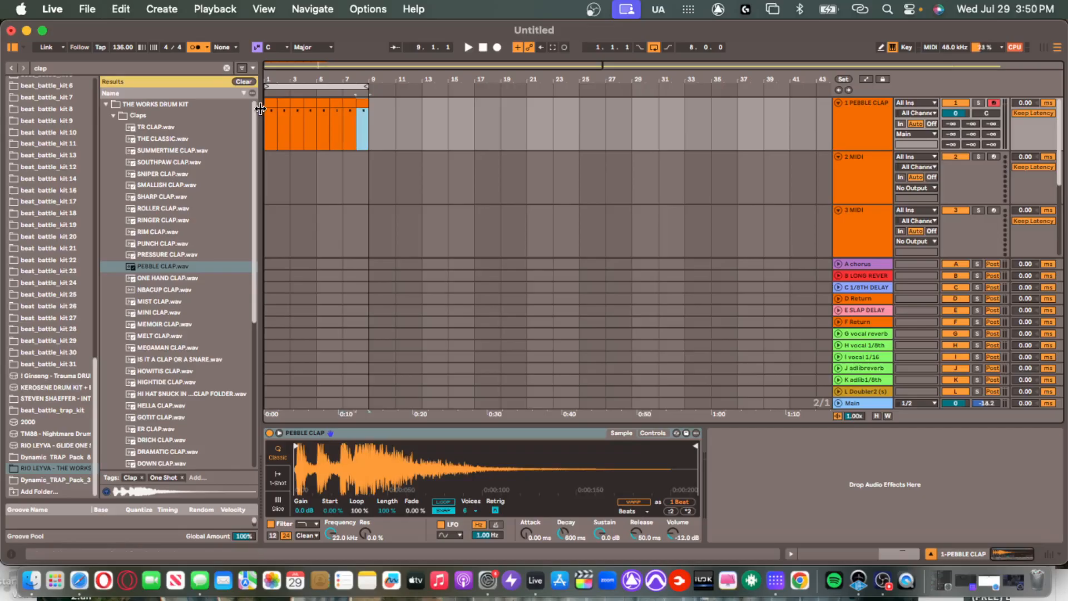
shift+click(273, 104)
key(space)
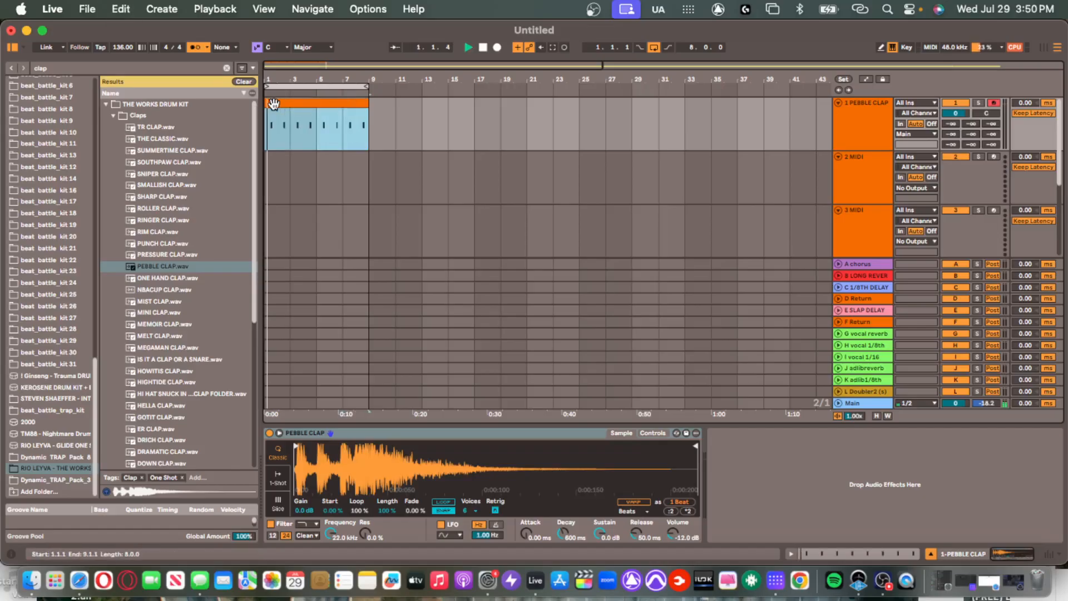
key(super+j)
key(super+a)
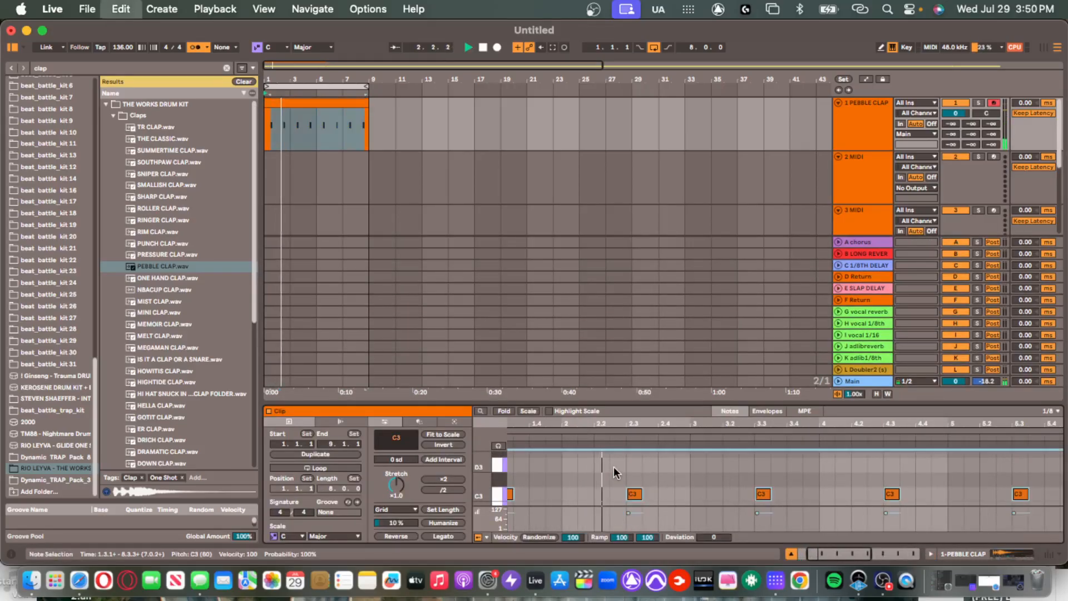
click(861, 160)
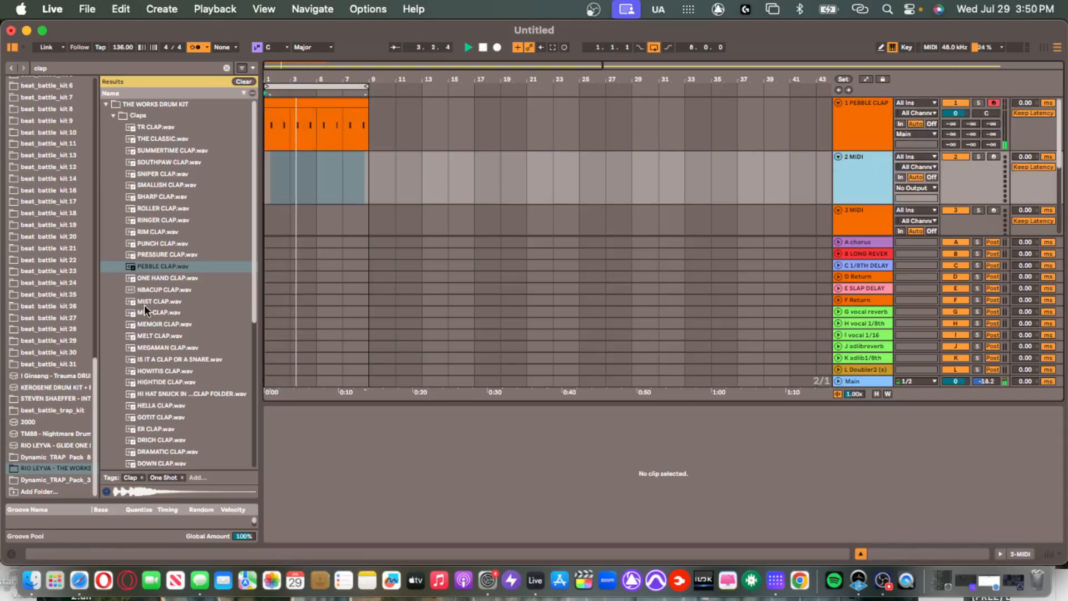
Clear the clap search and expand THE WORKS DRUM KIT folder in the browser.
click(146, 184)
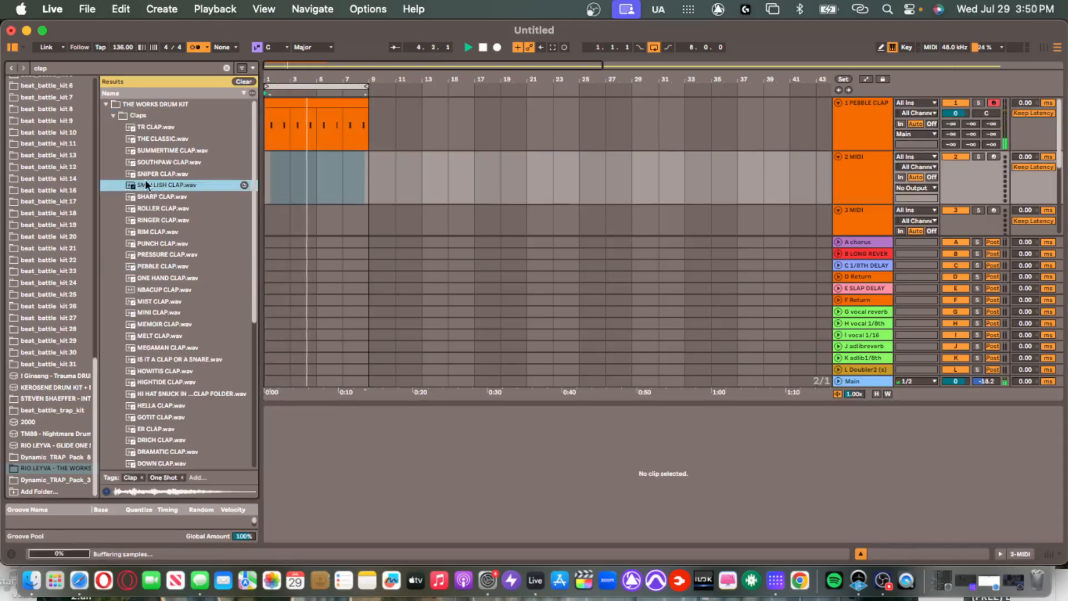
click(113, 115)
click(106, 104)
click(227, 68)
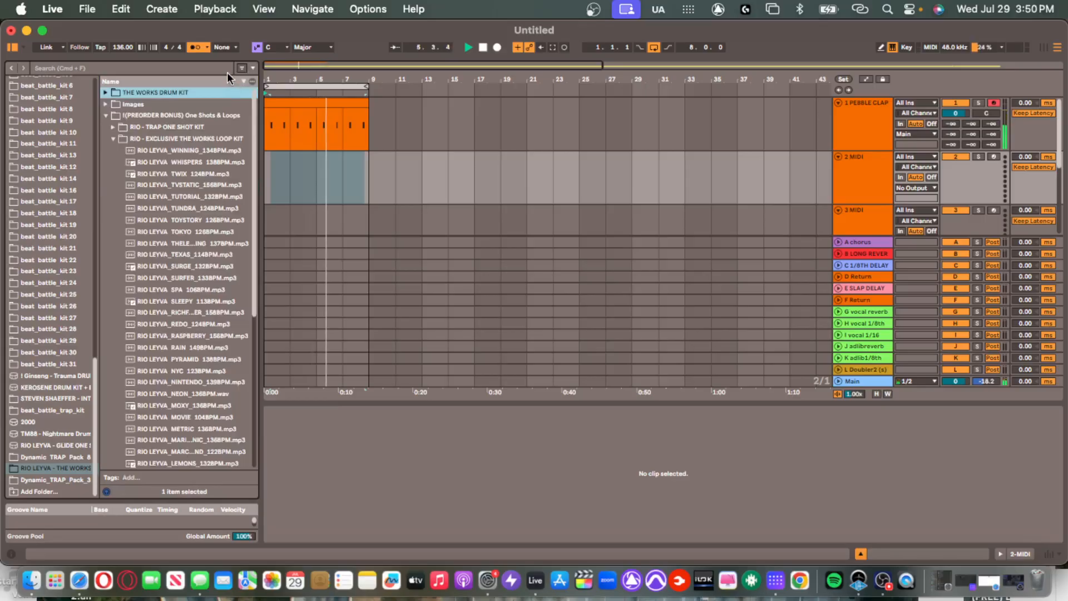
click(119, 138)
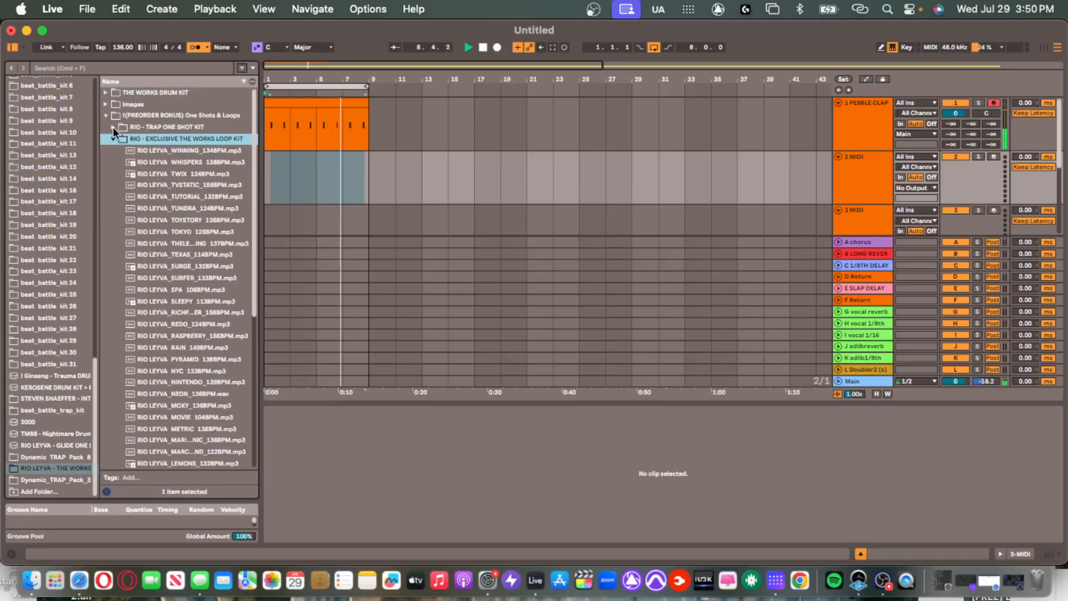
click(99, 91)
click(104, 92)
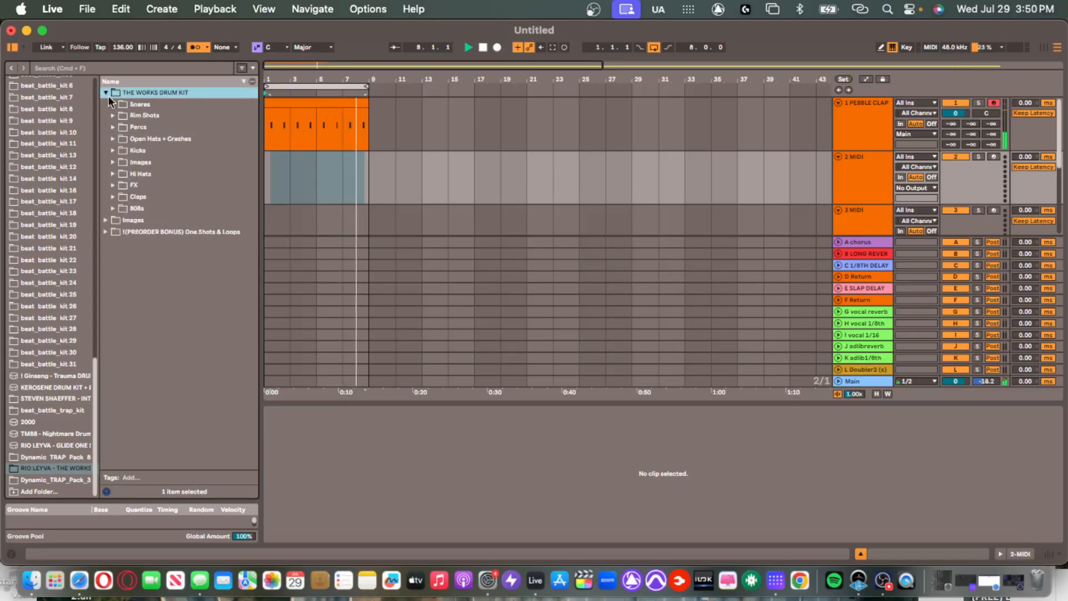
Preview the Hi Hats, load LOUDEST HI HAT onto track 2 and set it to -6.5 dB.
click(114, 174)
click(139, 209)
click(170, 279)
click(185, 302)
click(194, 337)
click(200, 359)
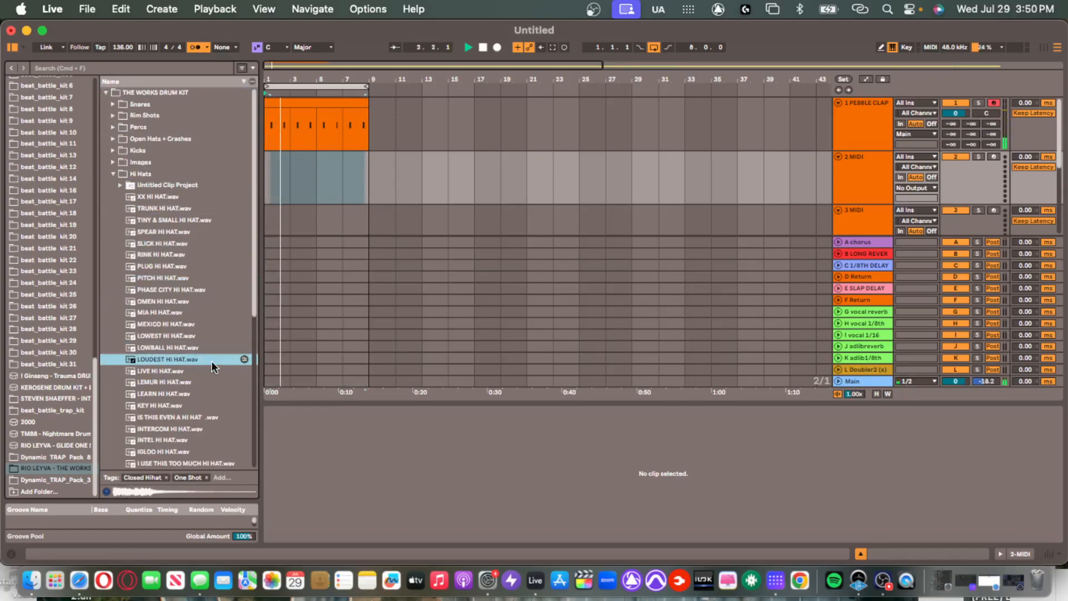
double_click(211, 359)
drag(961, 166, 960, 181)
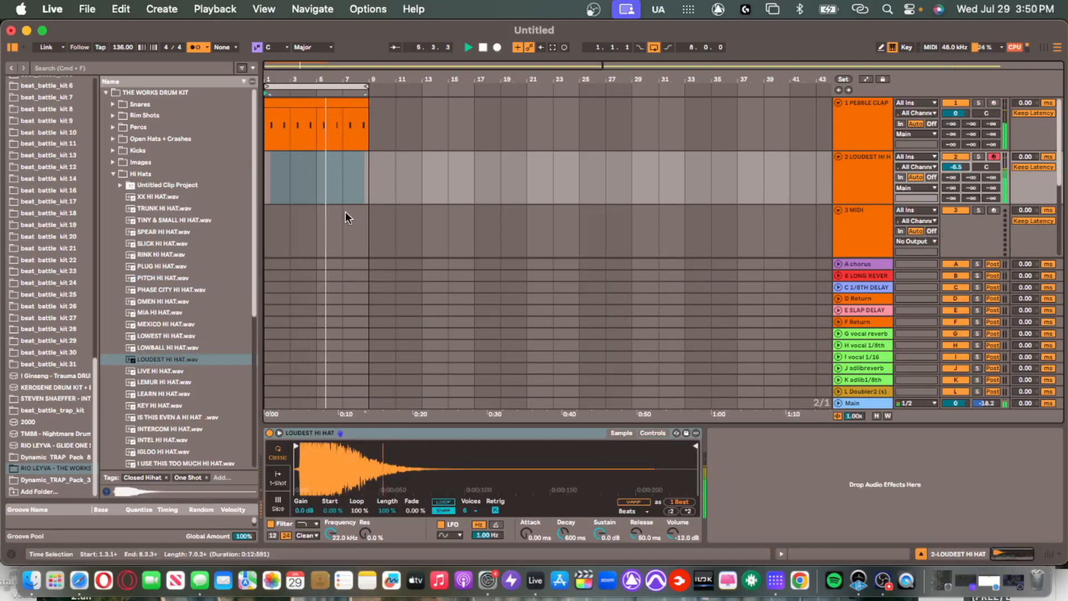
Capture the played hi-hat notes as a clip and quantize them to the grid.
key(shift+super+c)
key(space)
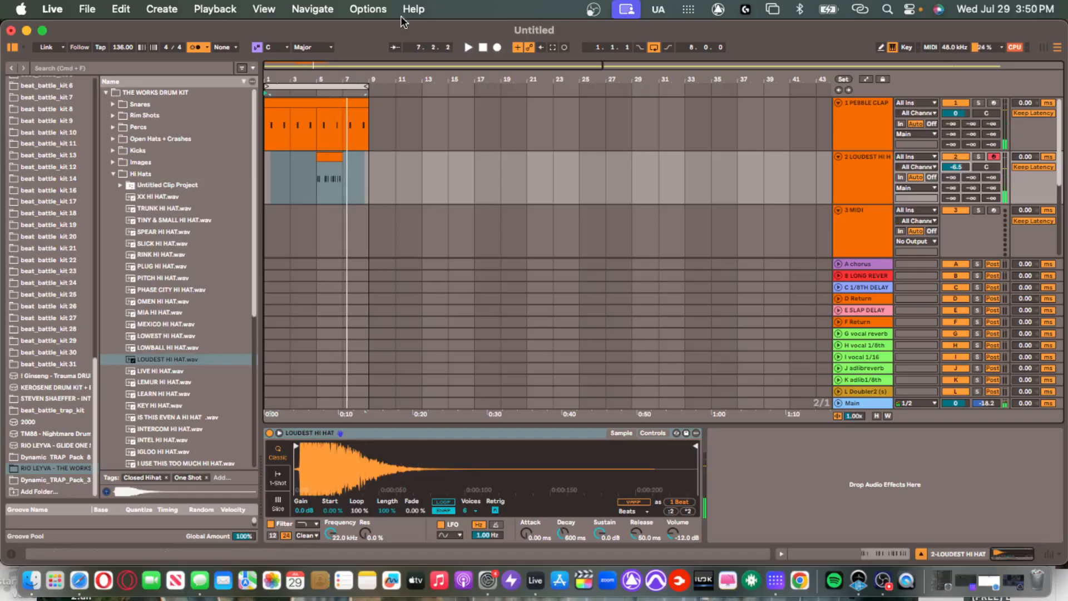
double_click(338, 156)
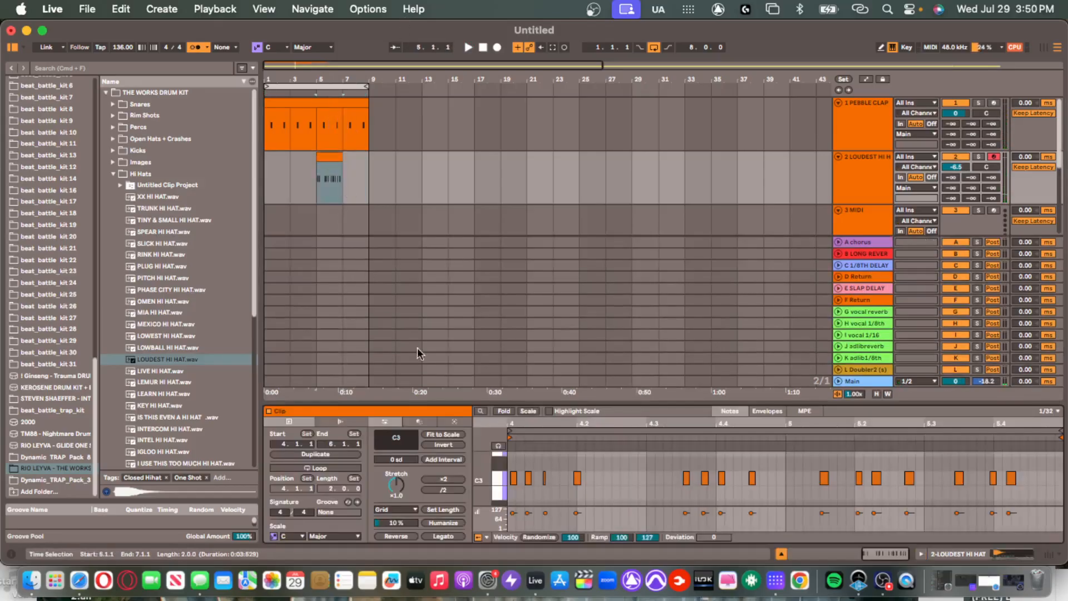
key(super+a)
key(super+u)
click(630, 472)
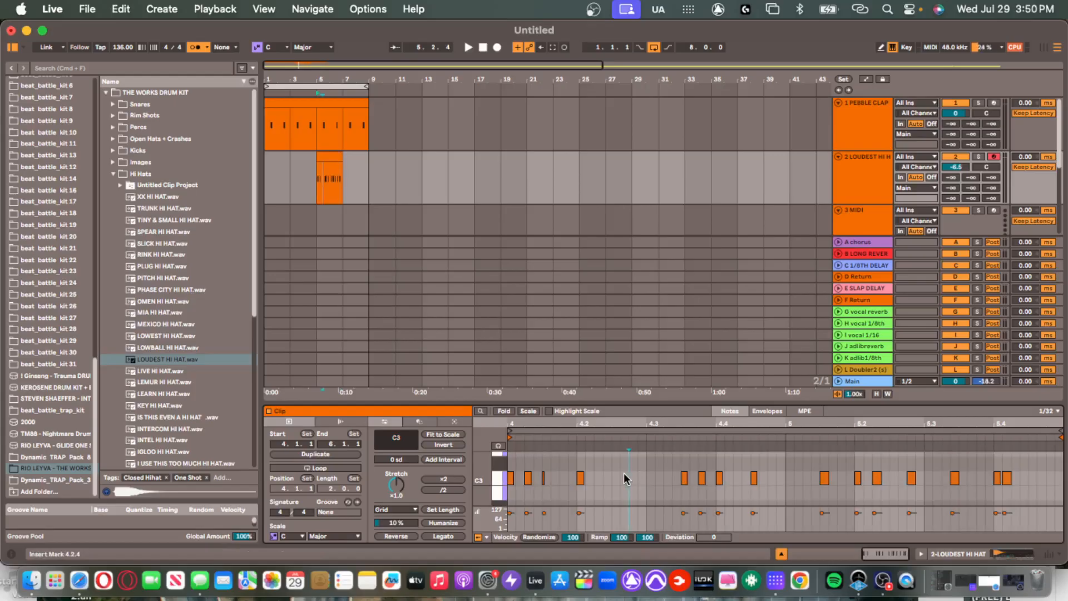
key(space)
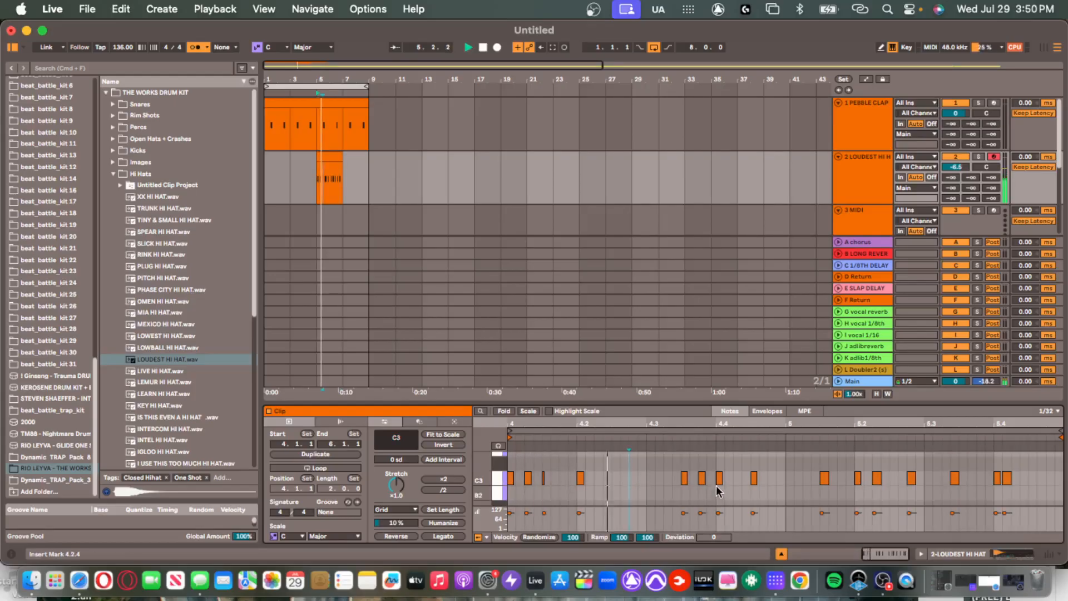
Nudge the hi-hat notes near 5.3 and 5.4 by one grid step each.
click(333, 167)
click(1007, 479)
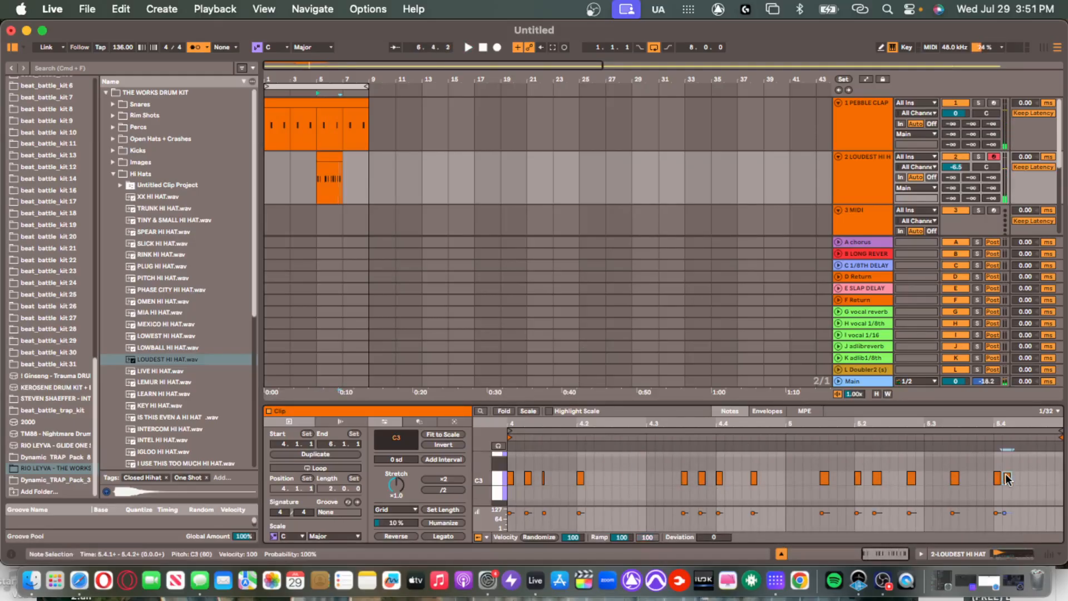
drag(976, 472, 910, 483)
drag(955, 477, 919, 479)
key(Left)
key(space)
click(1008, 479)
key(Right)
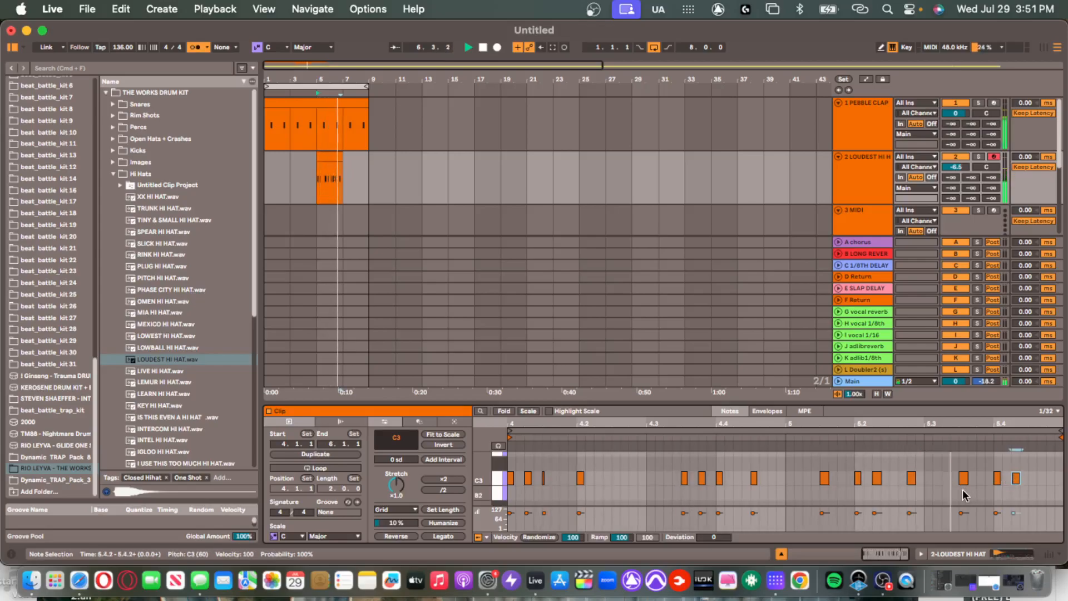
Duplicate the hi-hat clip so it repeats across bars 1–9.
click(336, 159)
key(super+d)
drag(333, 159, 296, 170)
key(super+d)
key(super+d)
key(super+d)
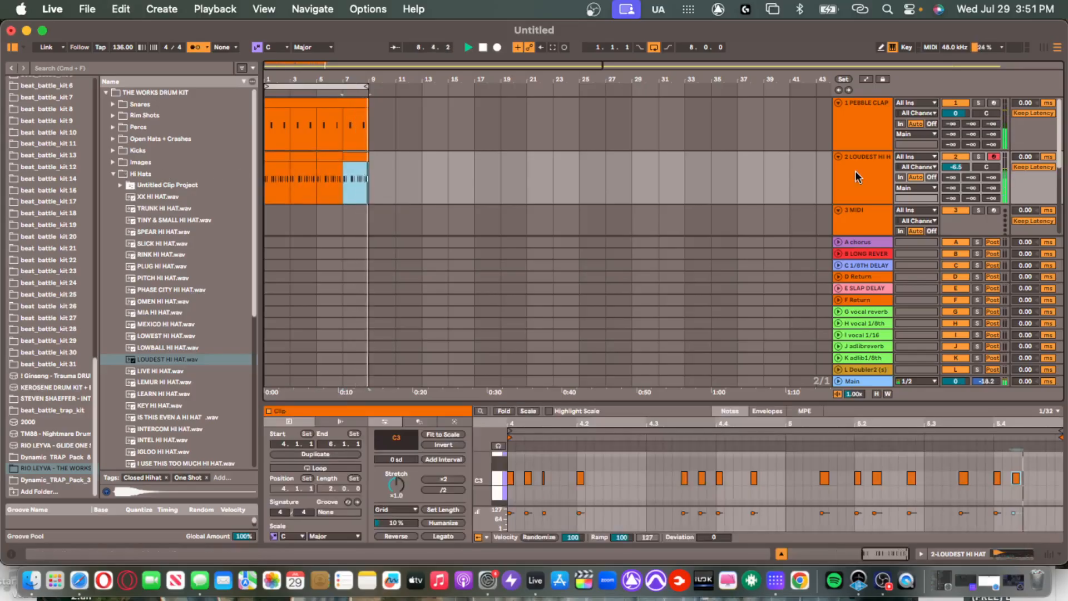
key(shift+Tab)
Insert a new MIDI track and lower the Loudest Hi Hat track to -7.1 dB.
drag(672, 427, 680, 575)
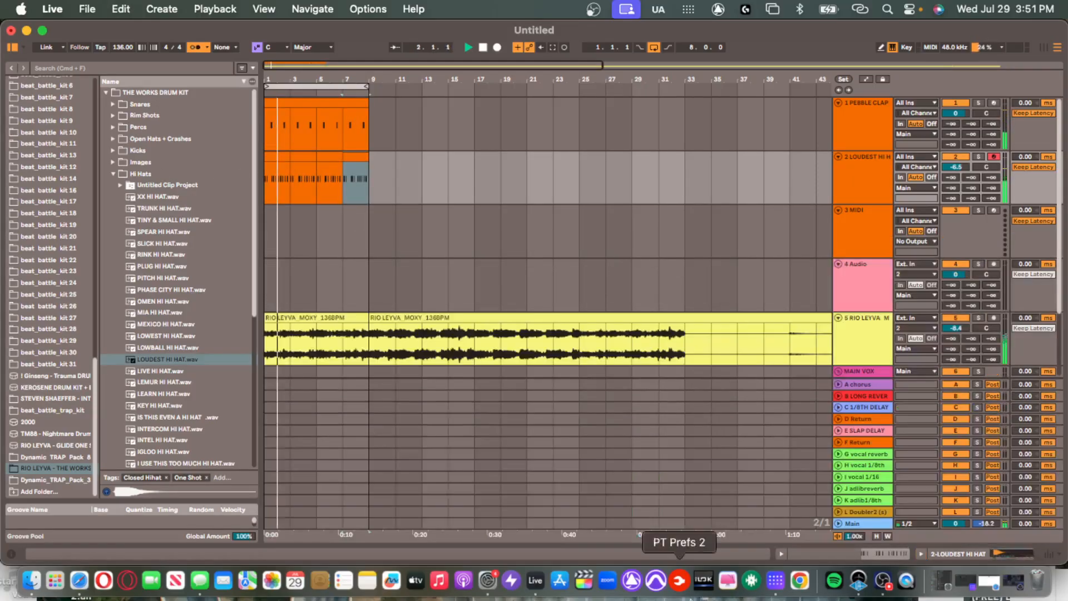
click(865, 188)
key(super+shift+t)
click(865, 189)
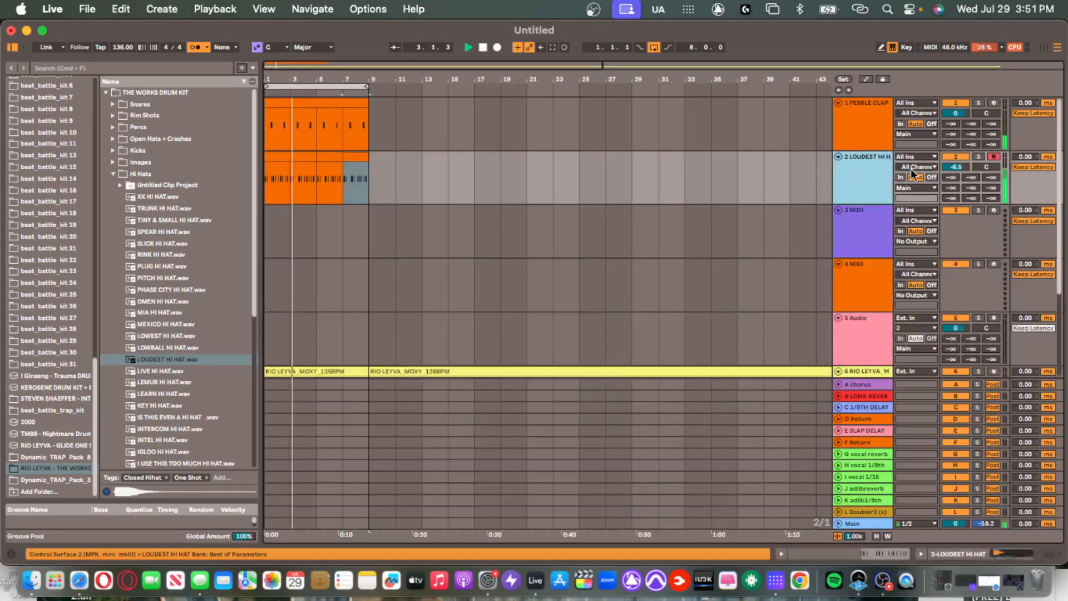
drag(955, 167, 955, 170)
Audition Open Hats + Crashes samples, load KING OPEN HAT.wav onto track 3, set it to -5.0 dB.
double_click(863, 239)
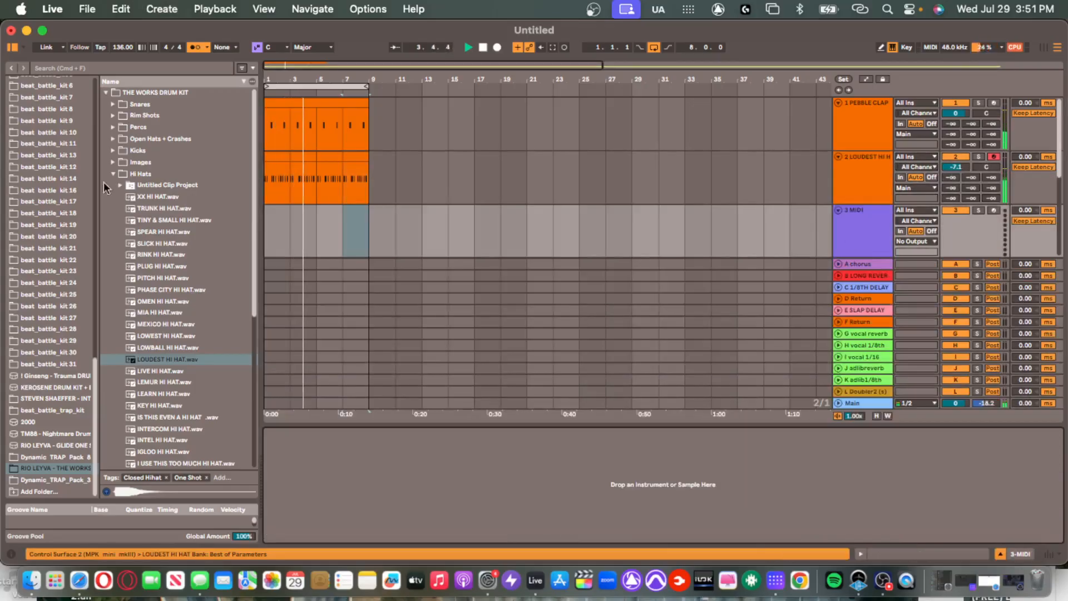
click(113, 139)
click(167, 267)
click(177, 312)
click(183, 297)
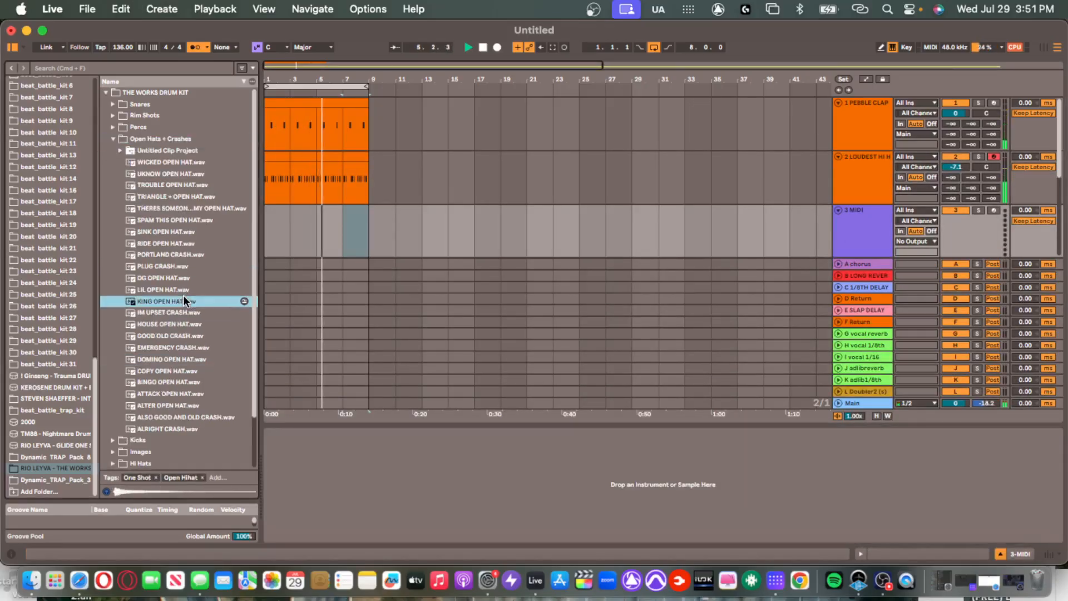
double_click(186, 299)
drag(951, 220, 949, 229)
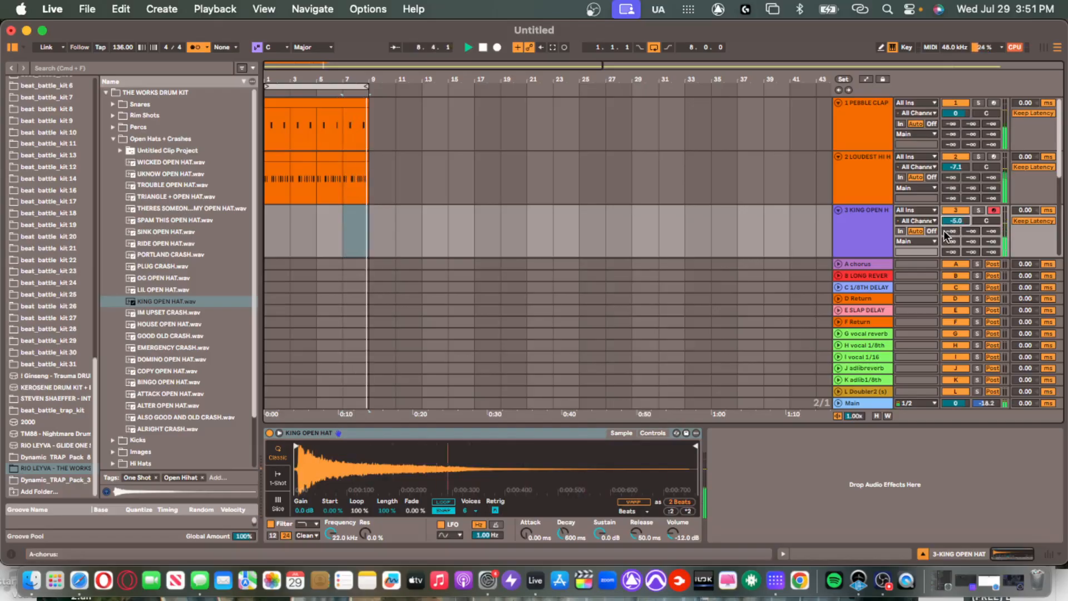
Trim the open-hat clip before bar 7, paste it at bar 1 and repeat it through bar 9.
drag(340, 225, 160, 219)
key(Delete)
key(super+c)
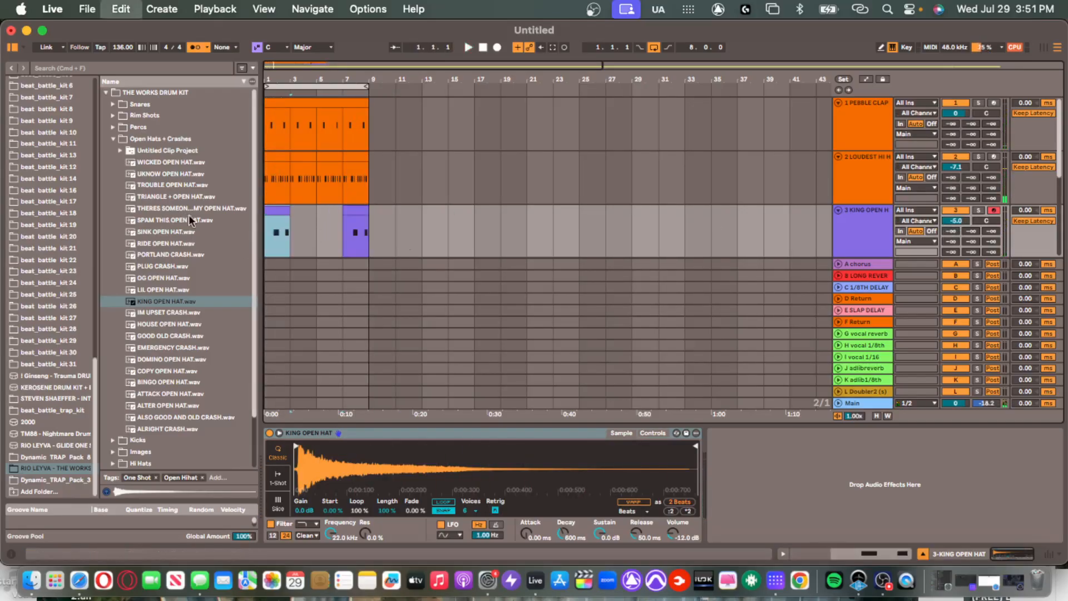
key(super+v)
key(super+d)
key(super+d)
key(super+d)
click(283, 208)
shift+click(362, 212)
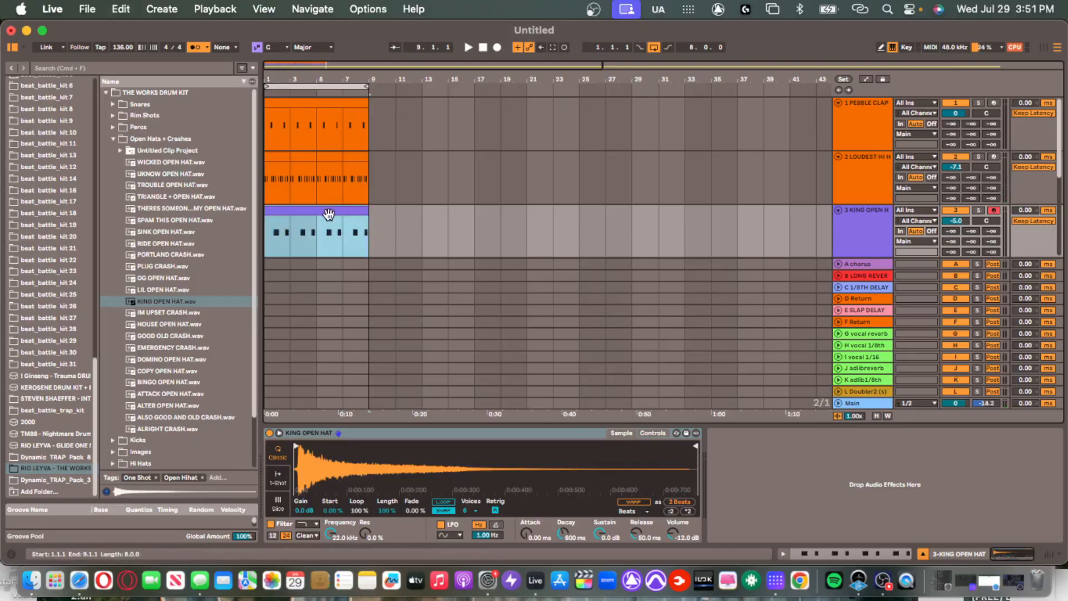
Open the open-hat clip in the piano roll and select all its C3 notes.
double_click(329, 215)
key(super+a)
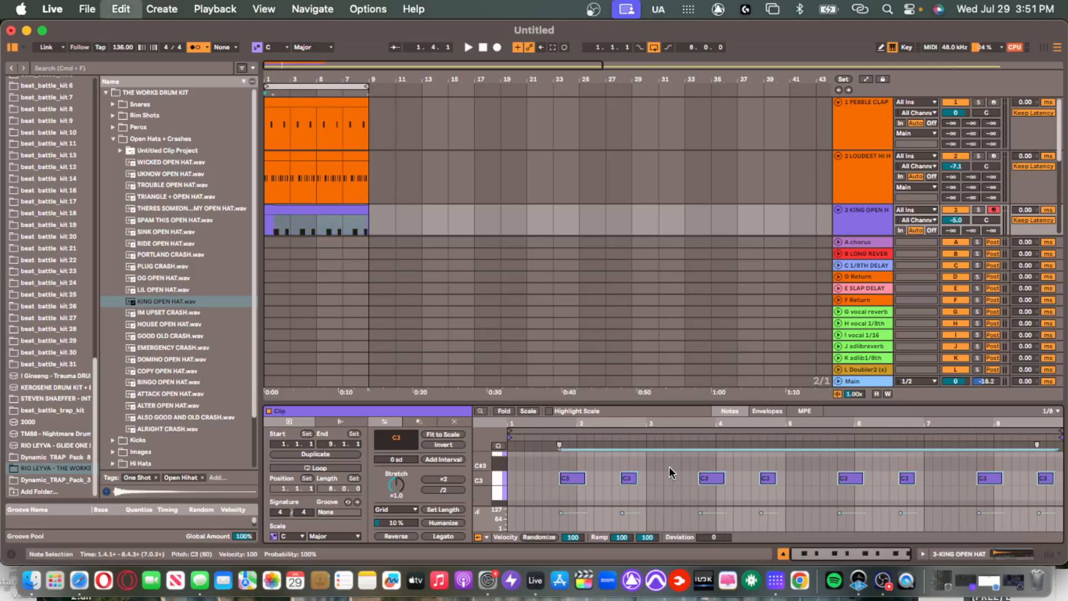
click(865, 212)
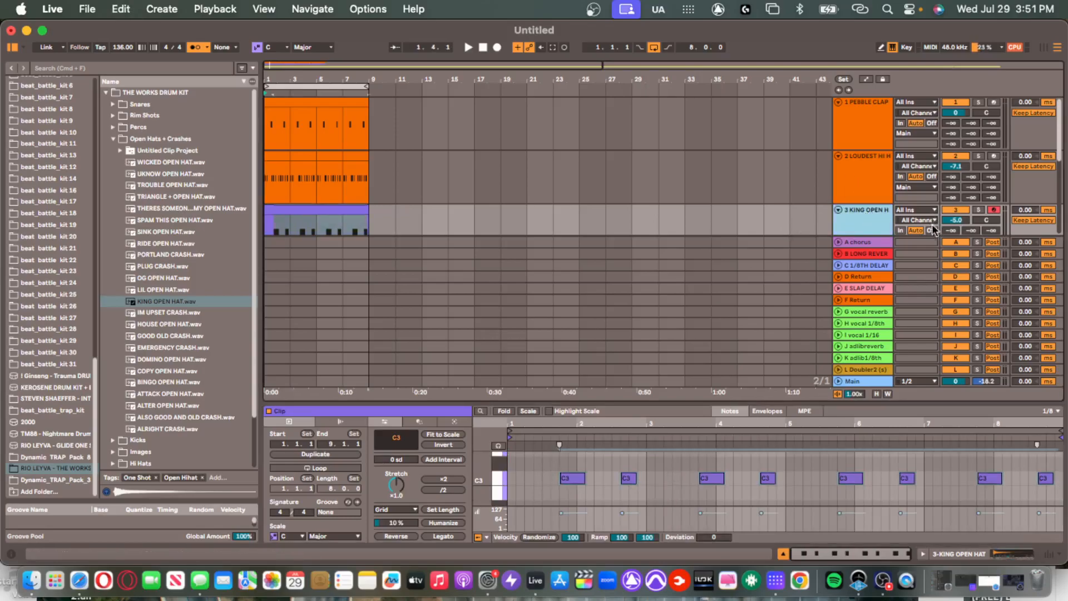
scroll(871, 214, down, 2)
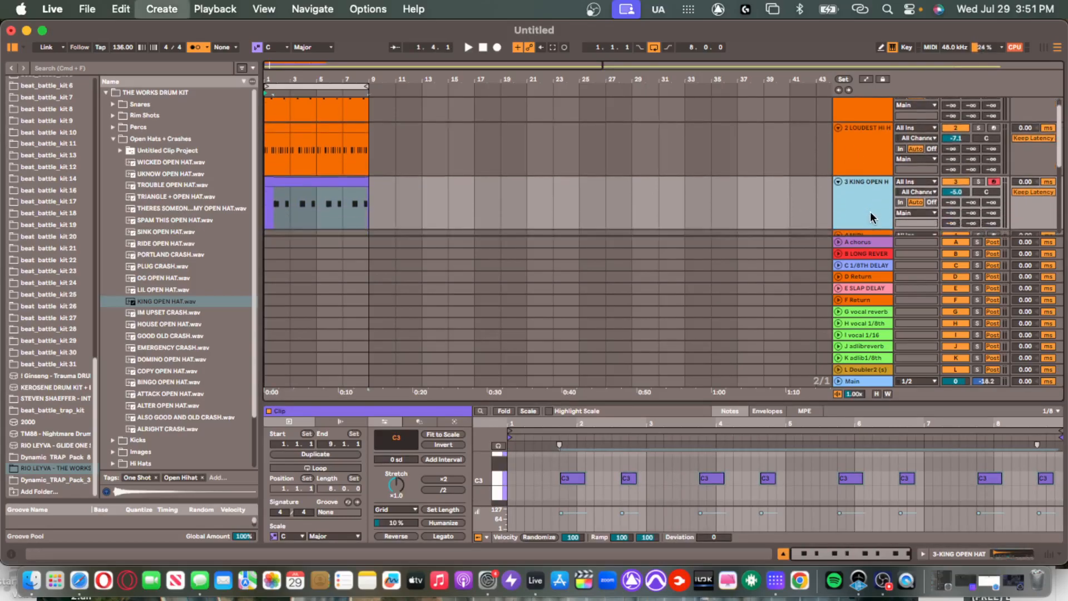
Add a new MIDI track and audition the WATER, VOID, TINY SUB, SIM, SECRET WEAPON and SAND 808s.
key(super+shift+t)
key(space)
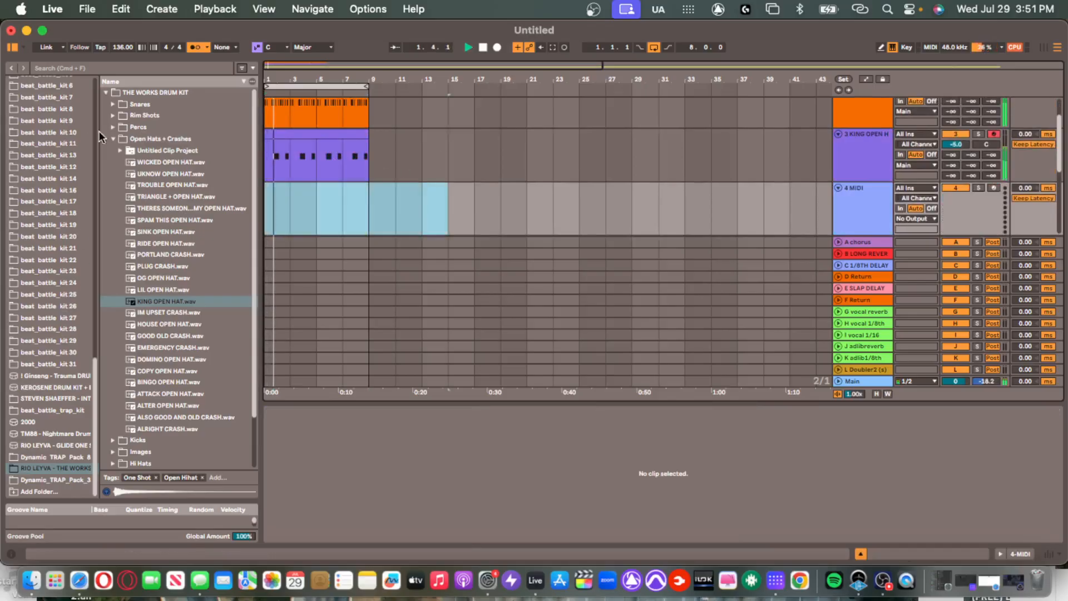
click(113, 139)
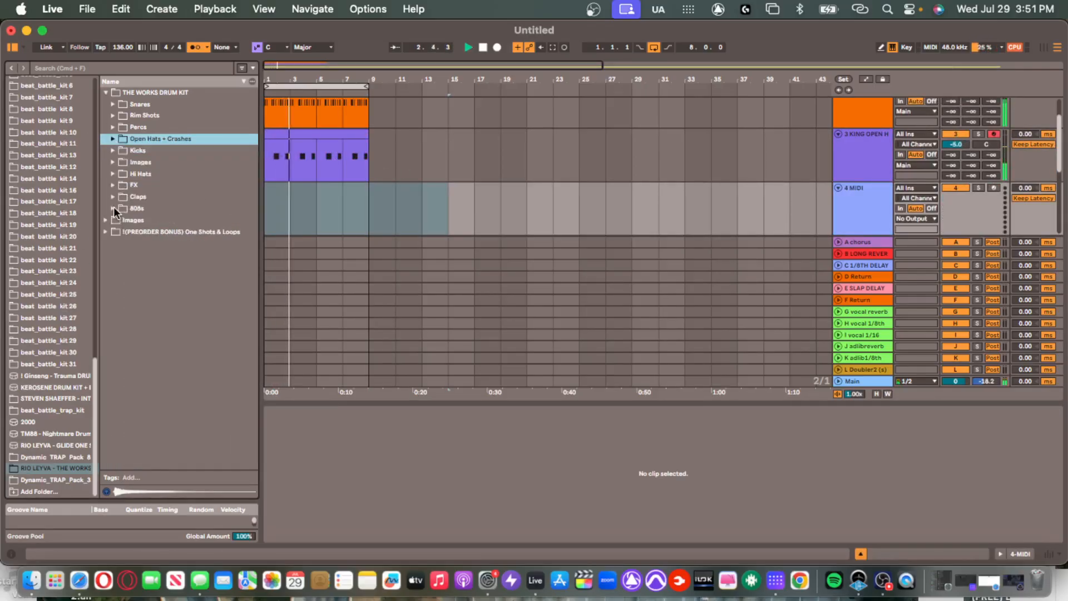
click(113, 208)
click(162, 255)
click(174, 278)
click(181, 323)
click(196, 417)
click(199, 429)
click(201, 452)
Audition MINI 2, NBA, NEEDS BOOST and GROWL 808s, then load GAMEBREAKER 808.wav onto track 4.
scroll(201, 455, down, 5)
click(200, 457)
click(201, 411)
click(203, 399)
scroll(196, 415, down, 1)
scroll(195, 417, down, 8)
click(199, 418)
click(202, 407)
double_click(201, 419)
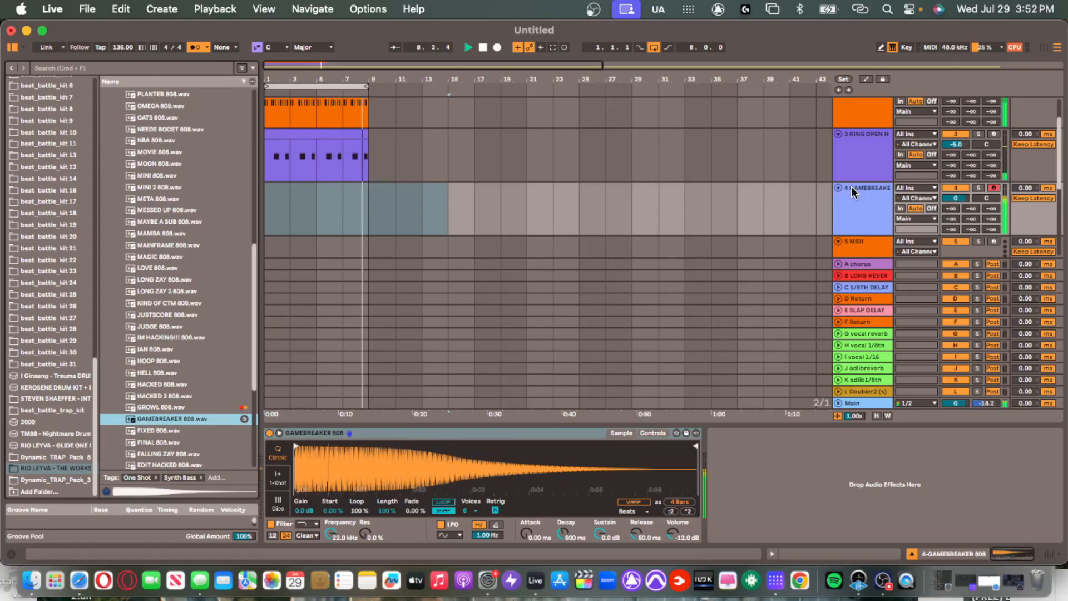
Capture the played 808 line as a clip, delete two short notes at bar 4, raise one note to D4.
key(shift+super+c)
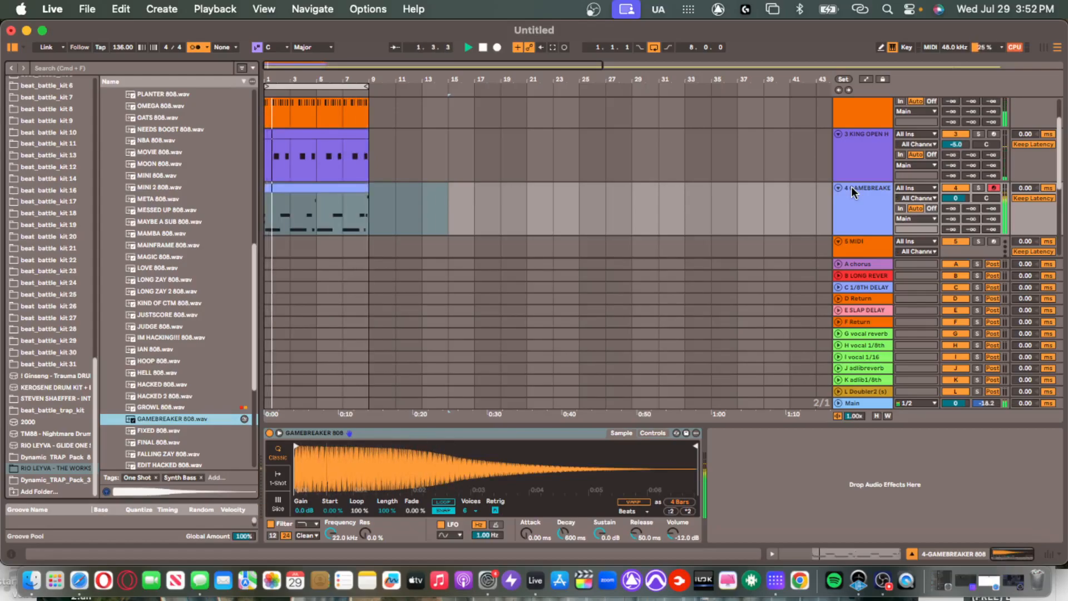
double_click(361, 189)
drag(569, 463, 489, 494)
key(Delete)
click(781, 459)
key(Up)
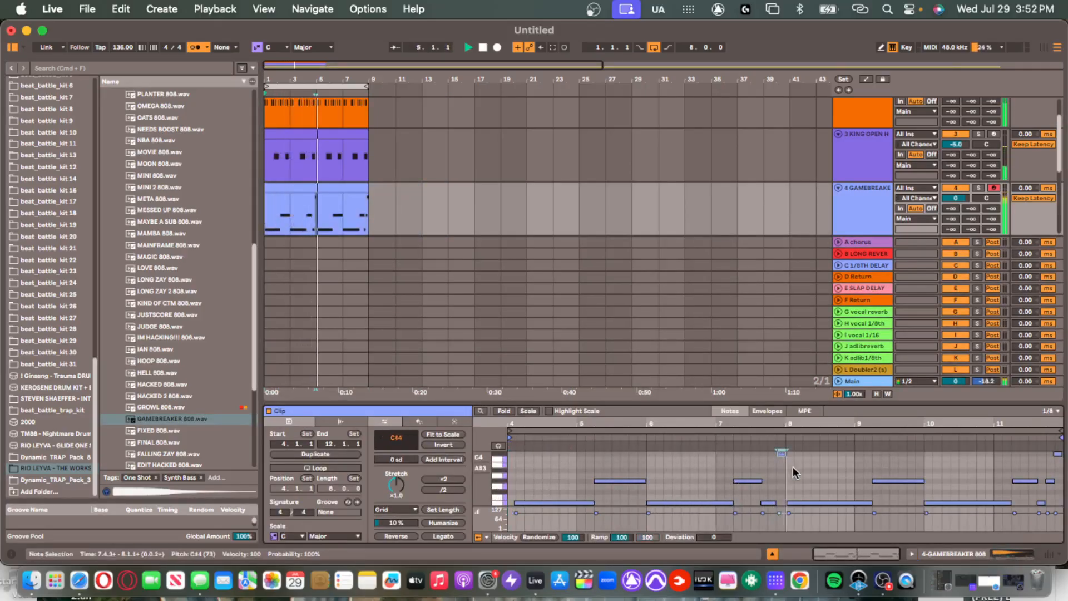
key(Up)
scroll(767, 482, down, 2)
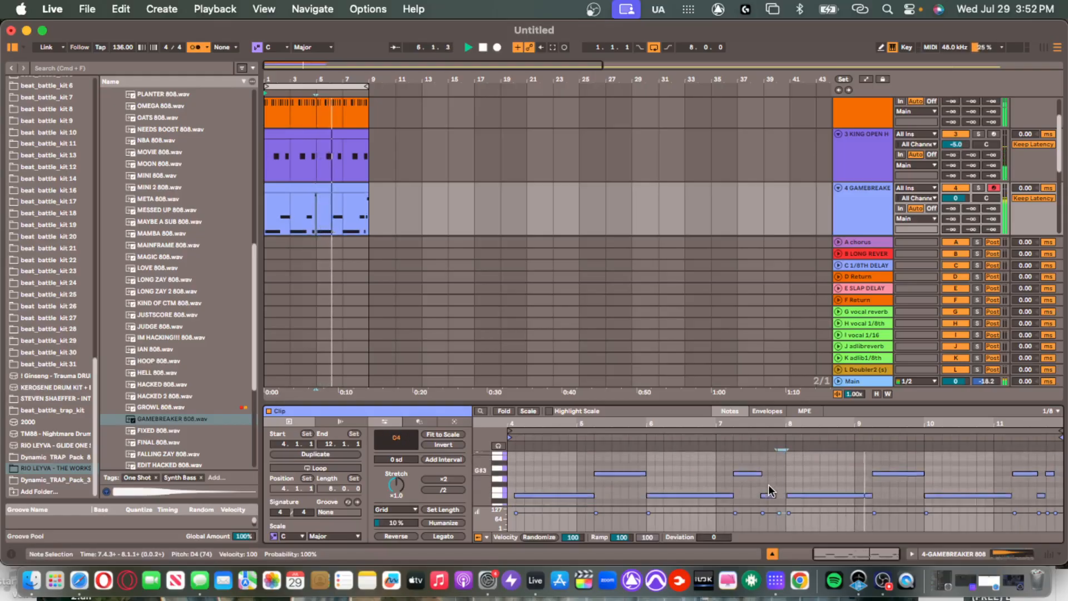
Raise the velocity of every note in the 808 clip to 127.
key(super+a)
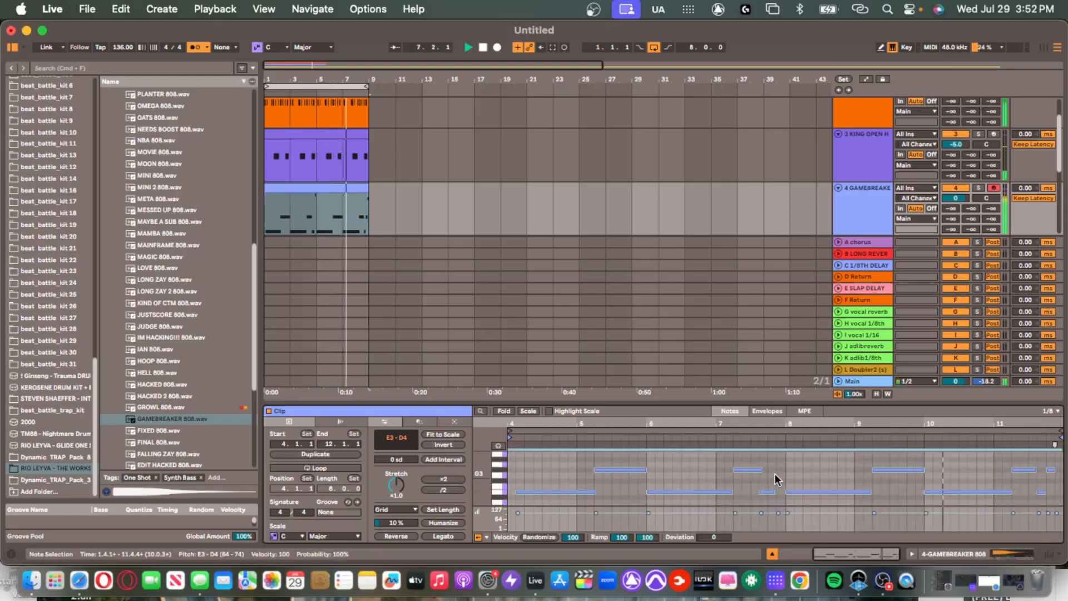
click(775, 474)
key(super+a)
drag(773, 503, 794, 378)
click(809, 471)
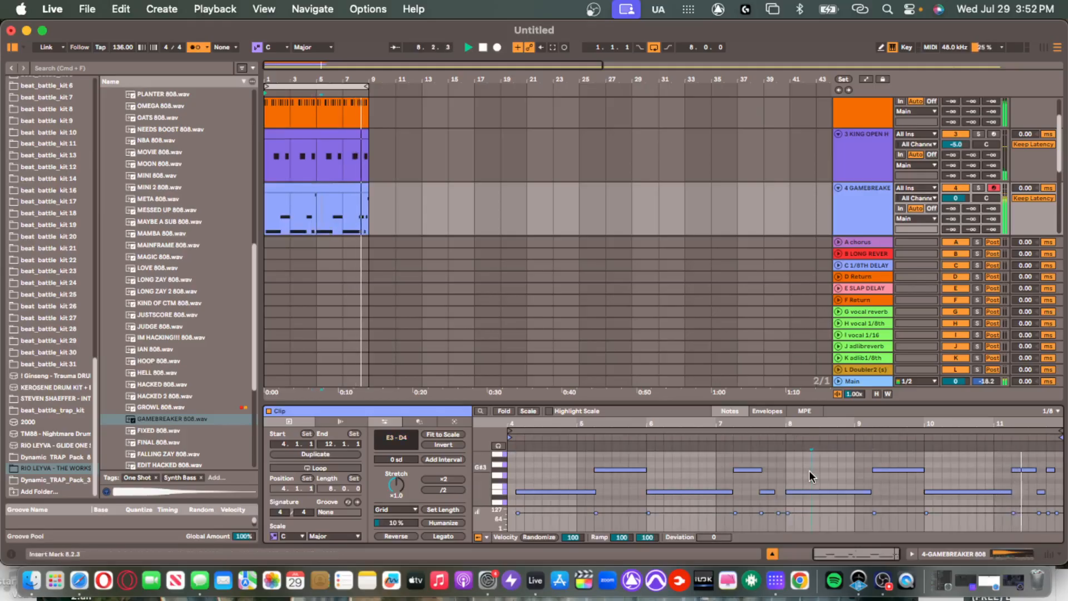
key(super+a)
drag(788, 513, 789, 493)
Try a shortened duplicate of the E3 note in bar 5, then undo it.
mouse_move(546, 481)
mouse_down()
mouse_move(516, 513)
mouse_move(547, 479)
mouse_up()
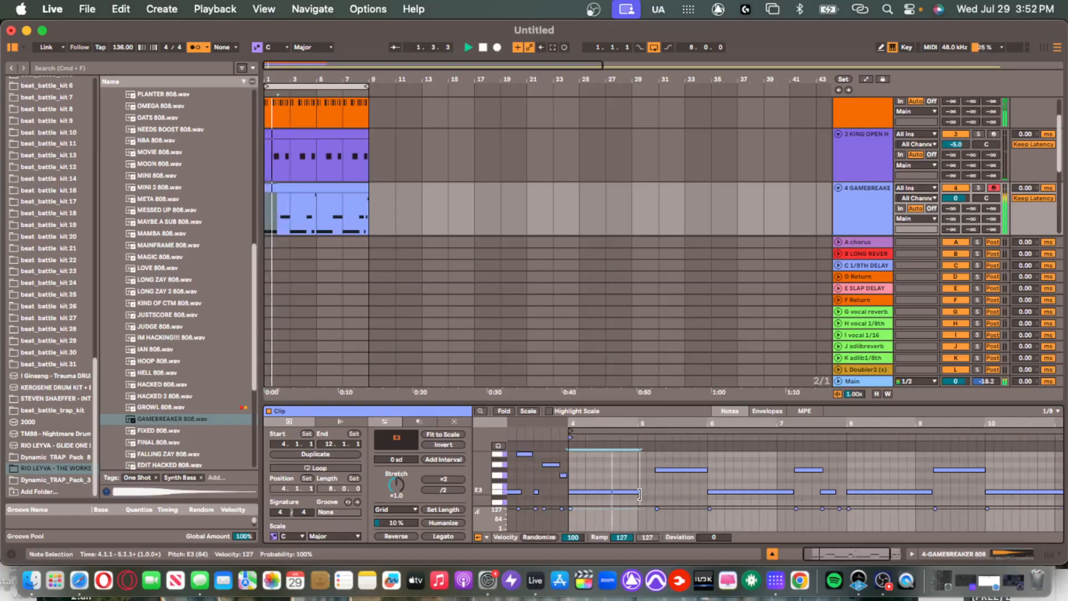
key(super+d)
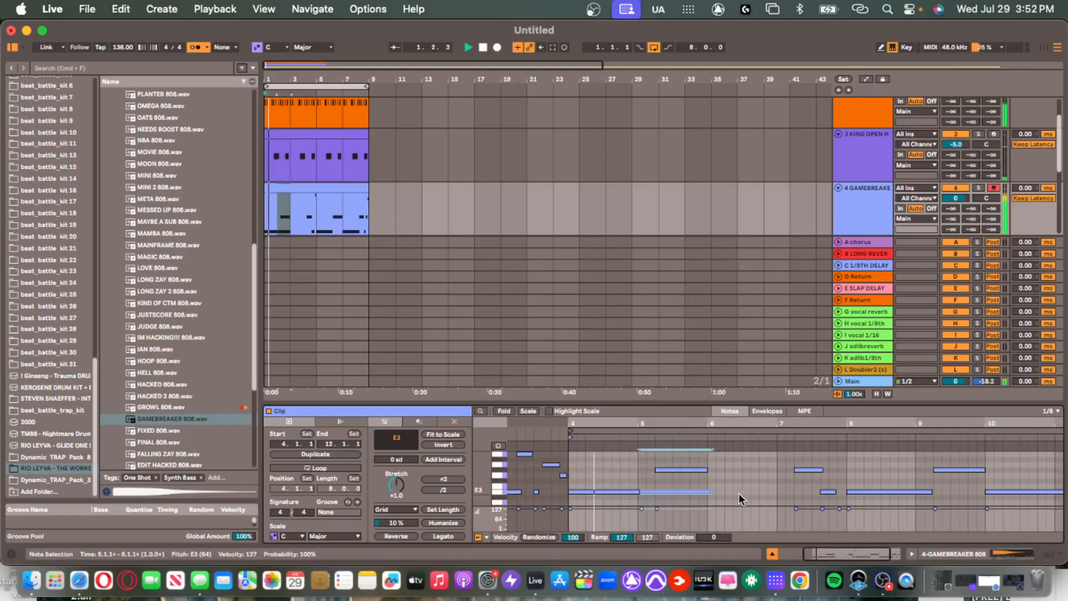
drag(716, 491, 644, 485)
key(super+z)
key(space)
key(space)
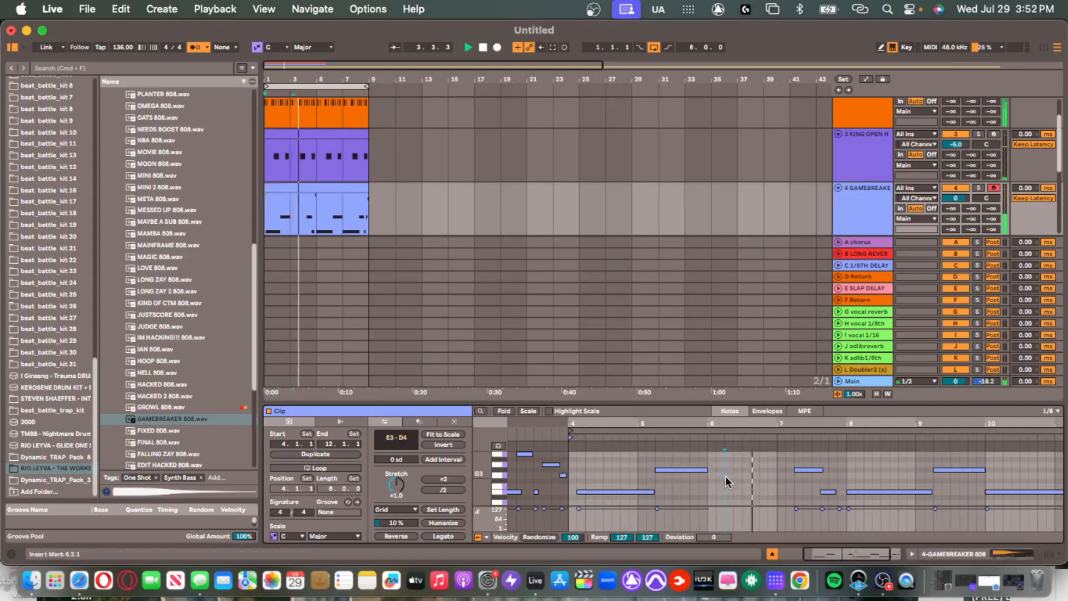
key(super+z)
key(space)
key(space)
click(698, 494)
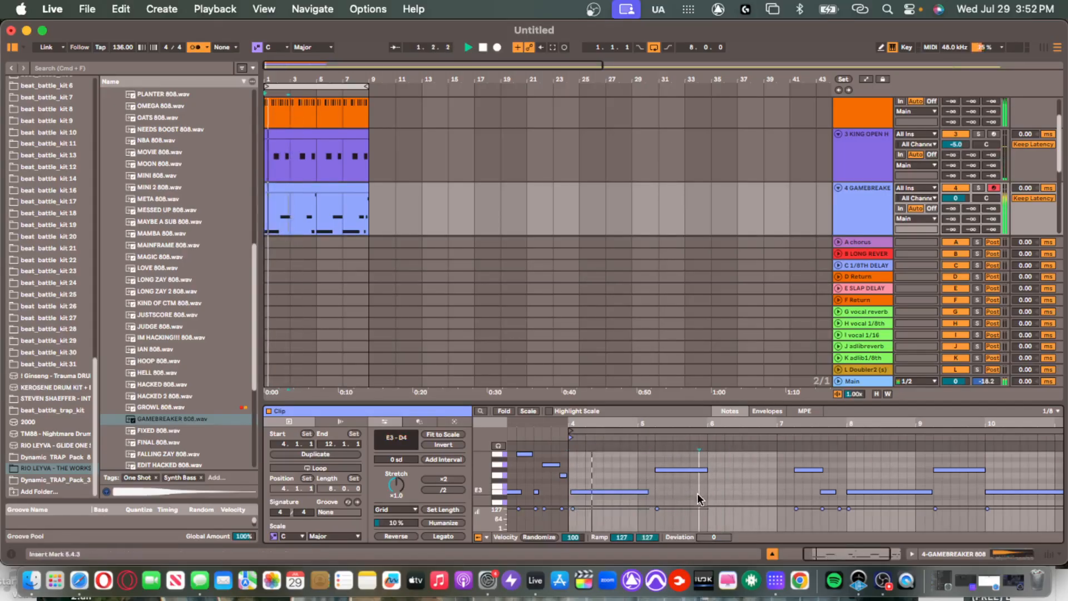
click(591, 492)
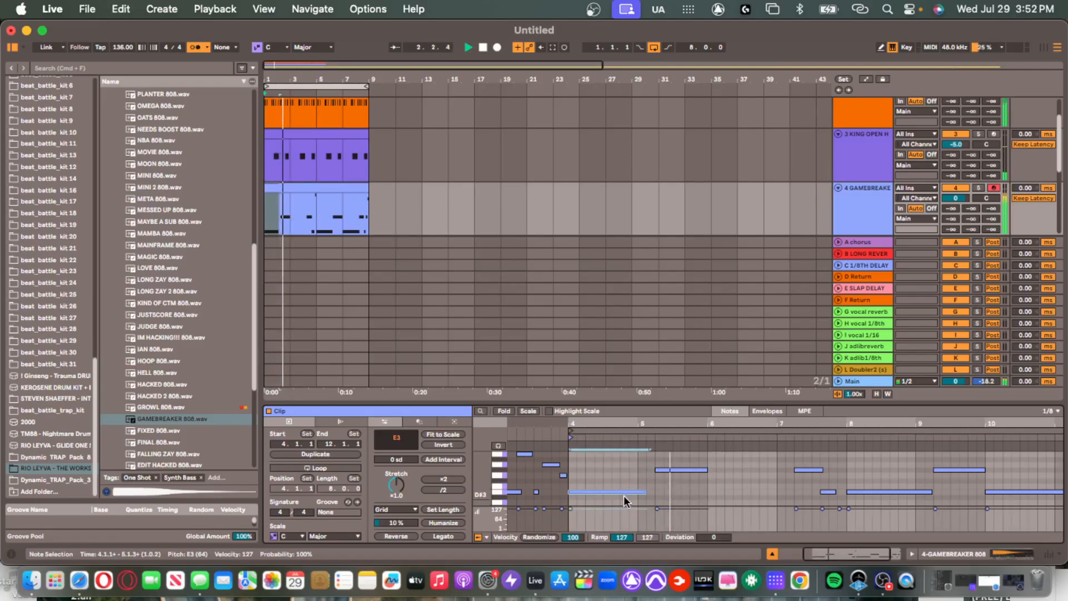
Add short E3 notes after the long one and draw a new E3 note at bar 6.
double_click(649, 491)
click(658, 495)
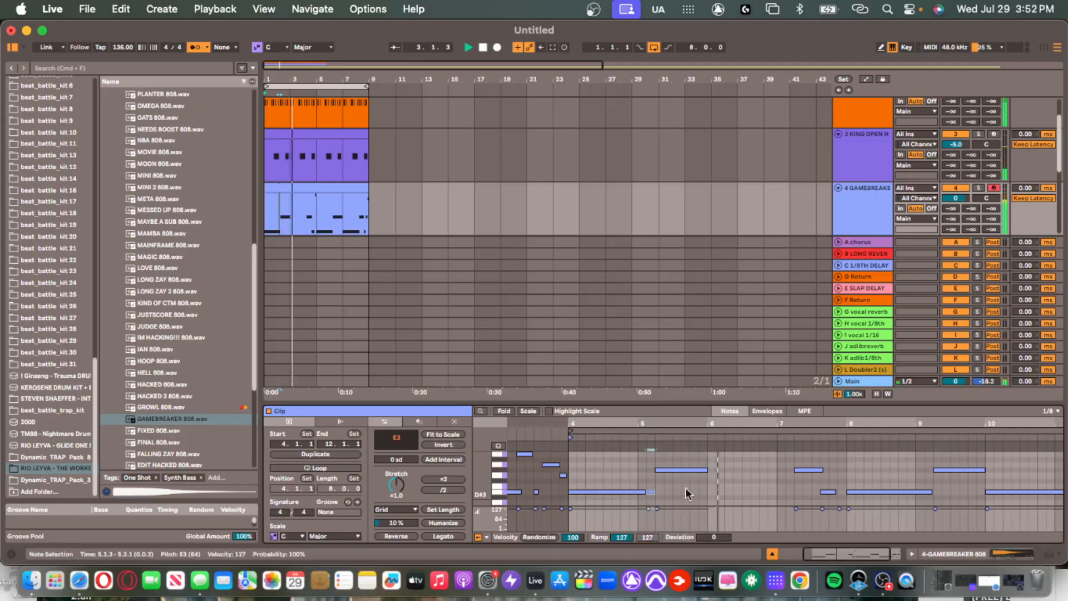
double_click(710, 492)
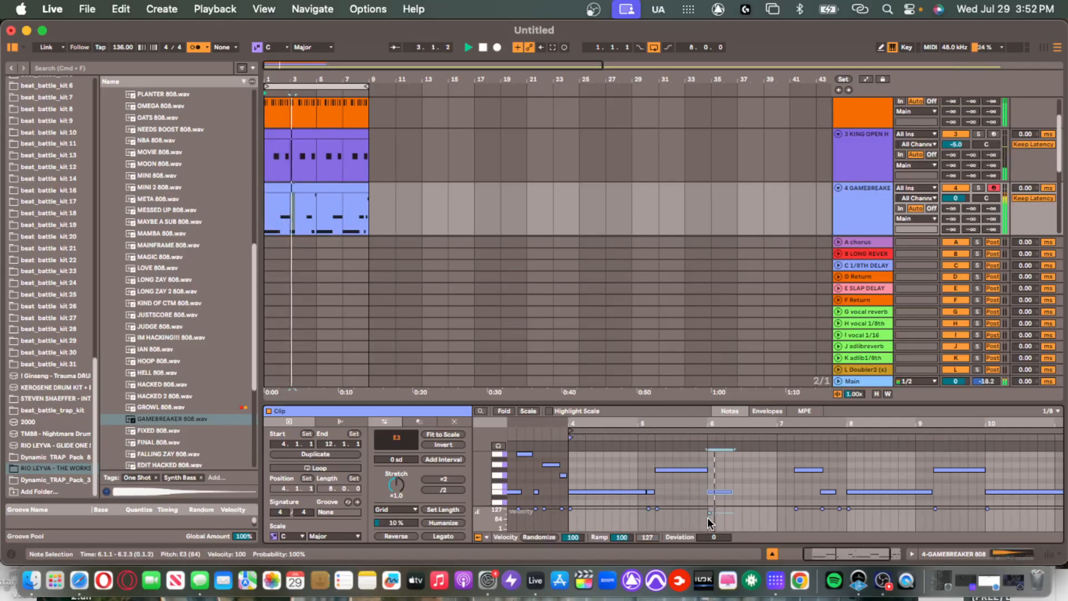
key(space)
key(space)
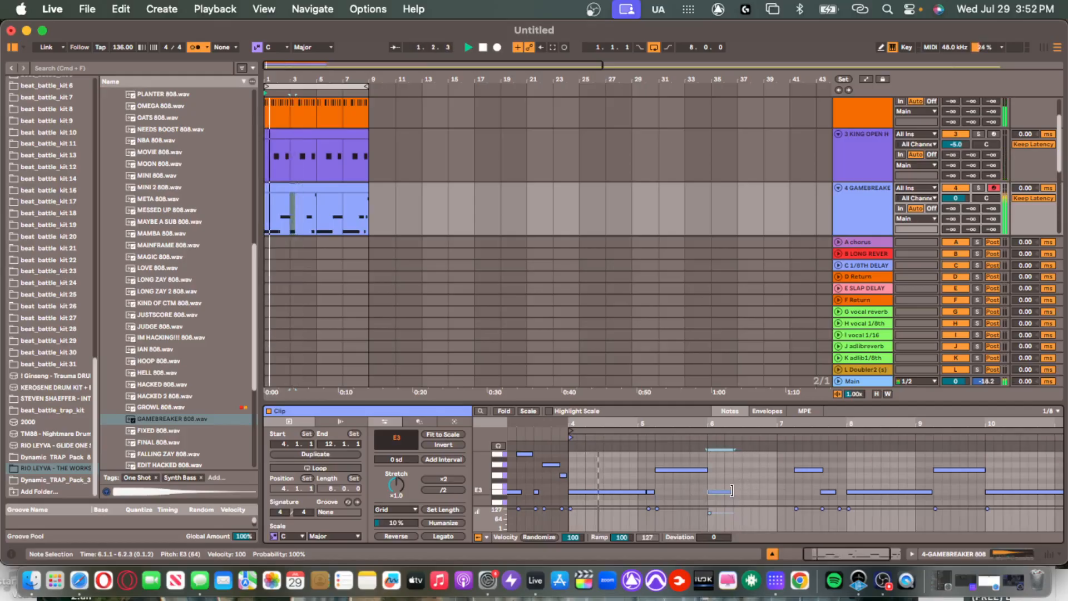
drag(717, 492, 793, 491)
Lengthen the E3 note at 7.3.3 while auditioning the 808 line.
click(795, 492)
scroll(863, 478, up, 2)
scroll(875, 482, down, 3)
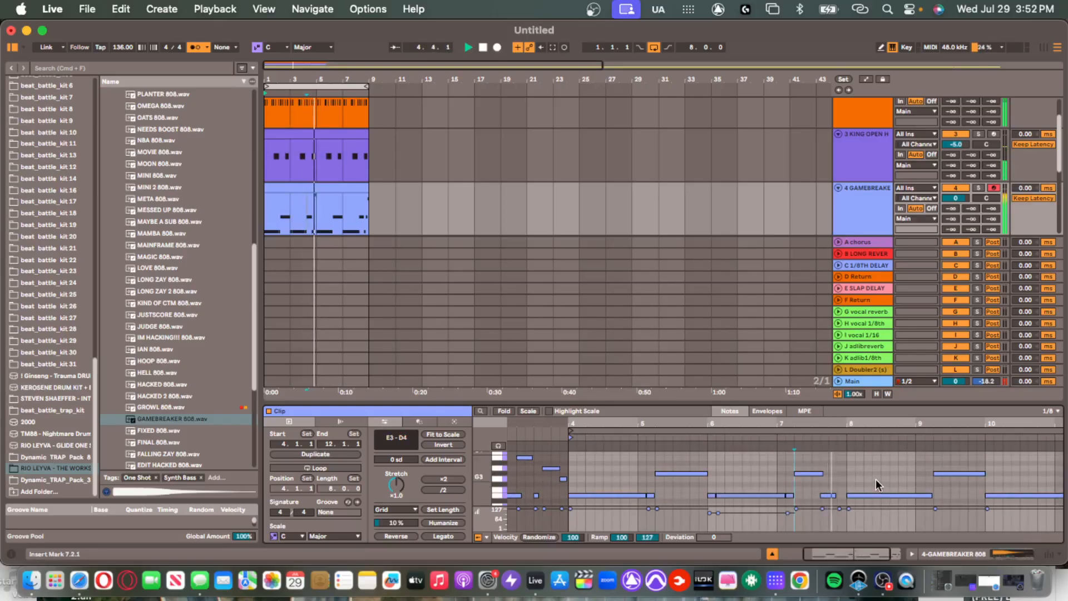
click(826, 492)
scroll(831, 491, up, 3)
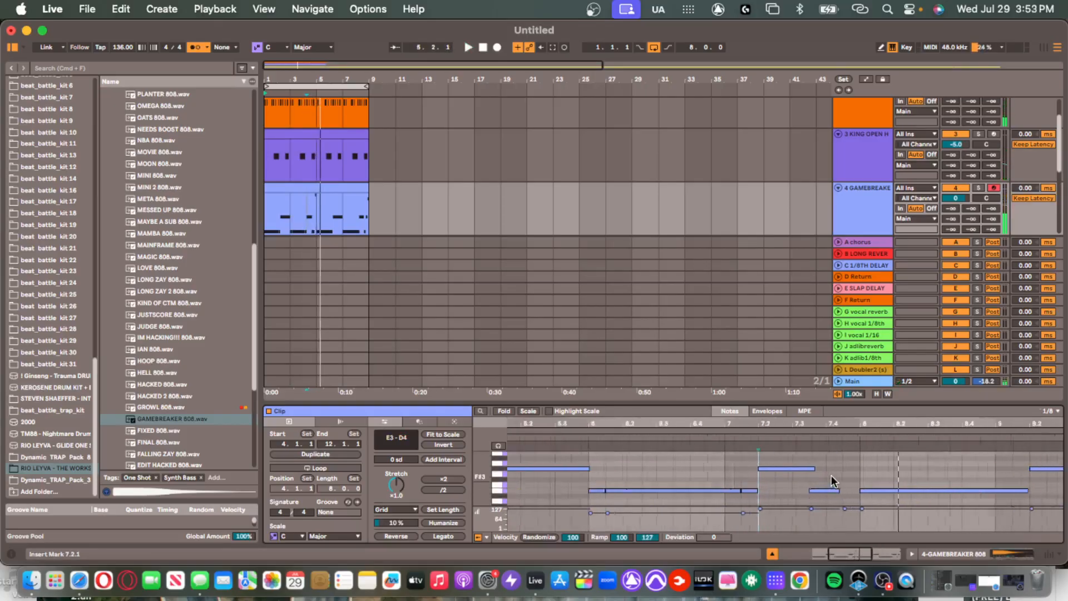
click(802, 467)
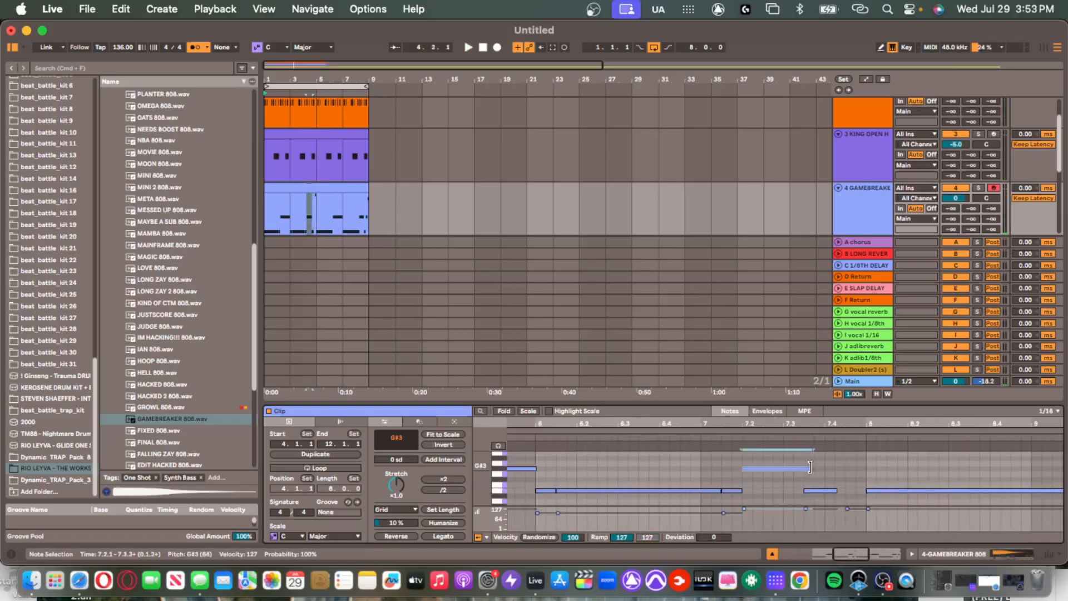
key(space)
scroll(860, 489, up, 3)
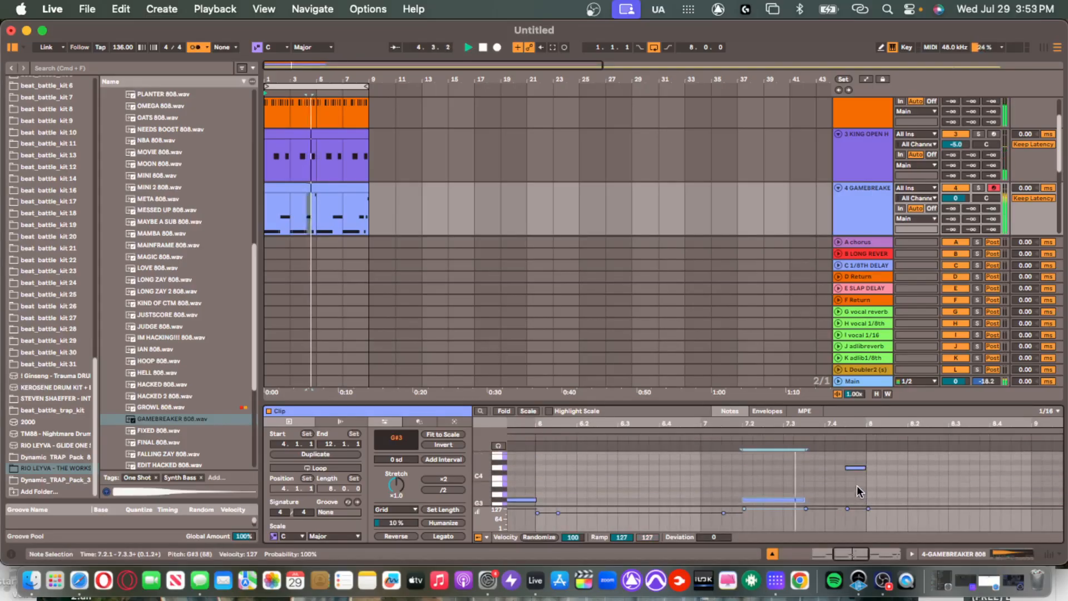
scroll(855, 473, down, 3)
drag(836, 493, 848, 492)
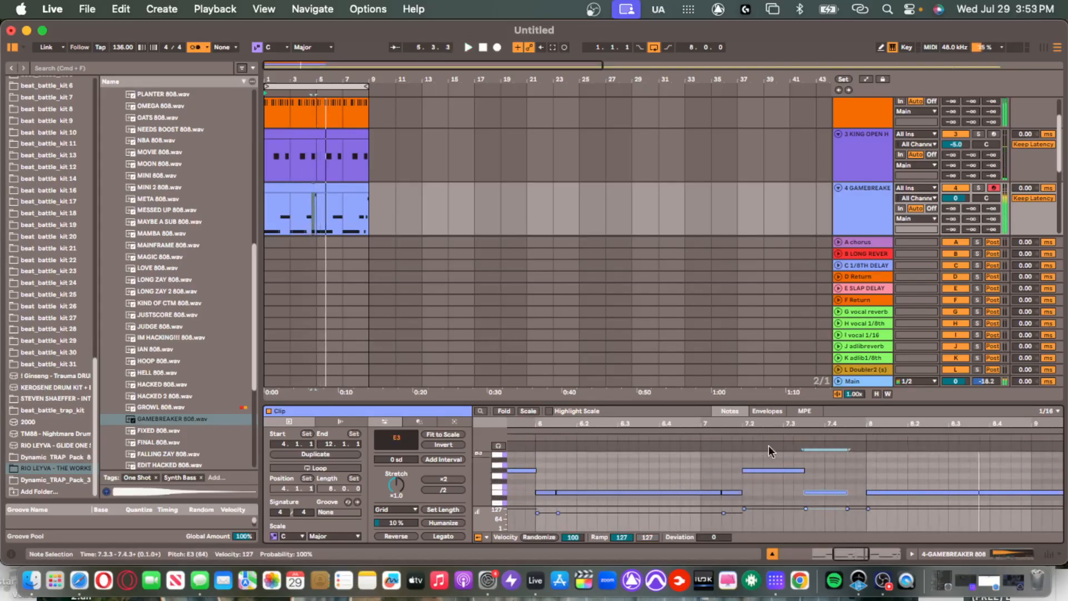
key(space)
click(750, 433)
key(space)
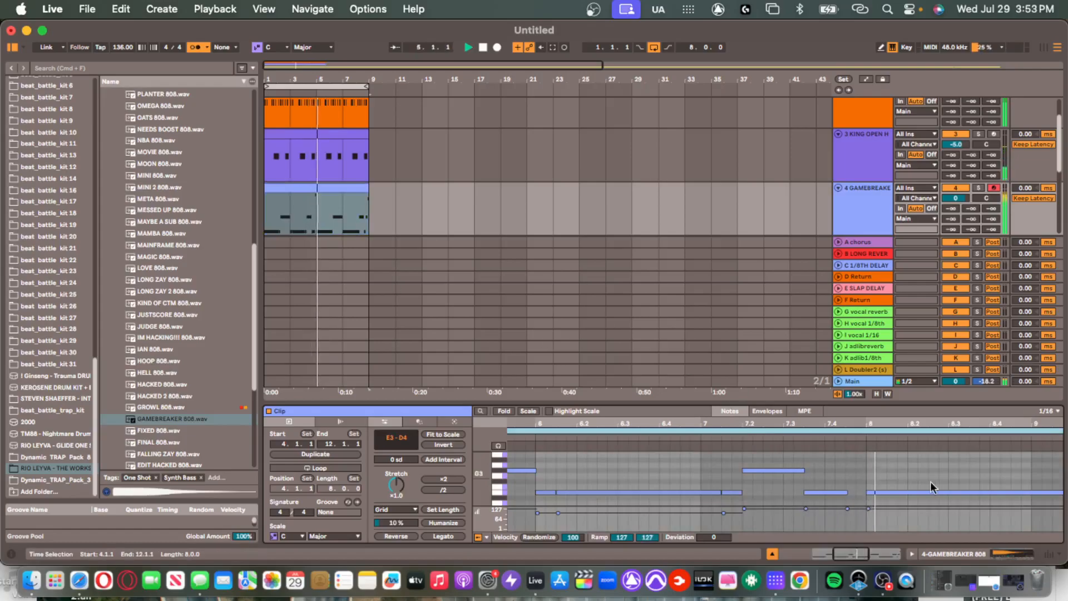
Drop the clip's last note at 11.4.3 an octave to C#3, then a semitone to C3.
scroll(881, 477, down, 5)
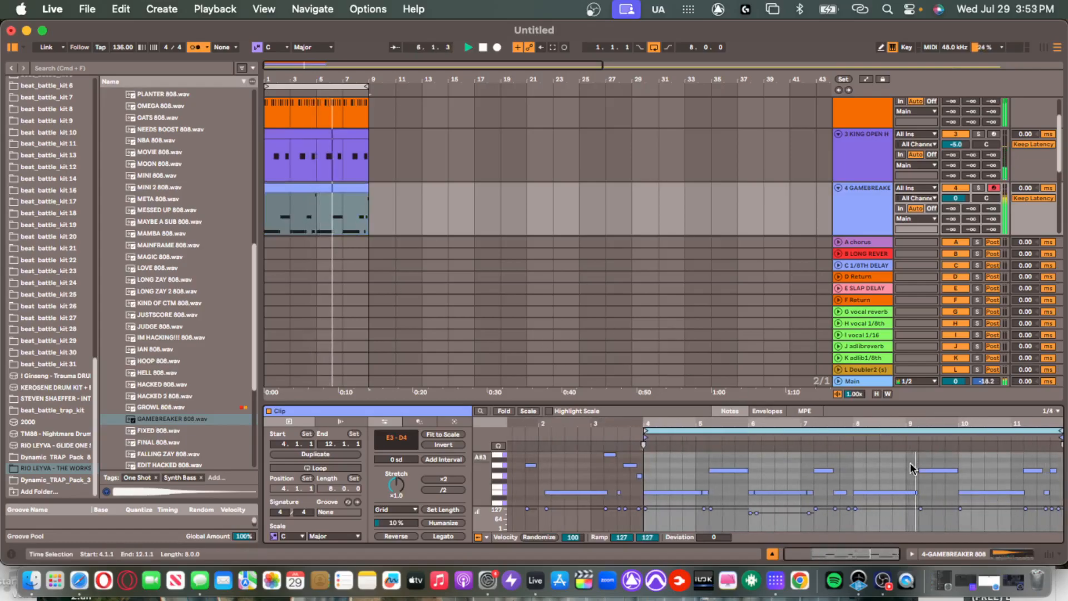
scroll(944, 474, up, 4)
scroll(939, 471, right, 4)
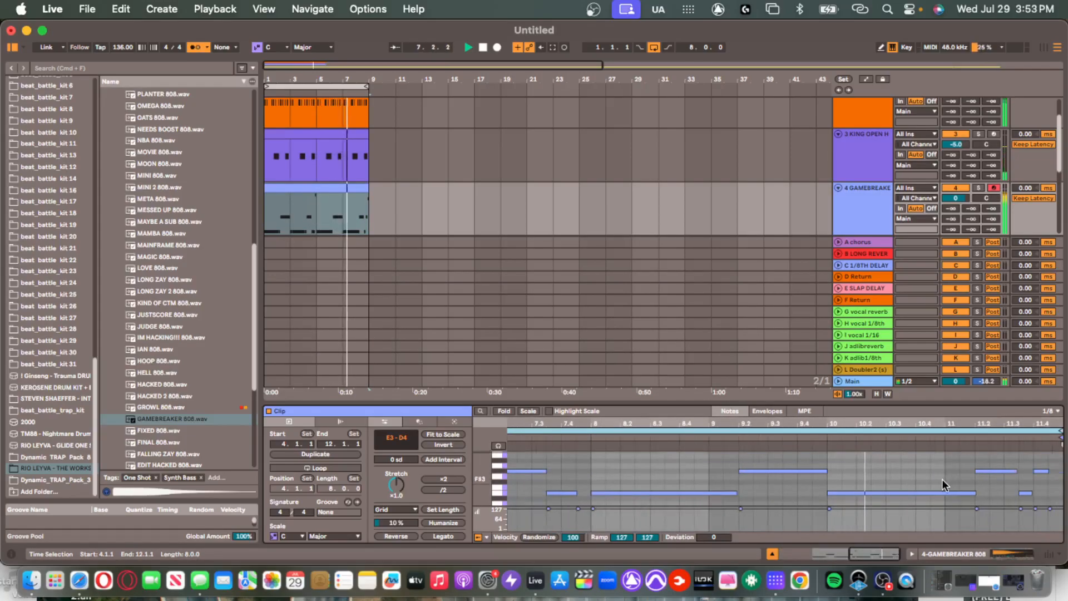
key(super+a)
click(990, 482)
click(1039, 471)
scroll(1048, 467, up, 3)
scroll(1050, 463, up, 1)
click(1058, 479)
key(shift+Down)
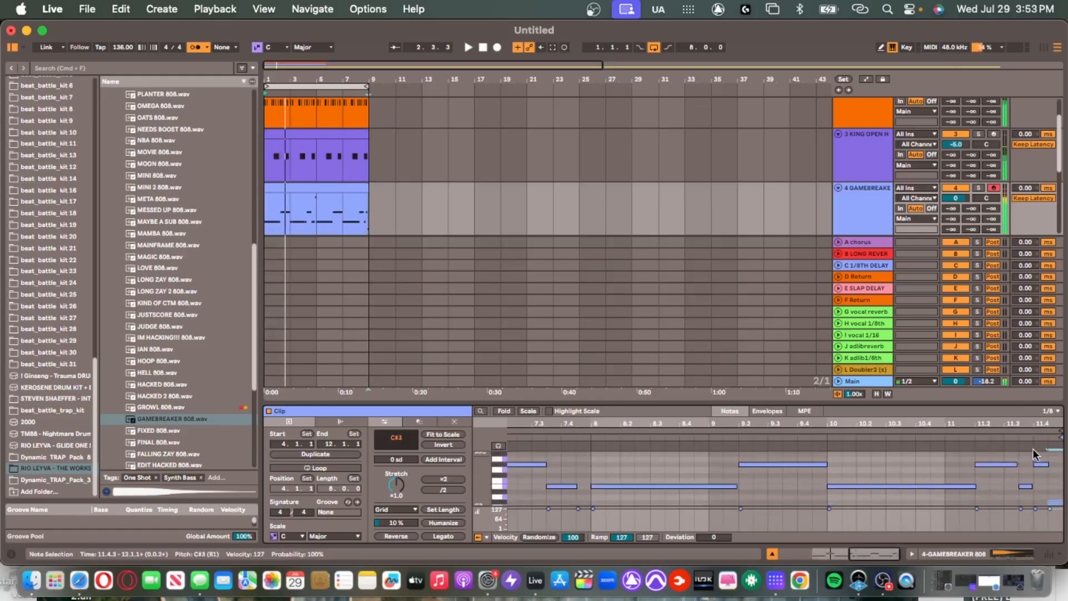
click(1007, 438)
key(space)
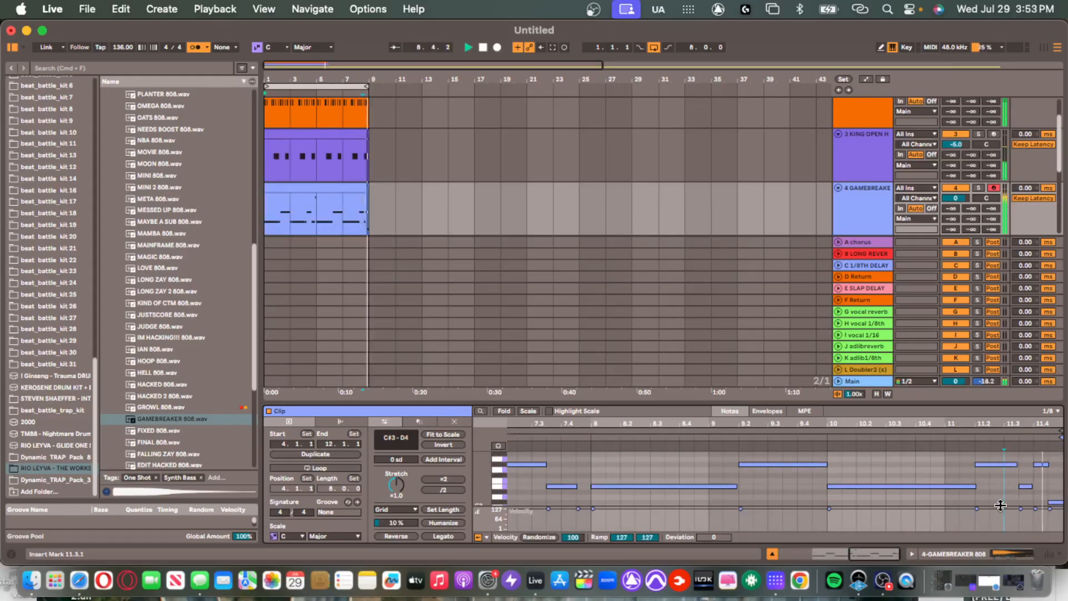
click(1055, 503)
key(Down)
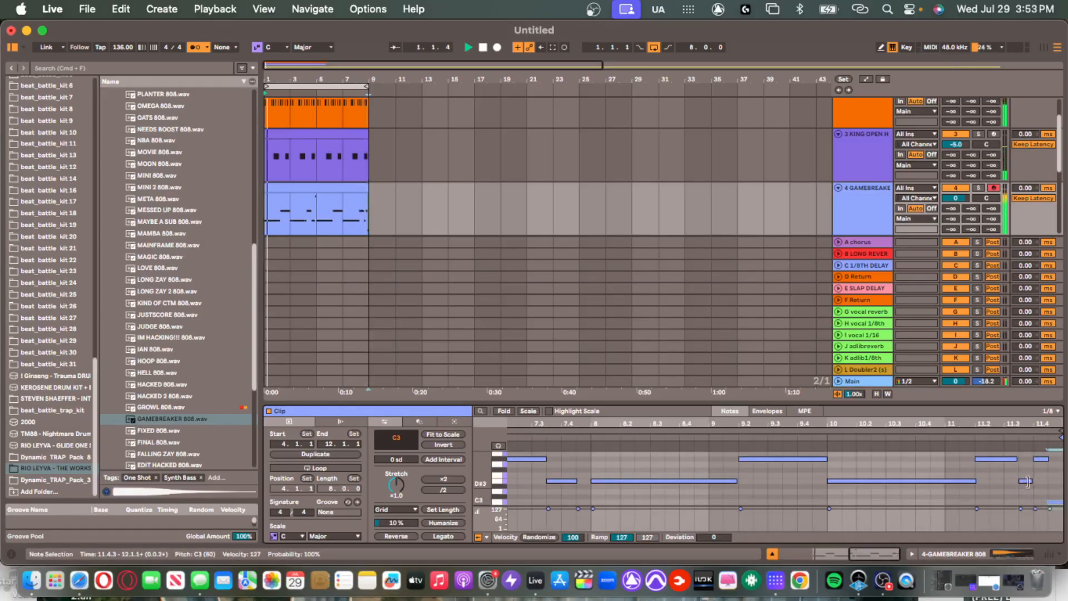
Replay the clip's ending and lower the last note further to B2.
scroll(1056, 494, up, 5)
key(space)
scroll(1056, 436, down, 5)
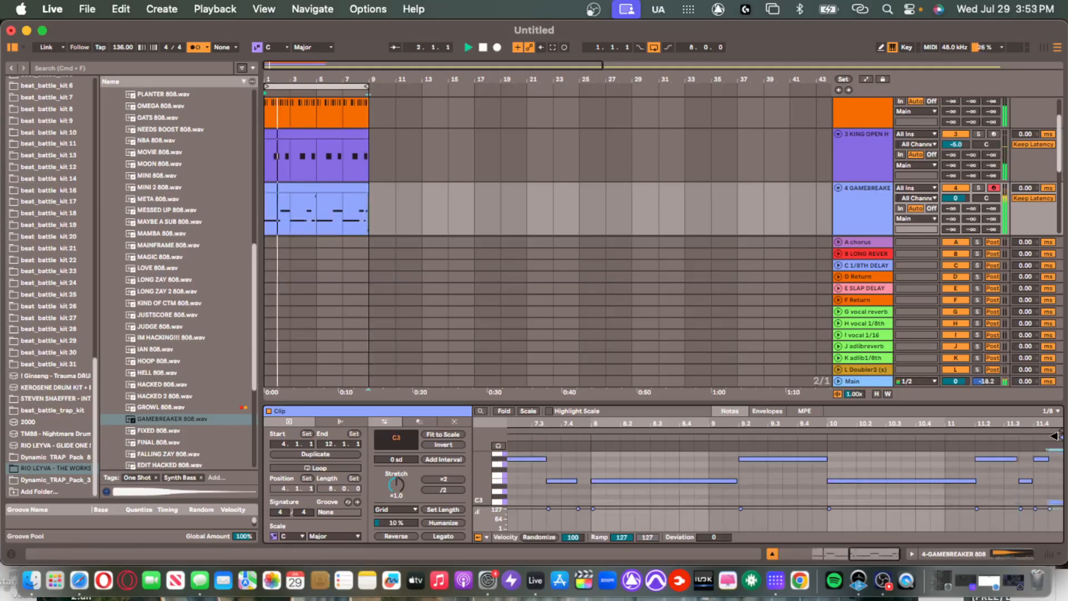
click(975, 429)
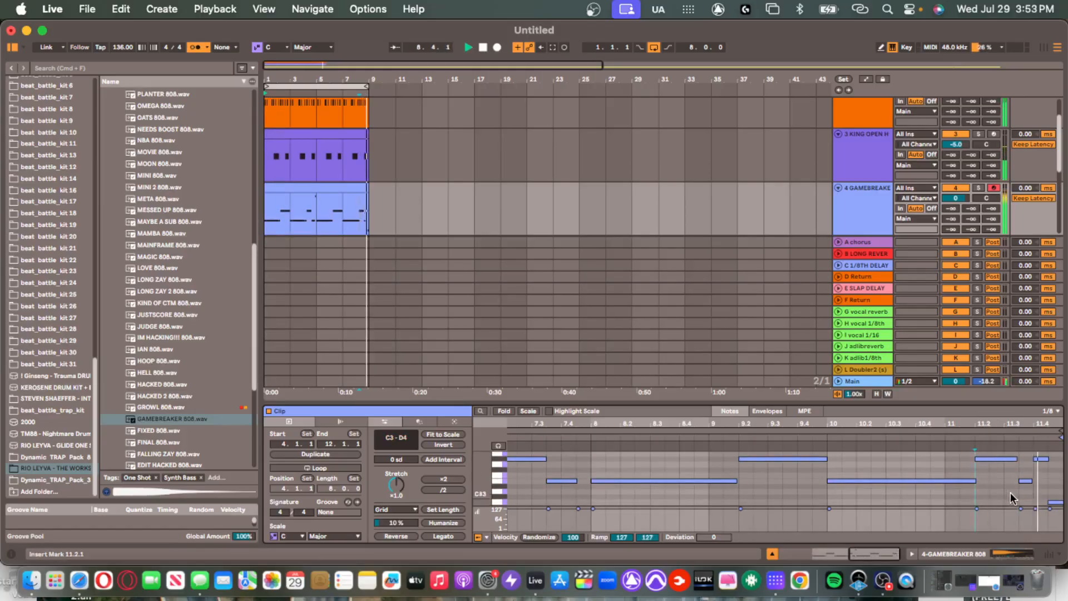
key(space)
click(1056, 502)
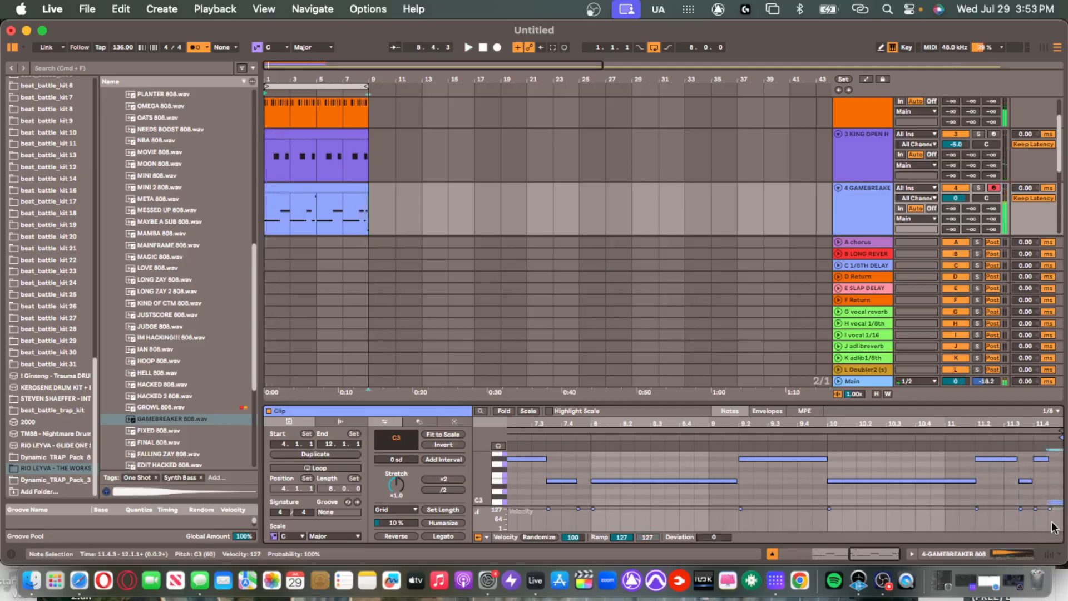
key(Down)
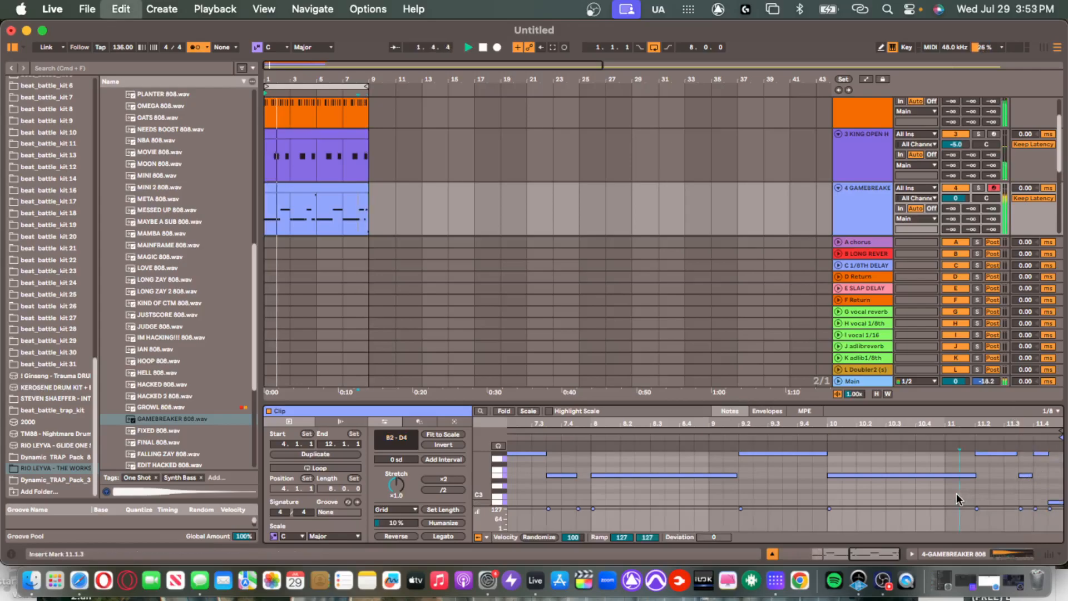
key(super+a)
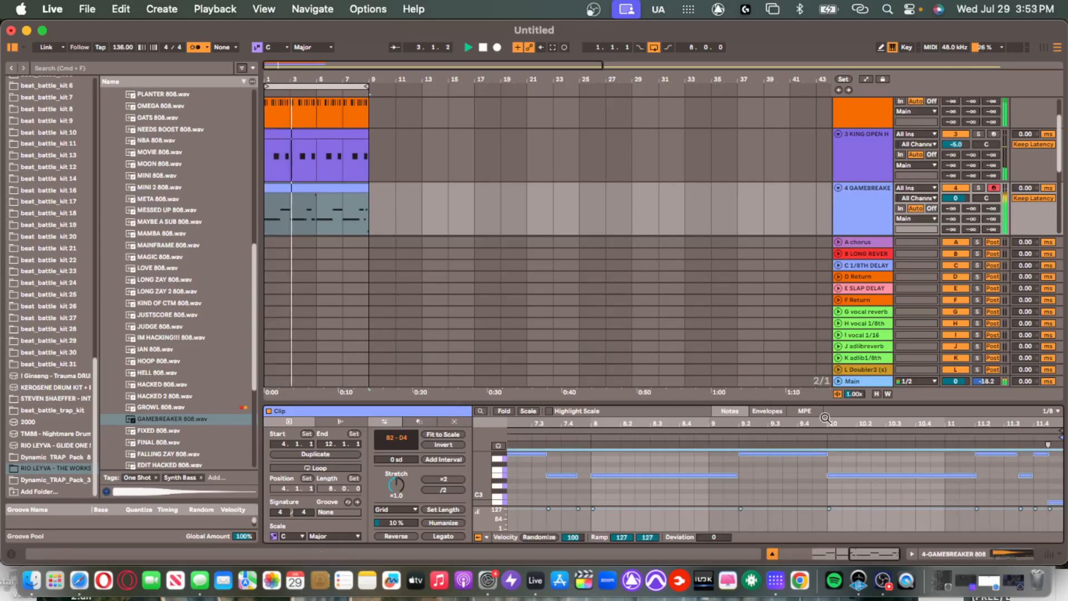
Duplicate the clap, hi-hat, open-hat and GAMEBREAKER 808 clips on tracks 1–4 out to bar 33.
drag(827, 402, 830, 544)
click(885, 201)
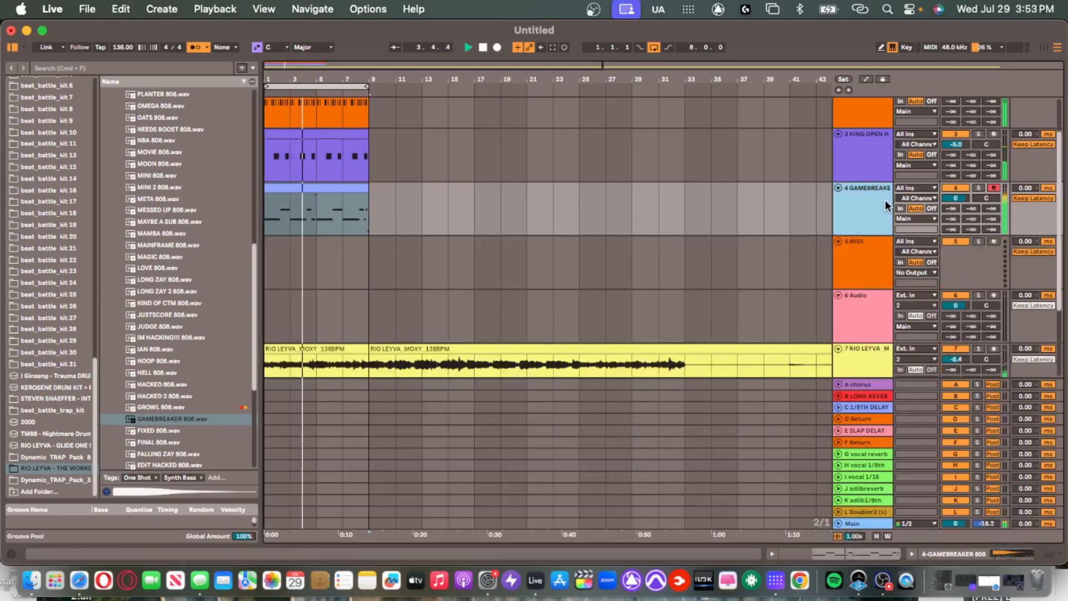
click(345, 190)
key(space)
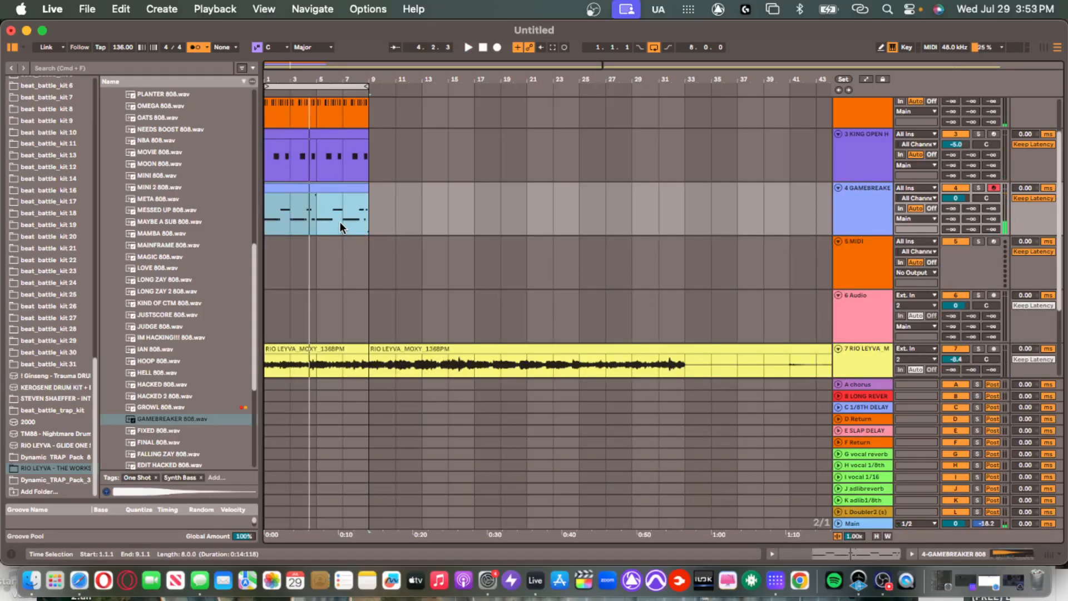
scroll(405, 255, down, 5)
click(350, 268)
click(288, 260)
scroll(289, 259, up, 3)
click(286, 268)
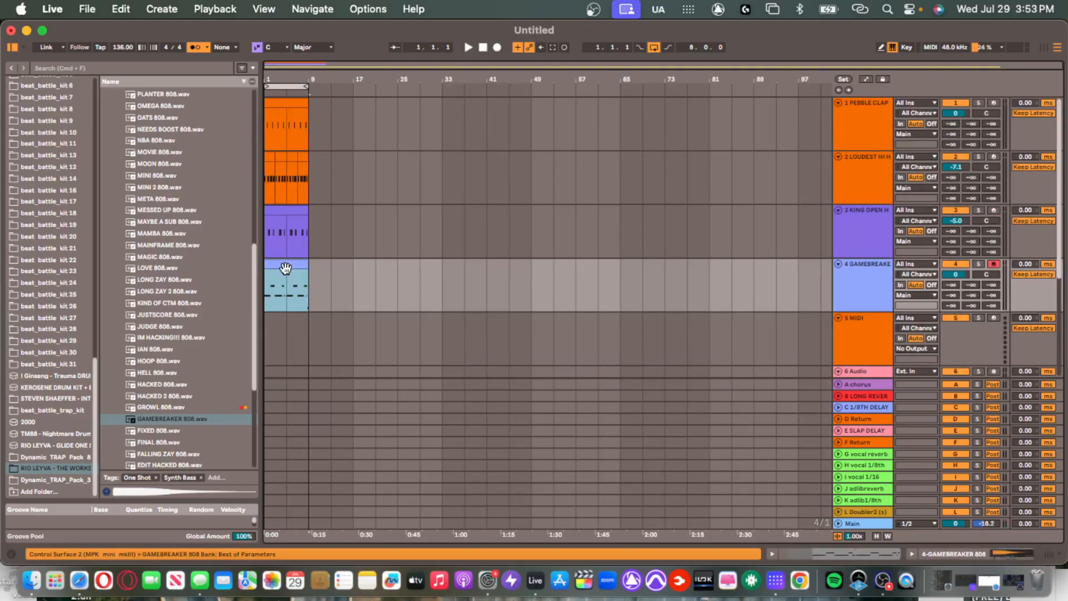
scroll(296, 267, down, 1)
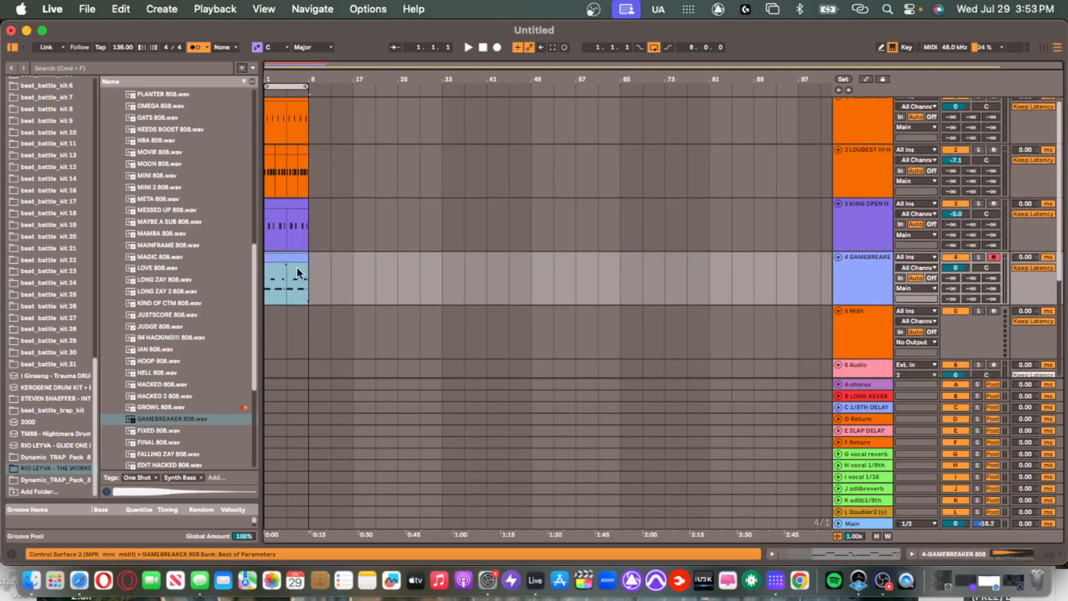
scroll(295, 267, up, 1)
scroll(250, 173, up, 5)
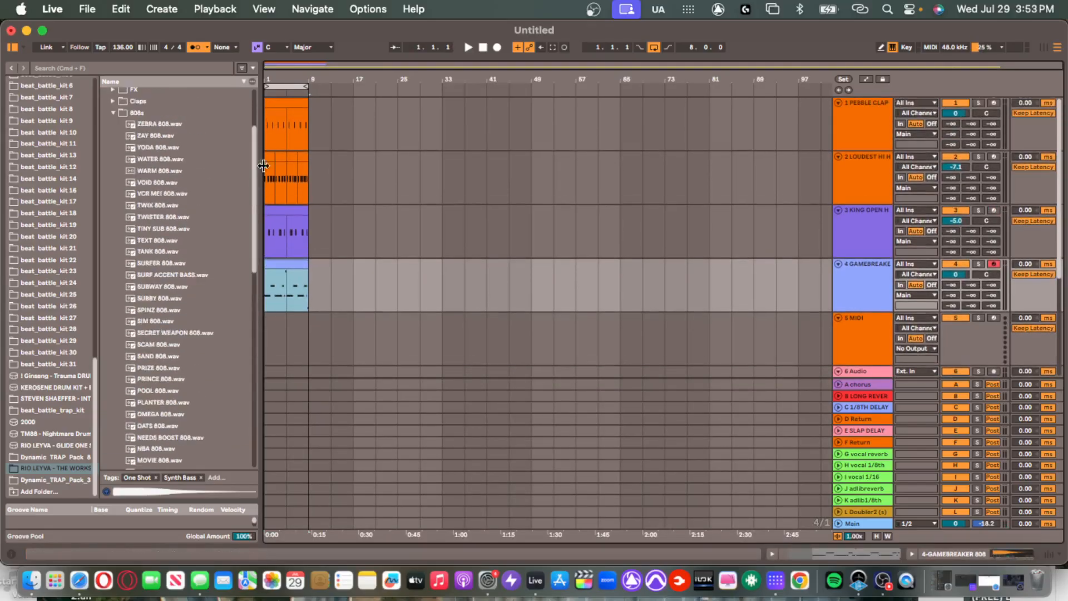
shift+click(282, 105)
key(super+d)
key(super+d)
key(super+d)
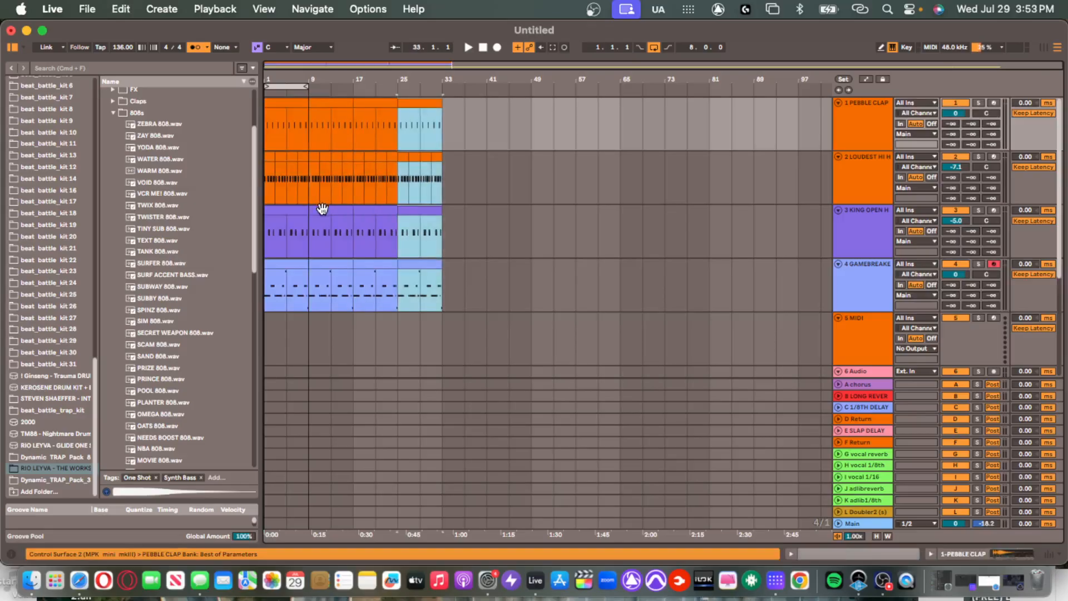
Loop bars 1–33 (32 bars) and play from bar 1.
scroll(380, 225, down, 5)
scroll(437, 220, up, 2)
shift+click(442, 231)
drag(442, 232, 144, 242)
key(super+l)
key(space)
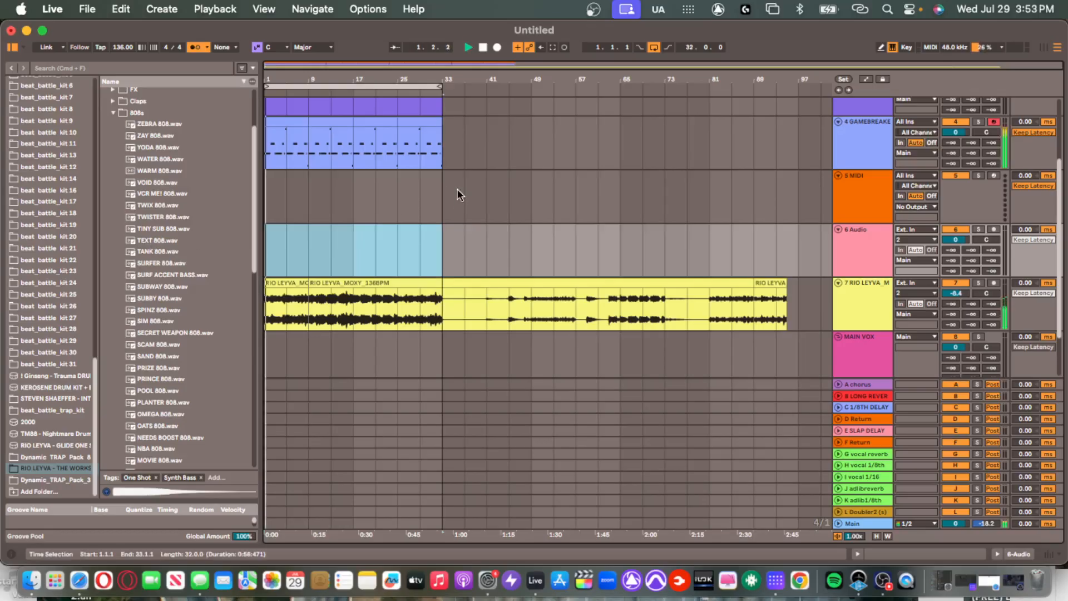
Stop playback, set the insert mark on track 6 at bar 17, and add a new audio track.
key(space)
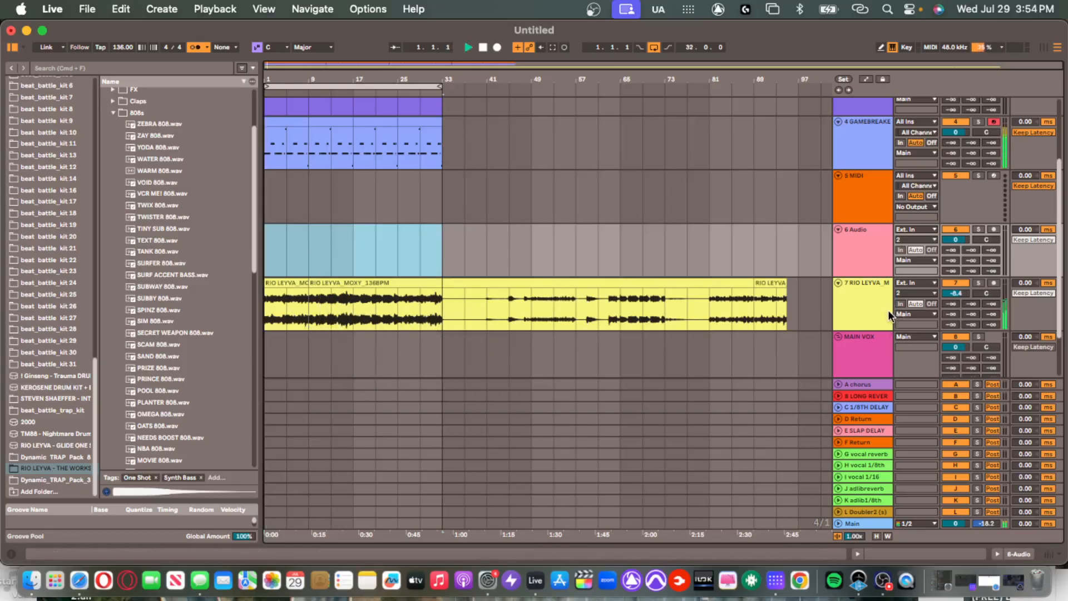
key(space)
double_click(852, 310)
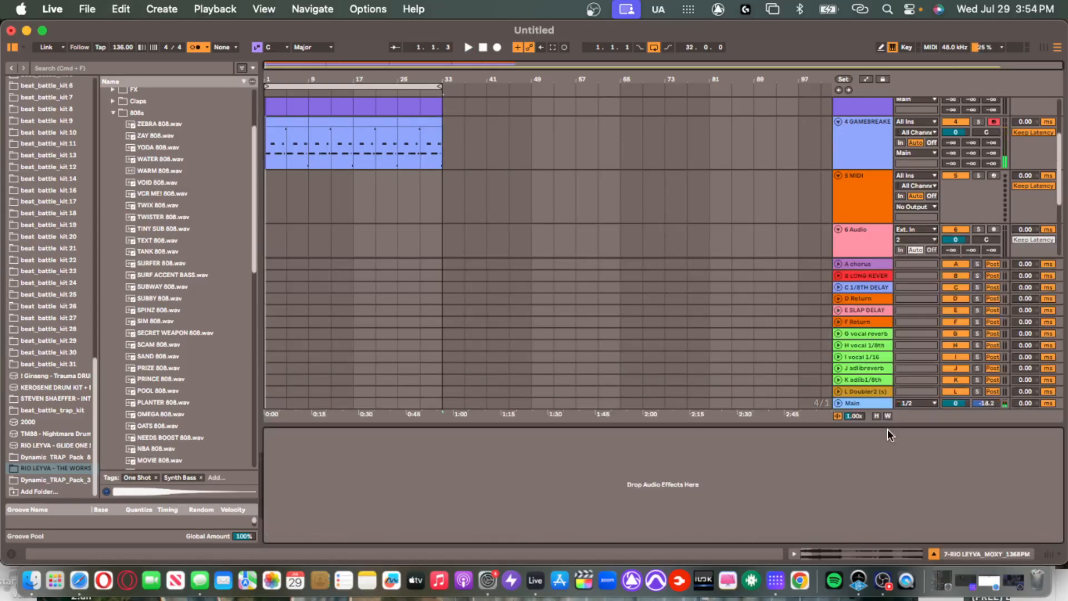
drag(888, 427, 859, 573)
click(315, 230)
click(344, 233)
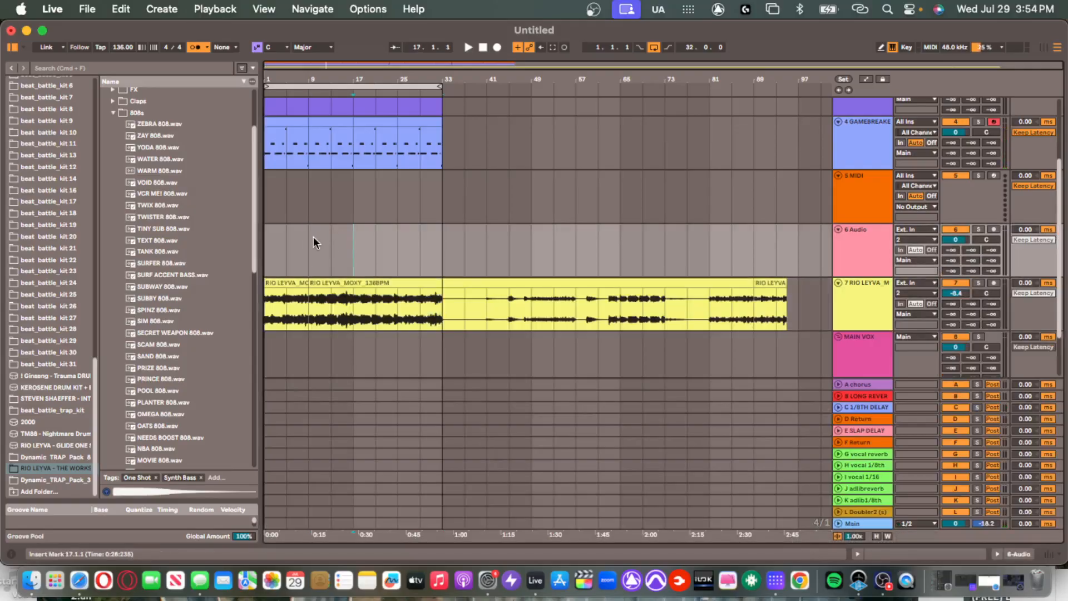
key(super+t)
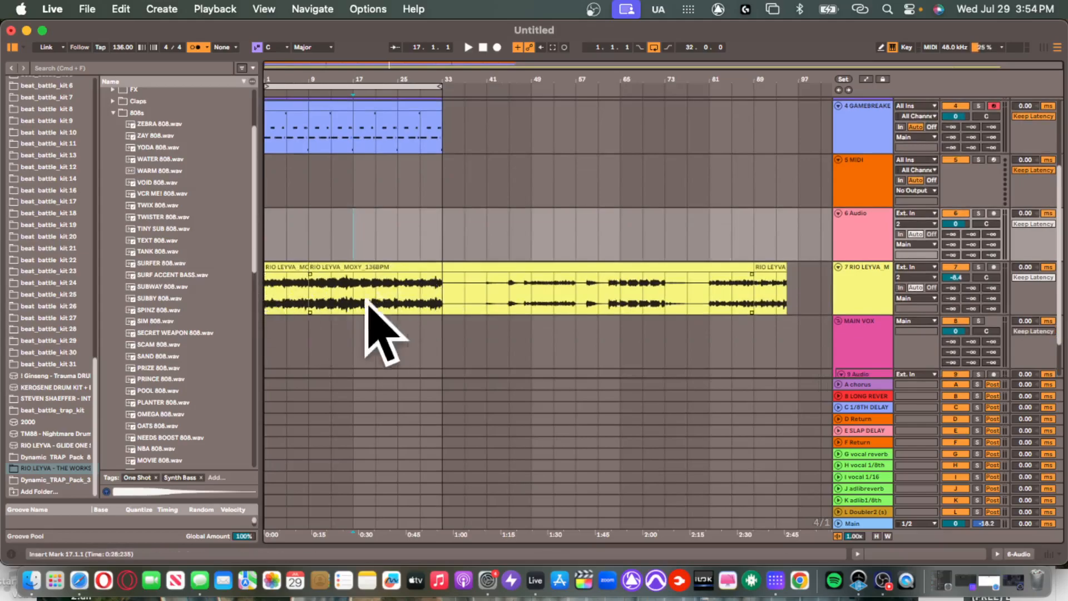
Split the yellow loop clip on track 7 at bars 33, 17 and 25.
click(441, 292)
key(super+e)
click(393, 259)
click(348, 293)
key(super+e)
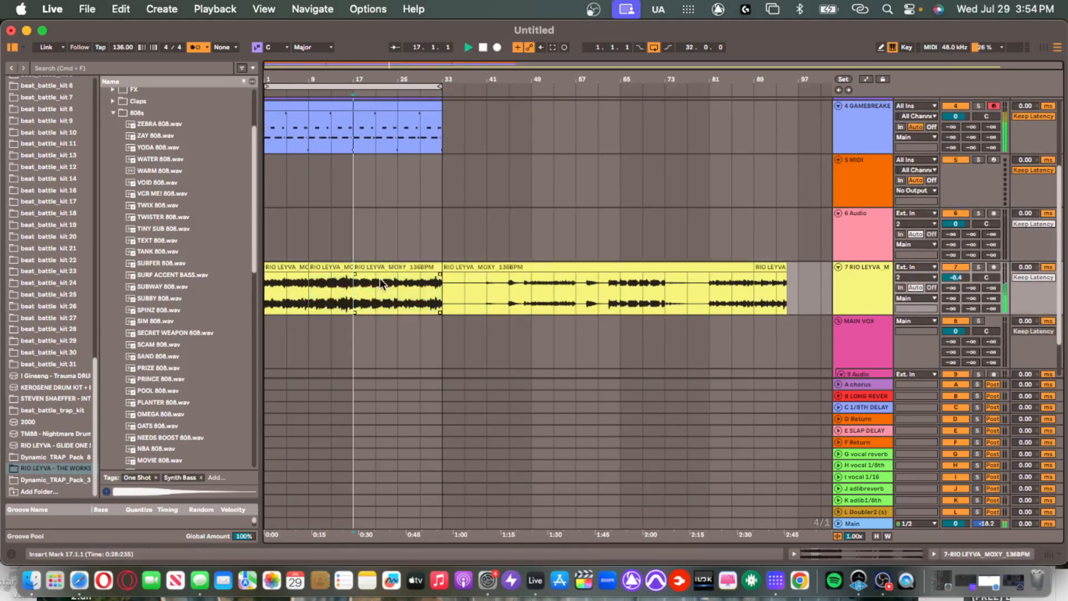
click(396, 285)
key(super+e)
click(324, 266)
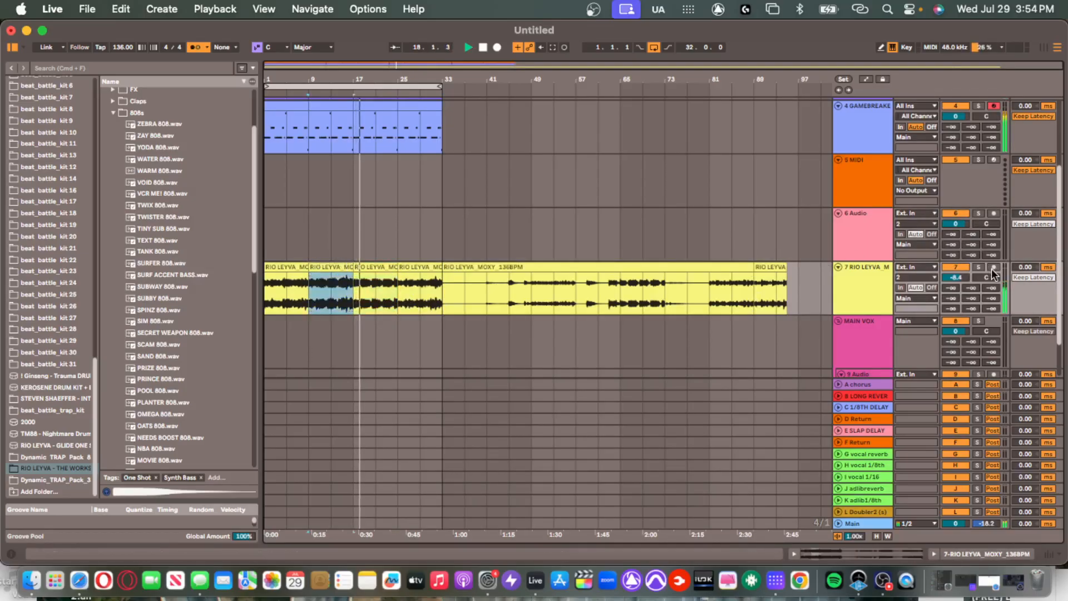
Split out a one-beat slice of the yellow clip at 21.2.
double_click(871, 293)
scroll(875, 379, down, 2)
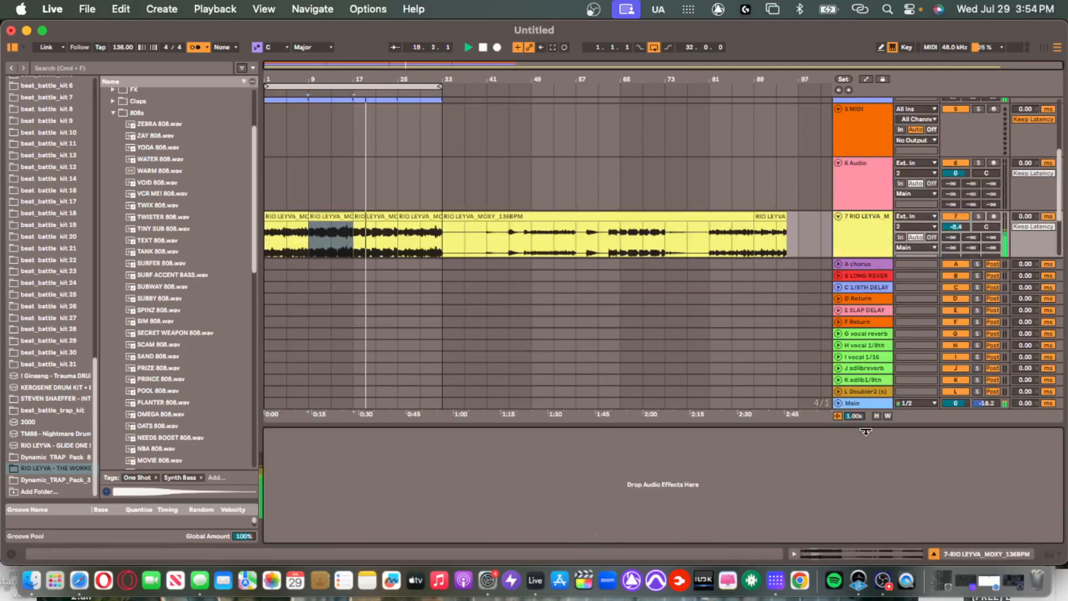
drag(866, 427, 862, 495)
scroll(341, 275, up, 5)
scroll(443, 224, up, 4)
scroll(540, 230, up, 2)
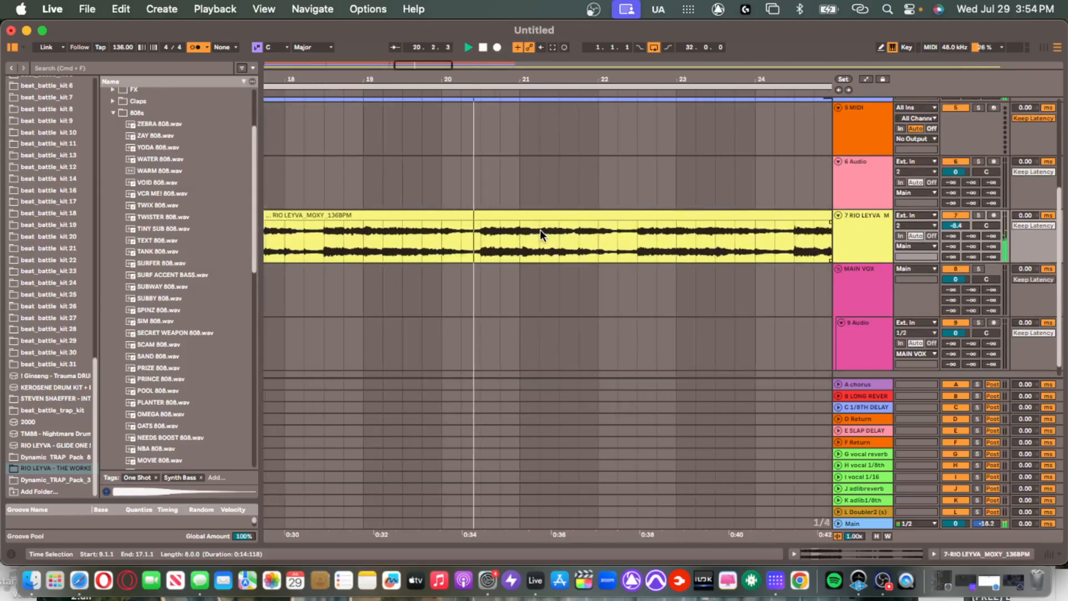
drag(538, 232, 547, 228)
key(super+e)
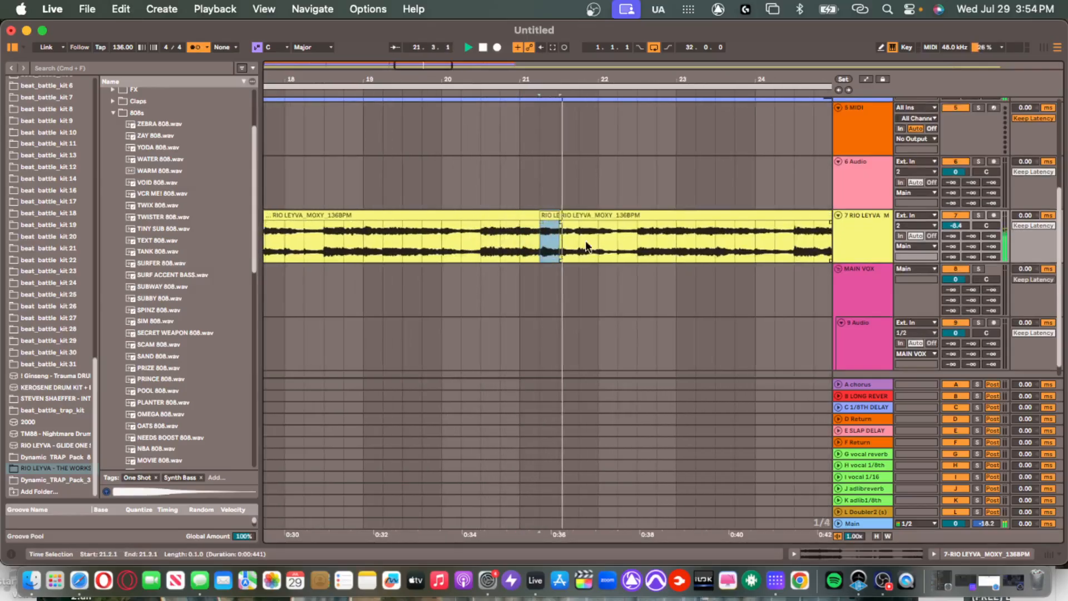
Stutter eighth-note slices of the loop with Cmd+D at bars 23 and 25.
click(675, 229)
scroll(679, 228, up, 3)
drag(682, 229, 695, 221)
key(super+d)
scroll(689, 249, right, 8)
drag(590, 232, 601, 227)
key(super+d)
key(super+d)
key(super+d)
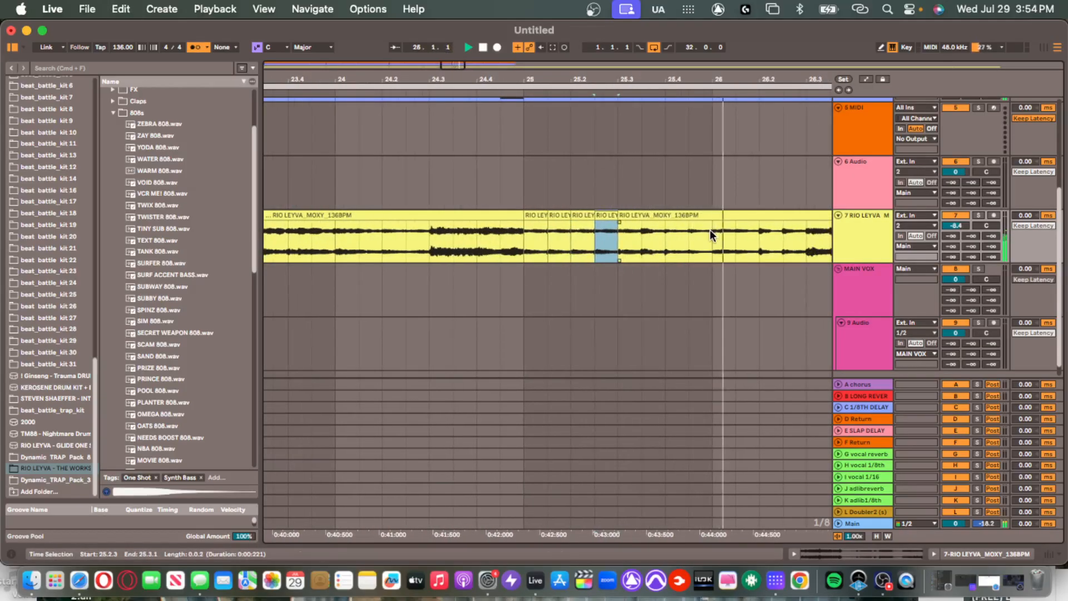
Paste and repeat eighth-note stutter slices at bars 27 and 29.
click(776, 232)
key(super+v)
key(super+d)
key(super+d)
key(super+d)
scroll(745, 238, right, 6)
click(695, 237)
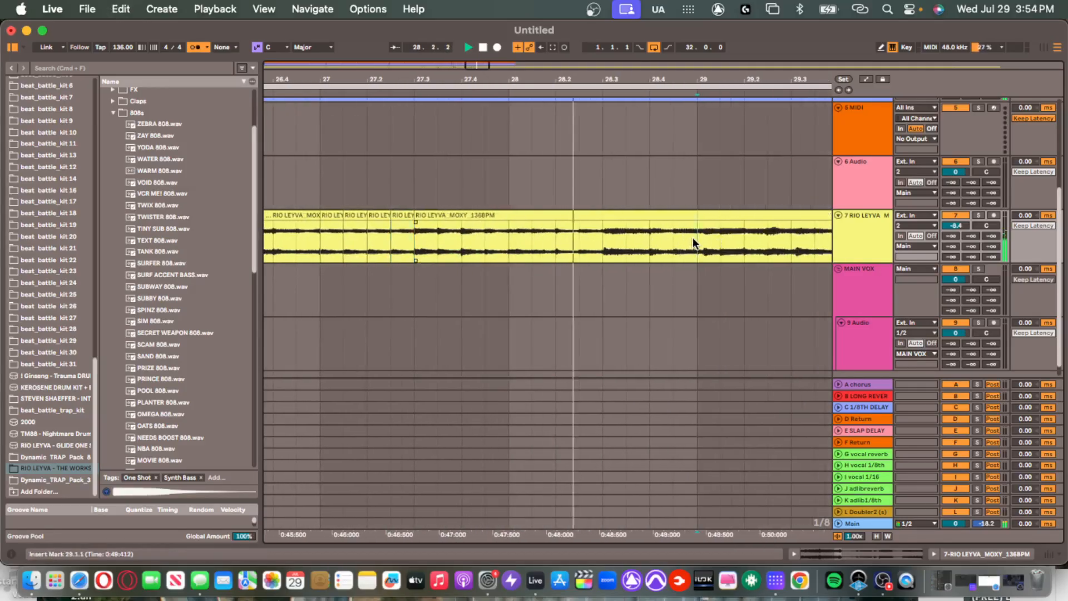
key(super+v)
scroll(695, 235, right, 5)
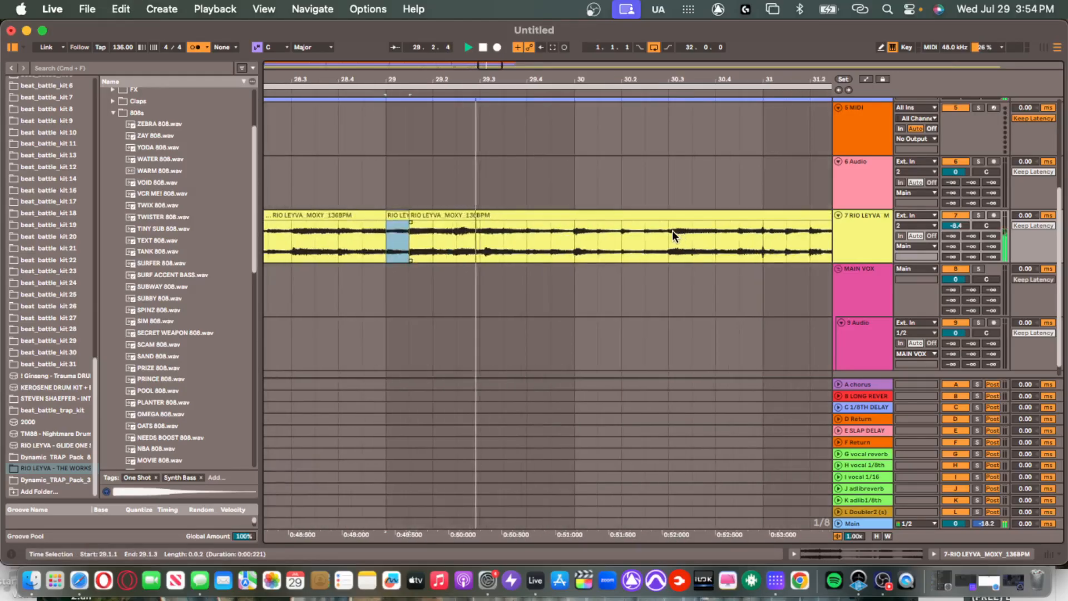
key(super+d)
key(super+d)
key(super+d)
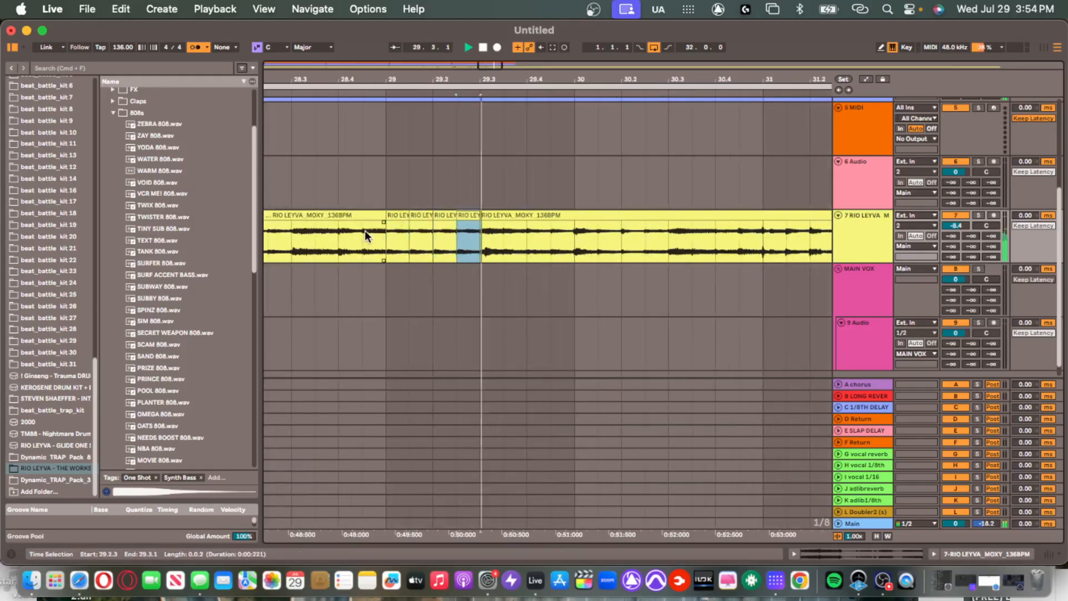
Paste and repeat the slice at bar 31, then cut the extra last slice.
click(364, 230)
click(474, 216)
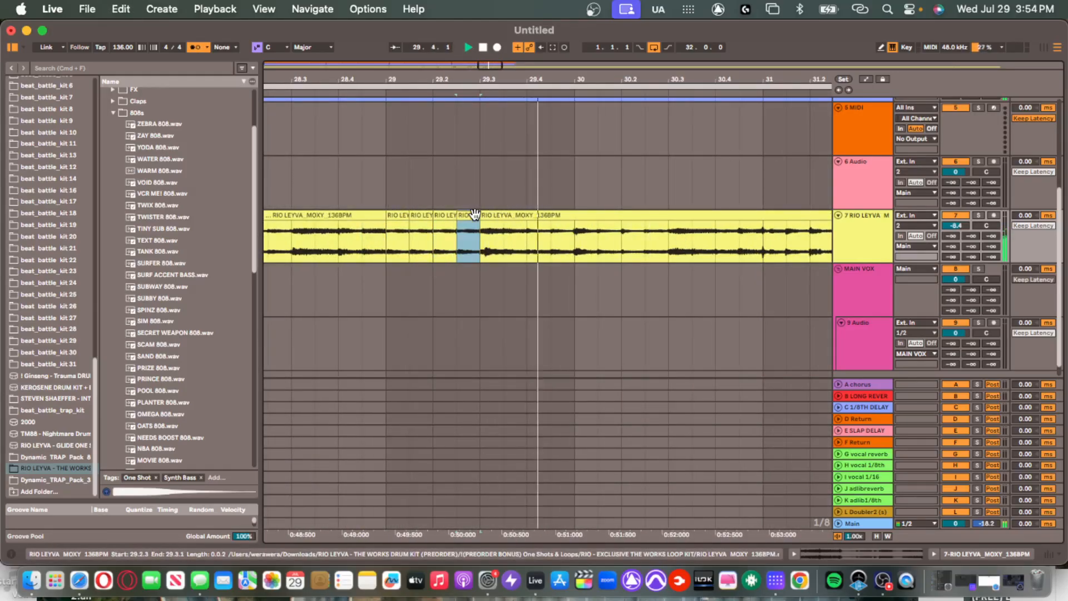
scroll(603, 234, right, 2)
click(687, 230)
key(super+v)
key(super+d)
key(super+d)
click(749, 215)
key(super+x)
Paste a slice at 31.2.3 and play from 30.4.1 to hear the stutters.
click(660, 233)
click(771, 217)
key(super+v)
click(656, 232)
key(space)
key(space)
Delete the loop beyond bar 33 and select bars 29–33 on track 6.
scroll(695, 236, right, 6)
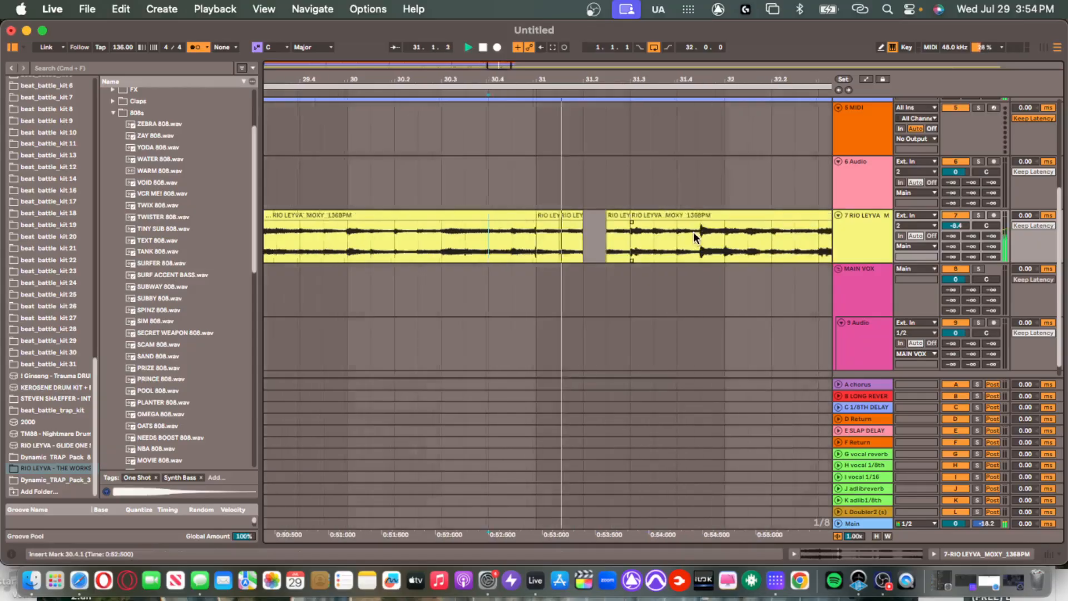
click(771, 216)
key(Delete)
scroll(690, 216, down, 4)
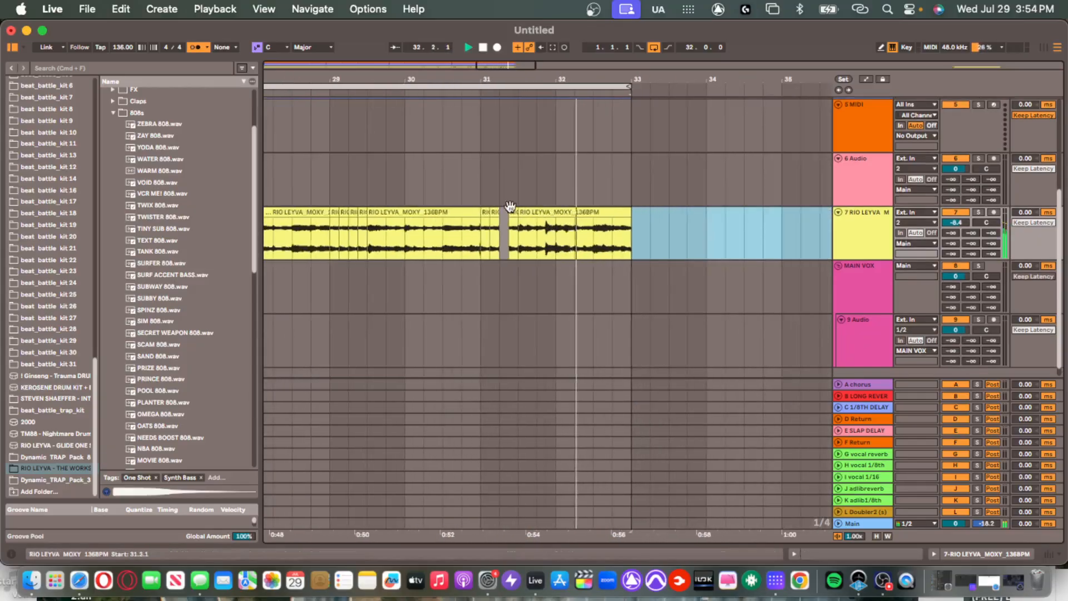
scroll(442, 193, down, 2)
scroll(376, 174, down, 2)
drag(376, 174, 528, 172)
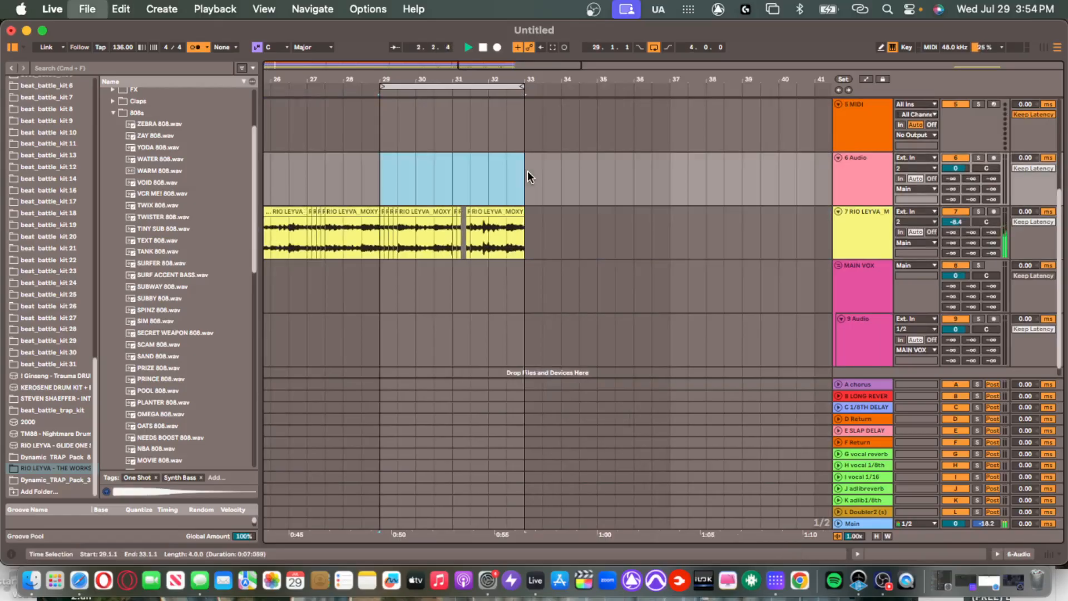
Dismiss the Save dialog without saving the set.
key(super+s)
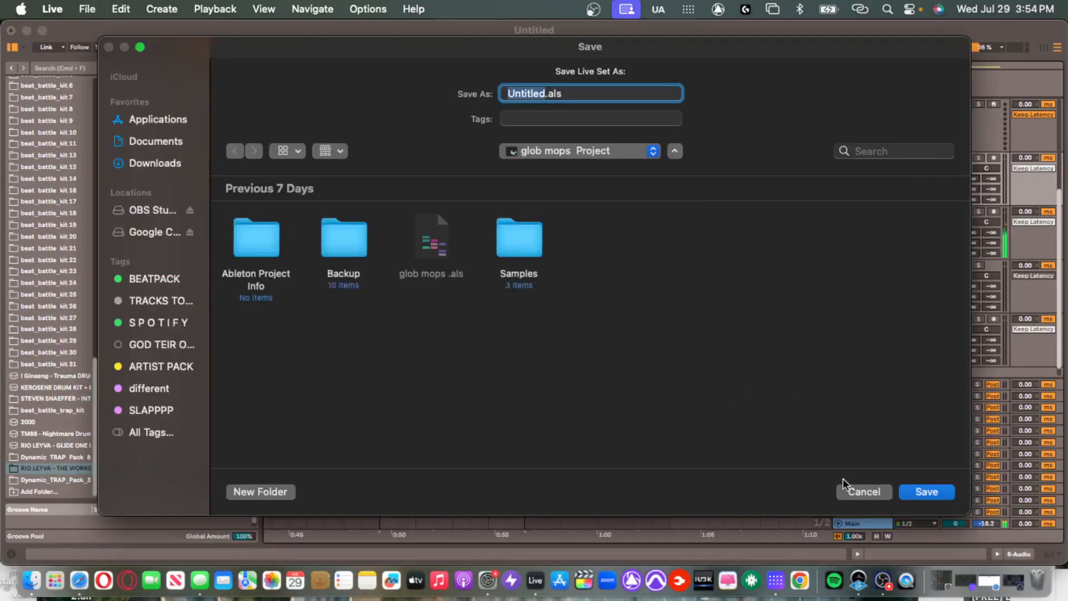
key(Escape)
scroll(391, 206, up, 4)
Load Smoke Mono onto MIDI track 5 and shrink its plugin window.
click(372, 327)
scroll(362, 327, down, 3)
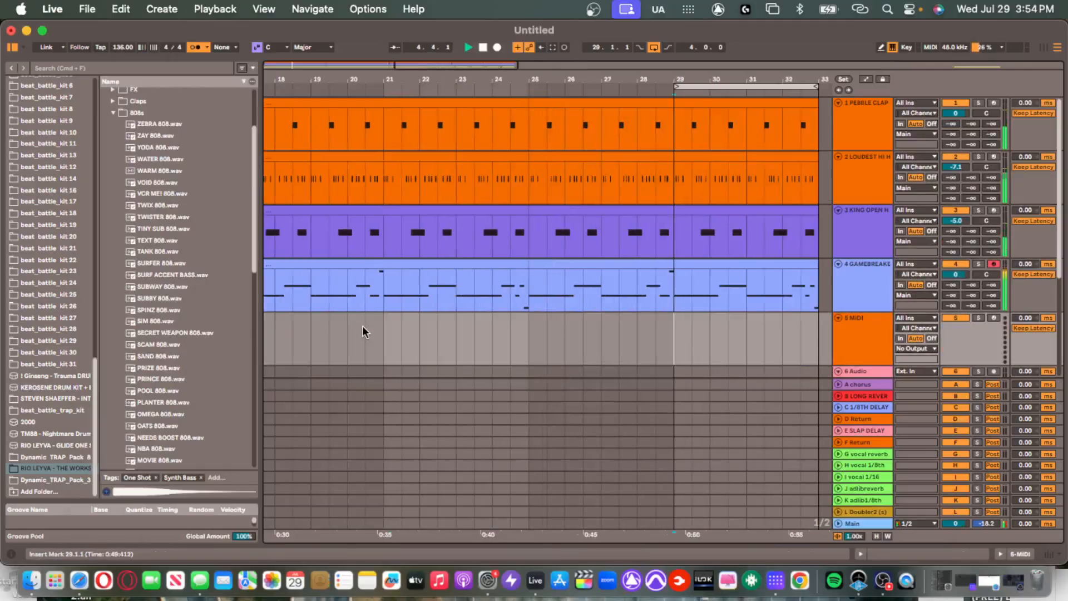
scroll(562, 321, down, 2)
scroll(562, 316, down, 2)
scroll(715, 257, down, 2)
click(846, 291)
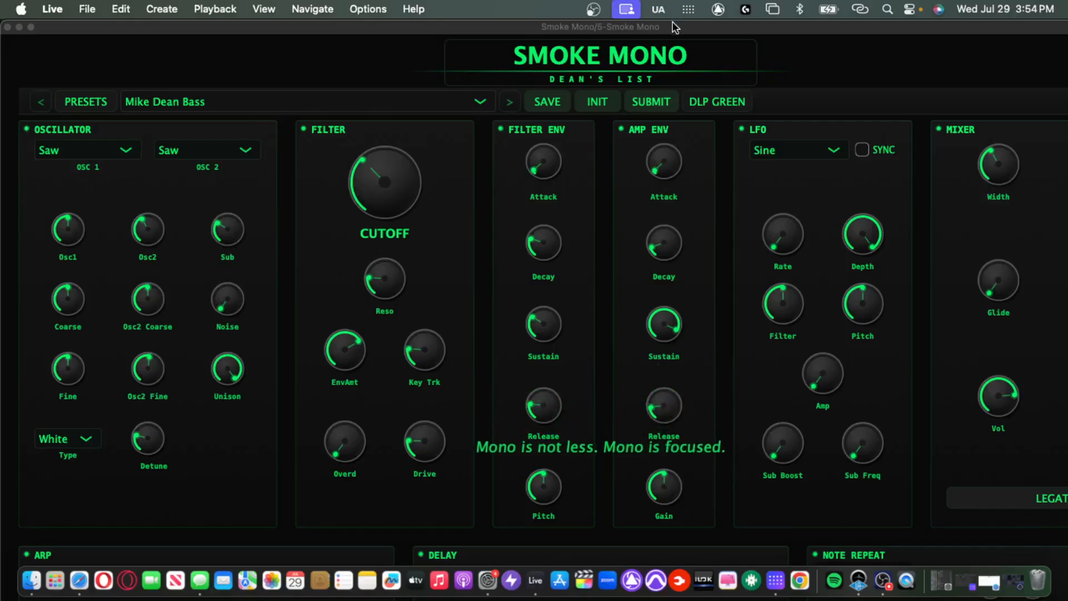
double_click(675, 27)
mouse_move(926, 174)
mouse_down()
mouse_move(807, 205)
mouse_move(782, 247)
mouse_move(934, 156)
mouse_up()
scroll(945, 220, down, 5)
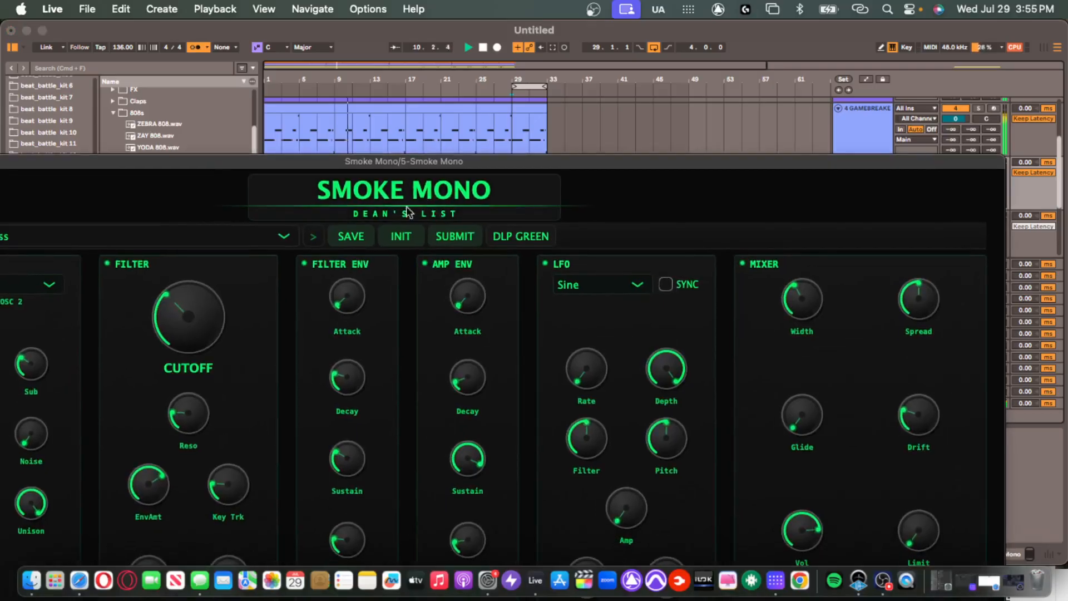
Load Saw Lead in Smoke Mono, then step through Screamer and Square Lead to Bright Lead.
click(315, 237)
drag(322, 164, 499, 141)
click(386, 213)
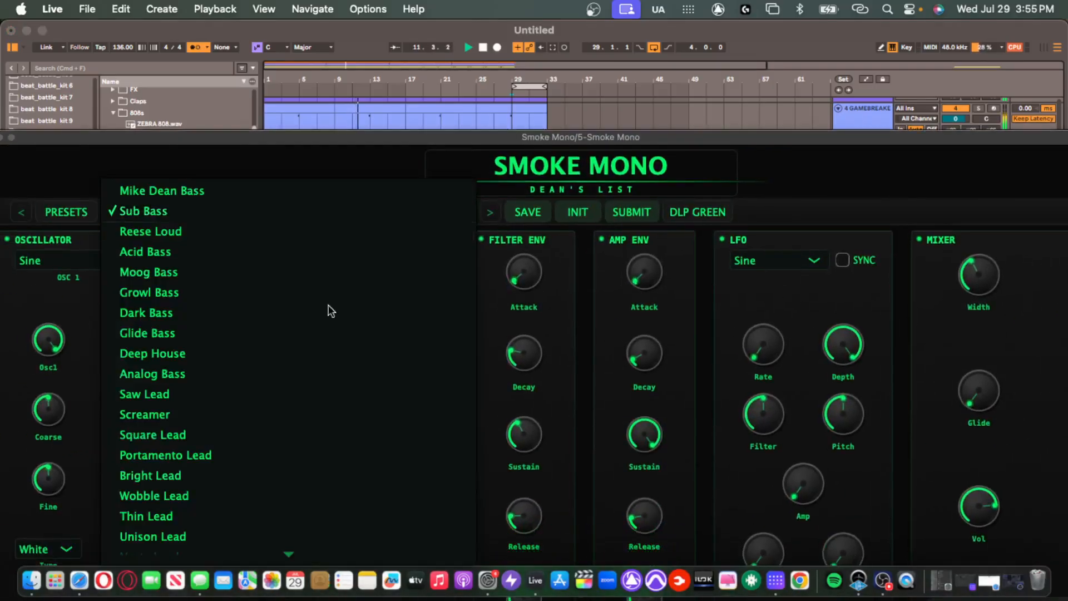
click(303, 398)
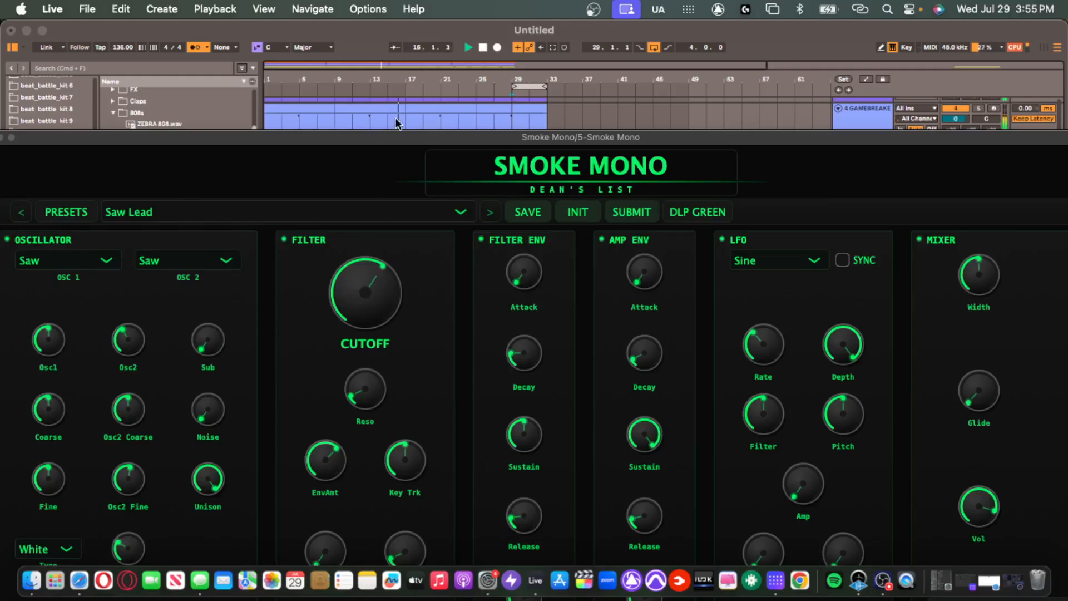
click(486, 212)
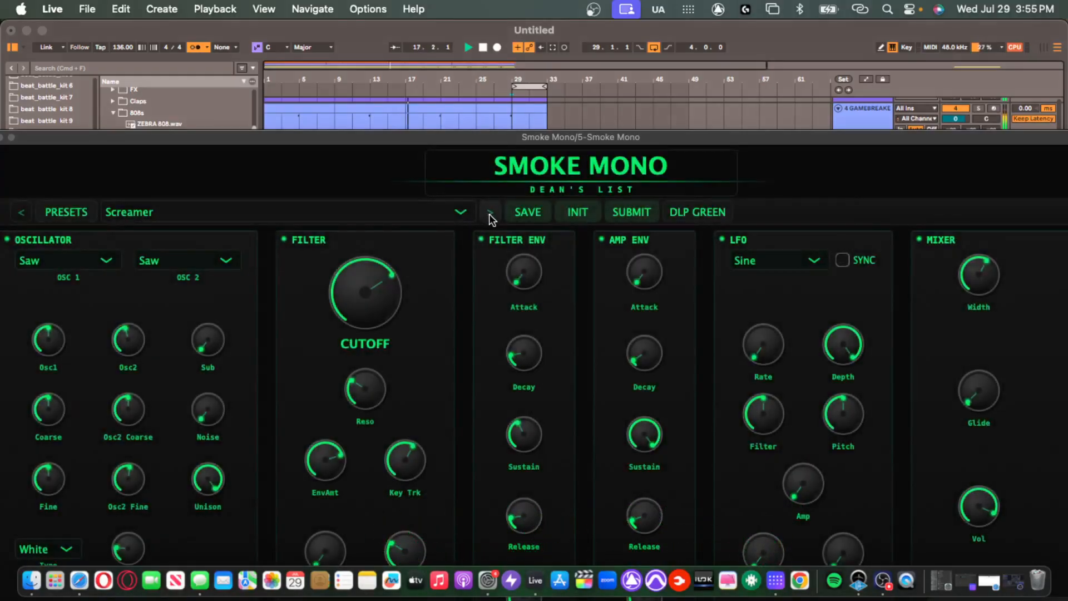
click(489, 212)
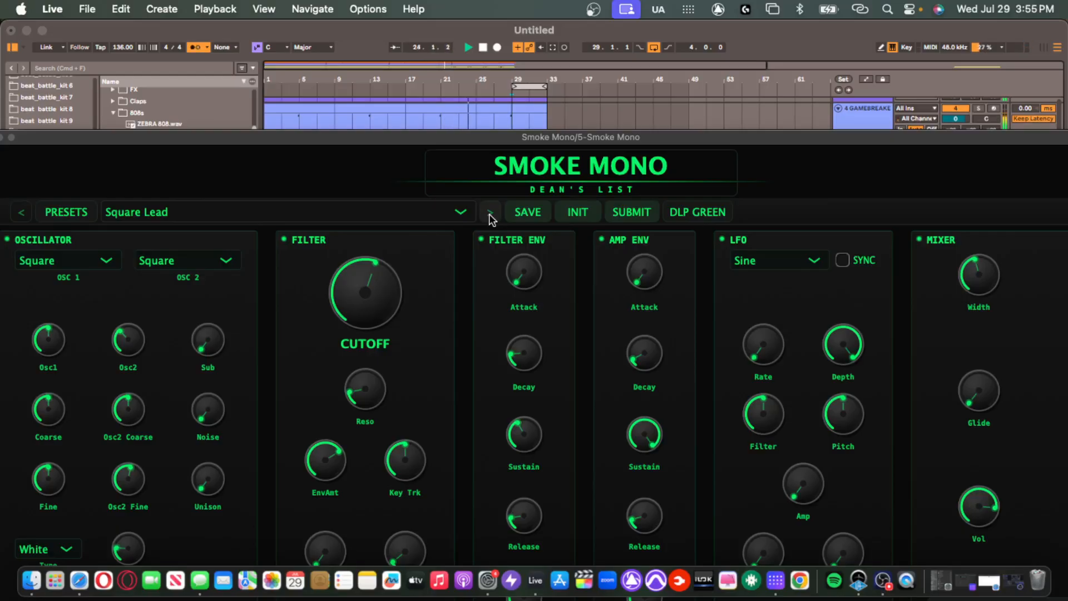
click(492, 214)
click(493, 214)
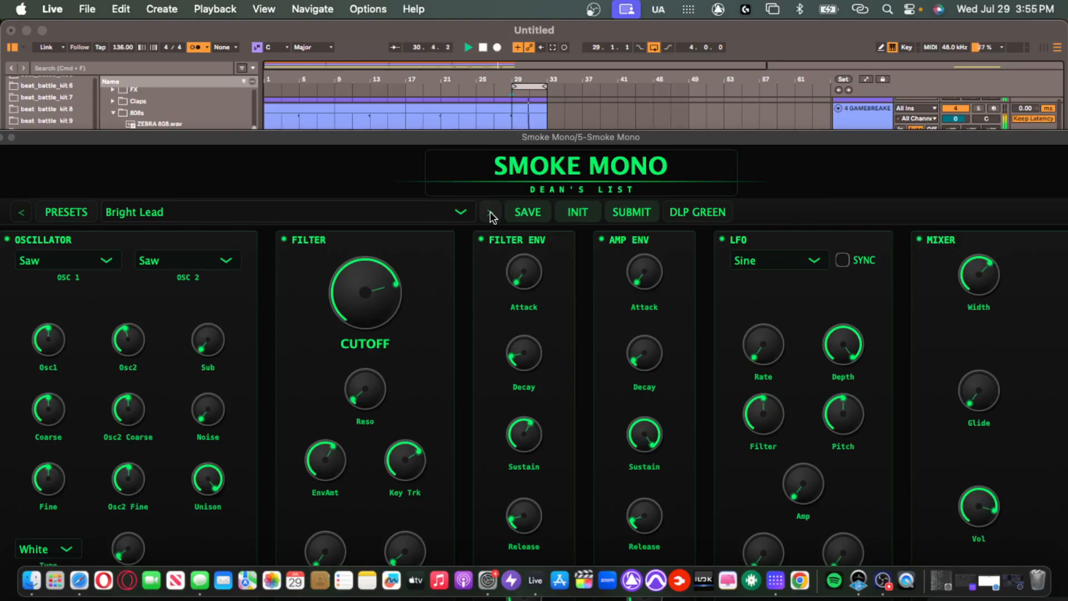
Lower the Smoke Mono track volume to -20.3 and start playback.
drag(588, 139, 603, 272)
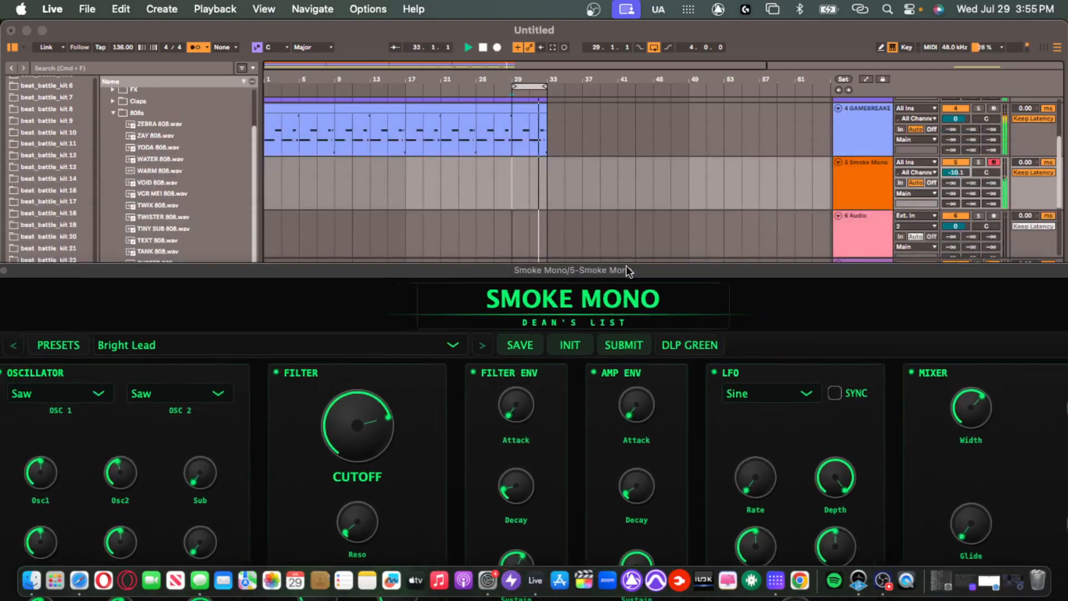
drag(968, 175, 968, 189)
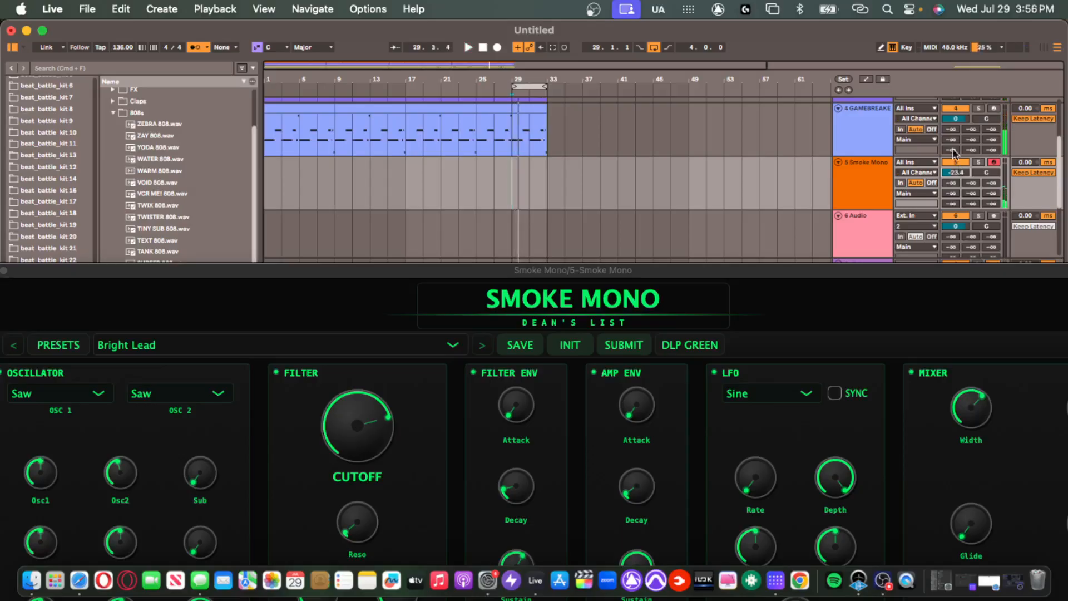
key(space)
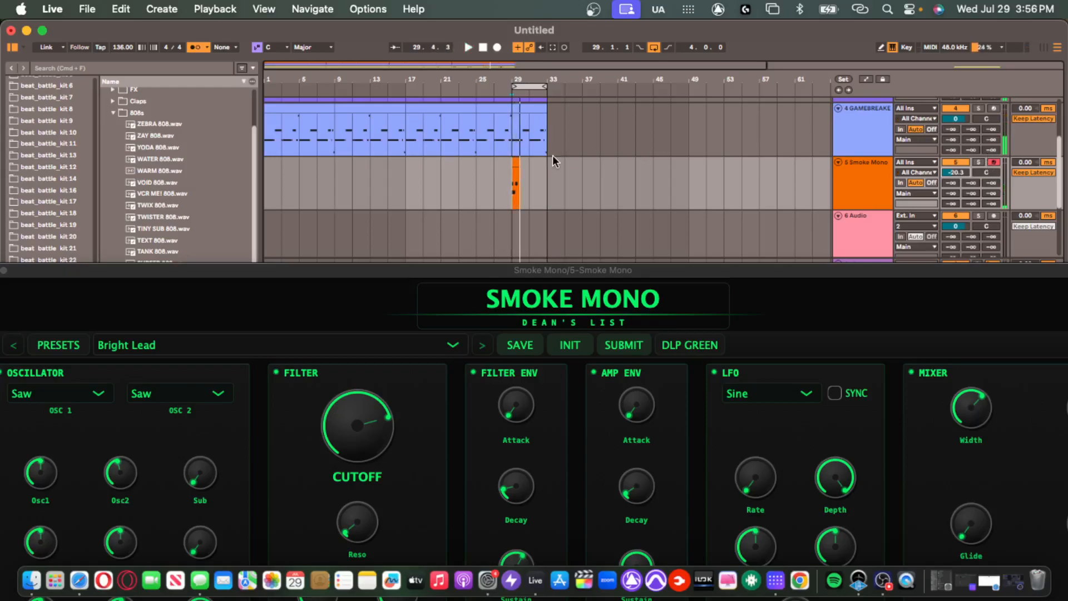
Capture a melody clip at bar 29 on track 5, close Smoke Mono, and Alt-drag-copy the clip.
scroll(529, 167, up, 3)
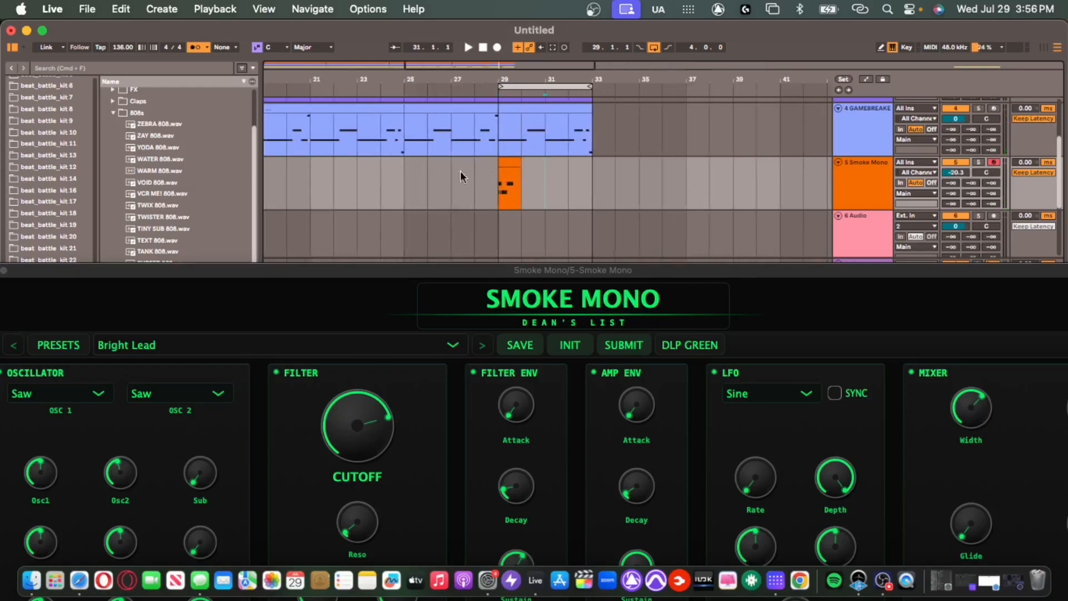
drag(478, 183, 666, 218)
right_click(667, 218)
drag(572, 271, 600, 27)
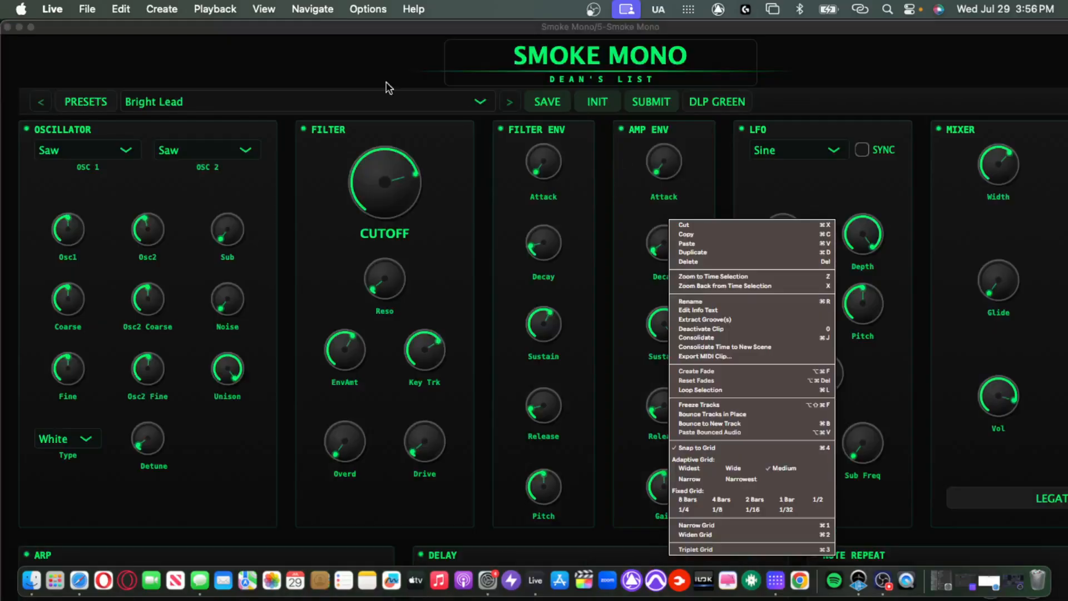
click(8, 26)
click(528, 179)
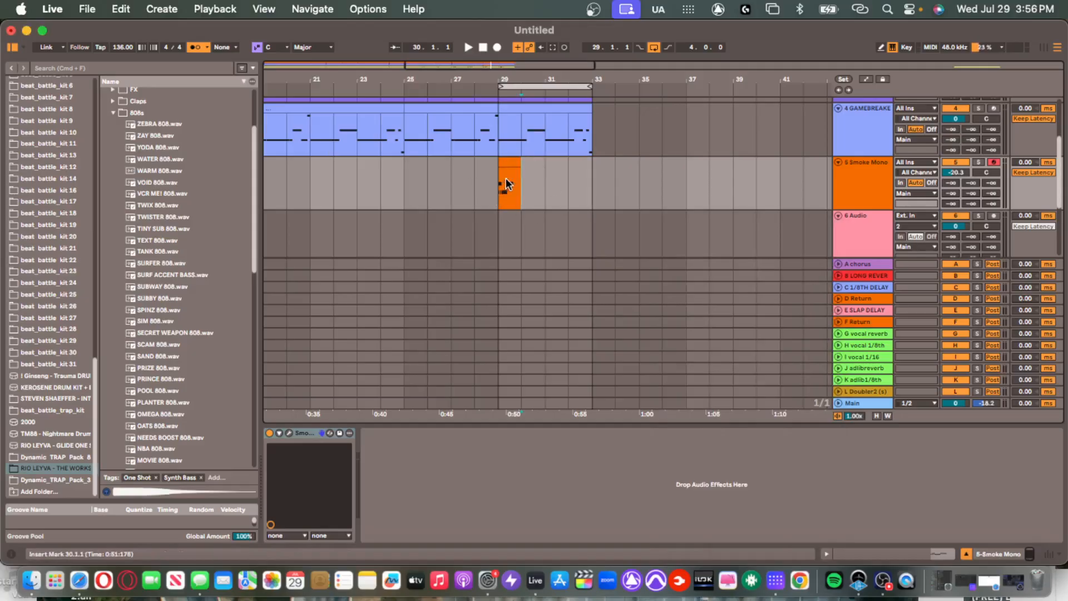
mouse_move(509, 168)
mouse_down()
mouse_move(509, 177)
mouse_move(575, 174)
mouse_move(580, 165)
mouse_move(502, 167)
mouse_up()
Play from bar 27, open the melody clip's notes, and move the clip to bar 28.
click(453, 177)
key(space)
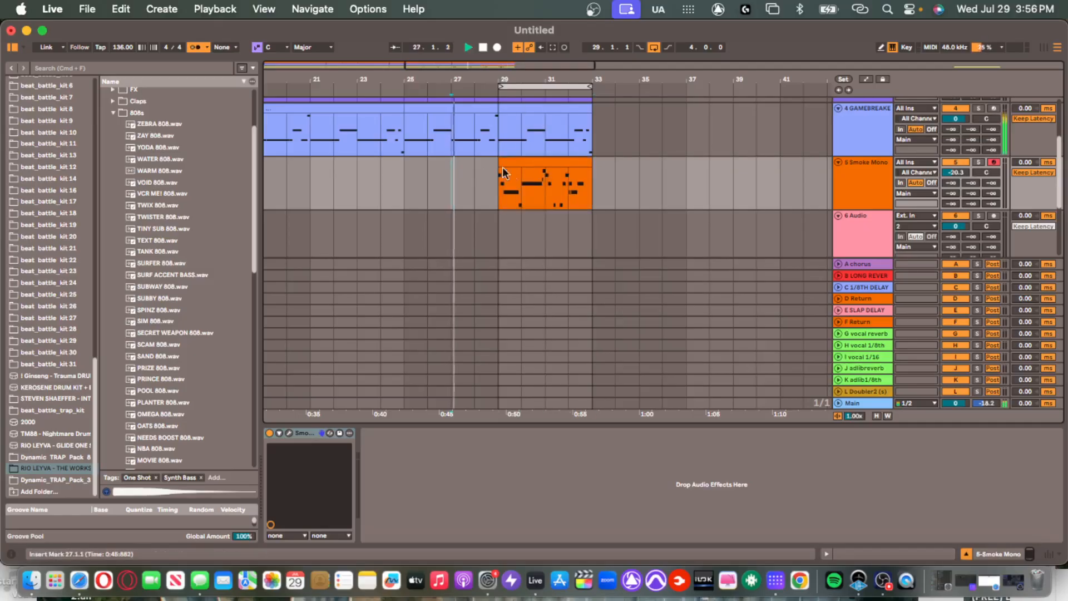
double_click(522, 166)
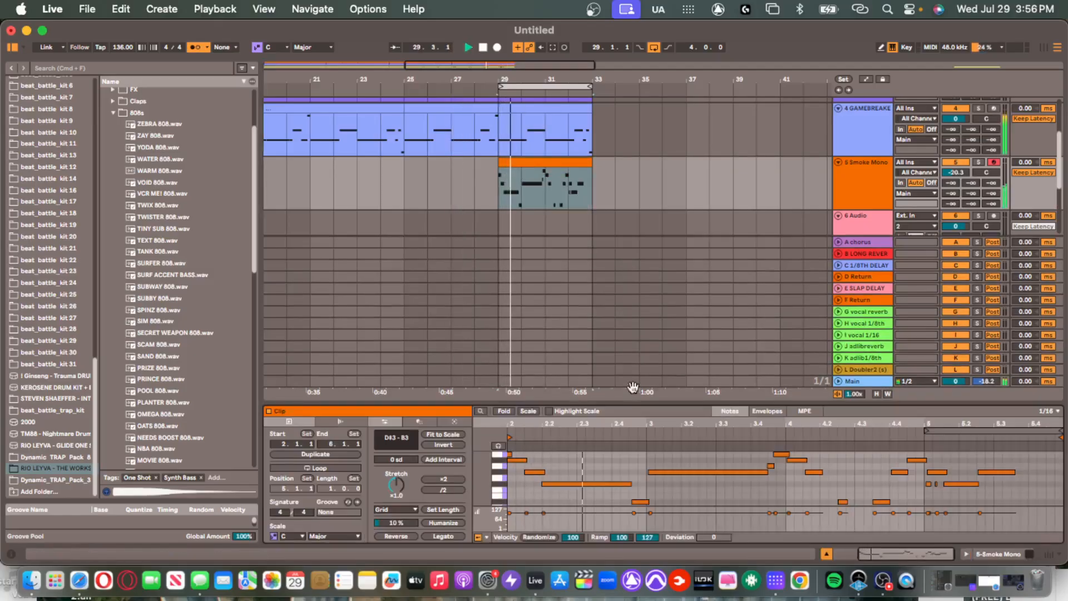
scroll(510, 170, up, 5)
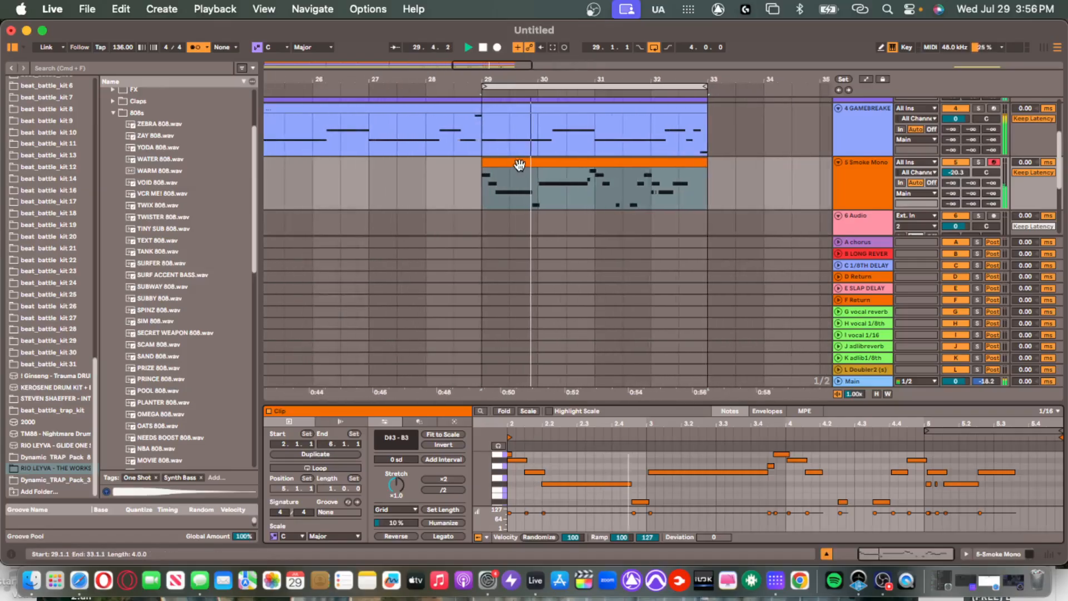
scroll(534, 159, up, 3)
key(space)
drag(534, 160, 365, 167)
Undo an accidental deletion in the GAMEBREAKER clip at bar 28.
click(390, 170)
key(space)
key(Delete)
key(Delete)
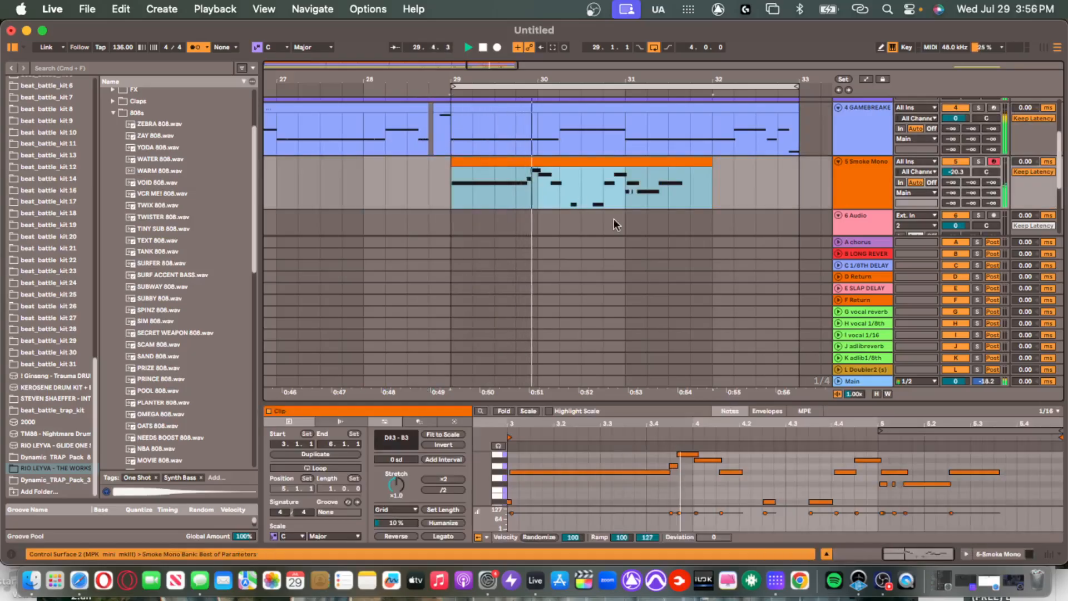
click(579, 165)
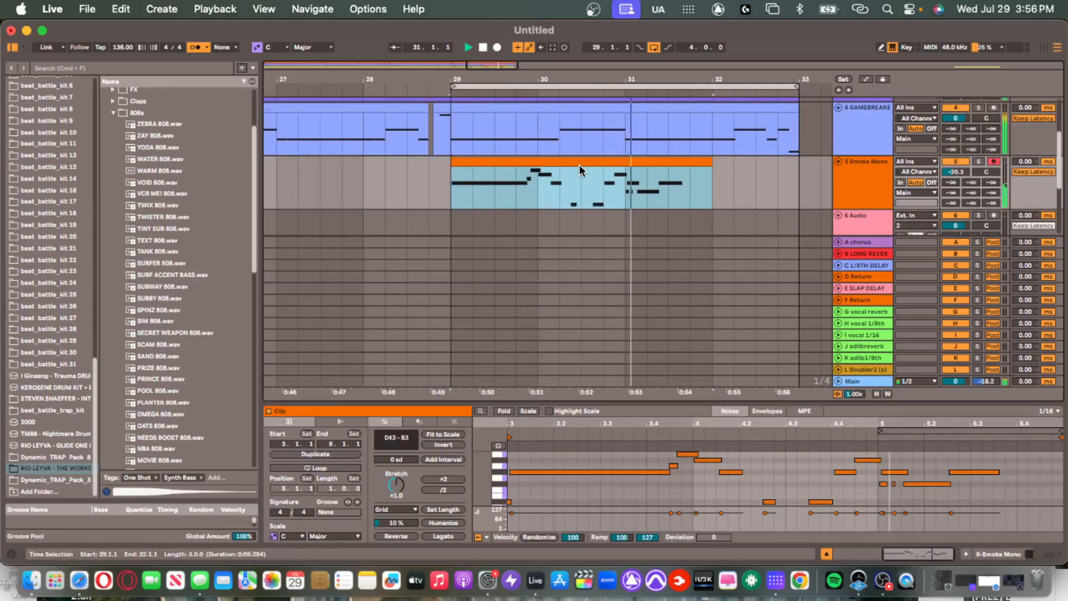
key(super+z)
key(space)
Shift the Smoke Mono clip right, extend its start to bar 30, and nudge it to 29.4.
drag(574, 162, 763, 161)
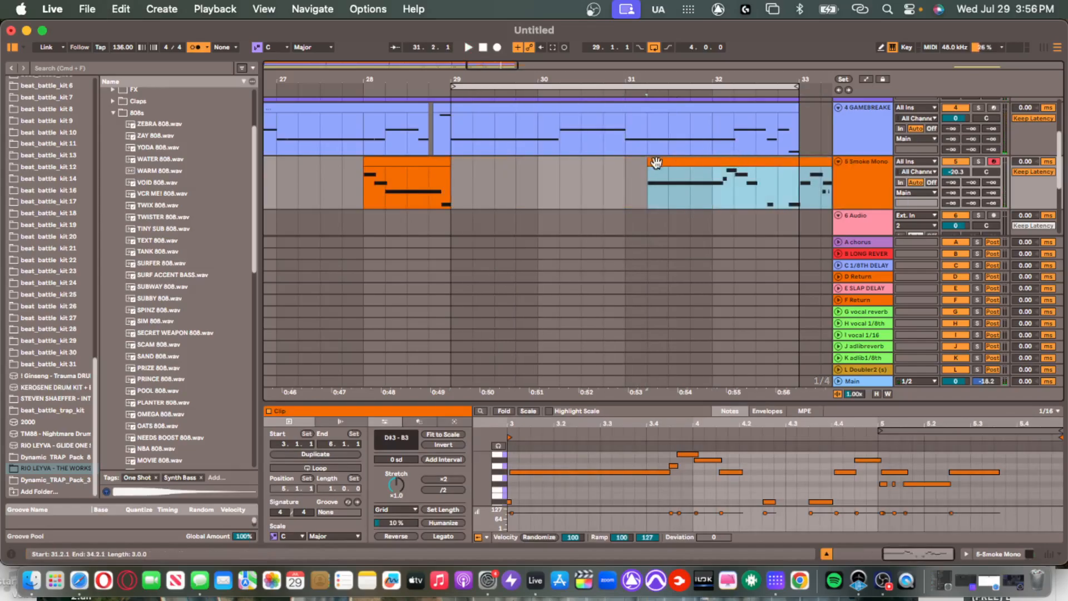
drag(637, 160, 538, 161)
key(space)
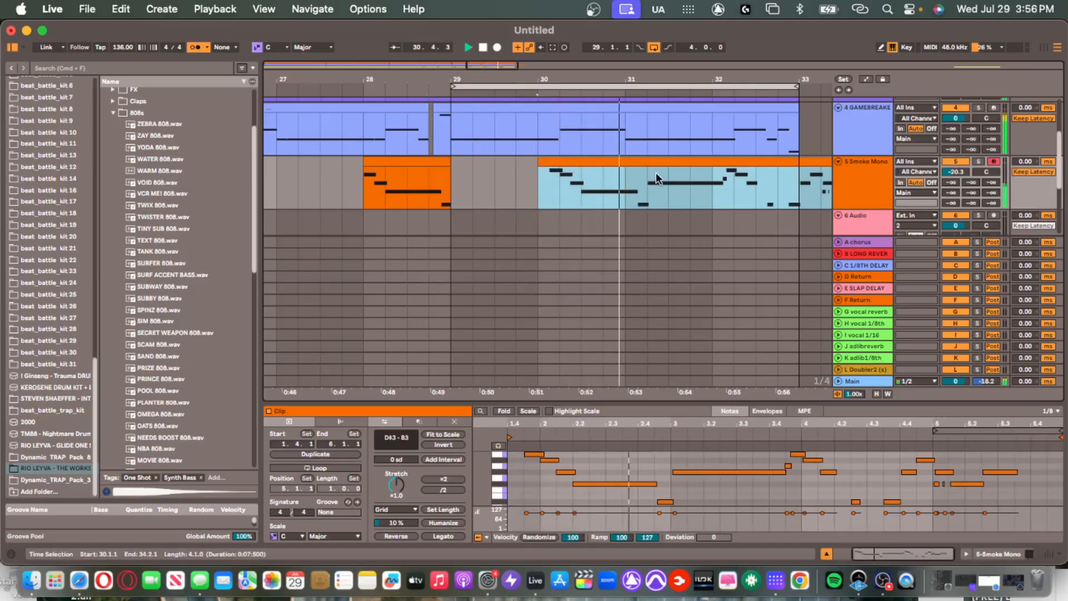
drag(634, 163, 621, 169)
click(566, 183)
key(space)
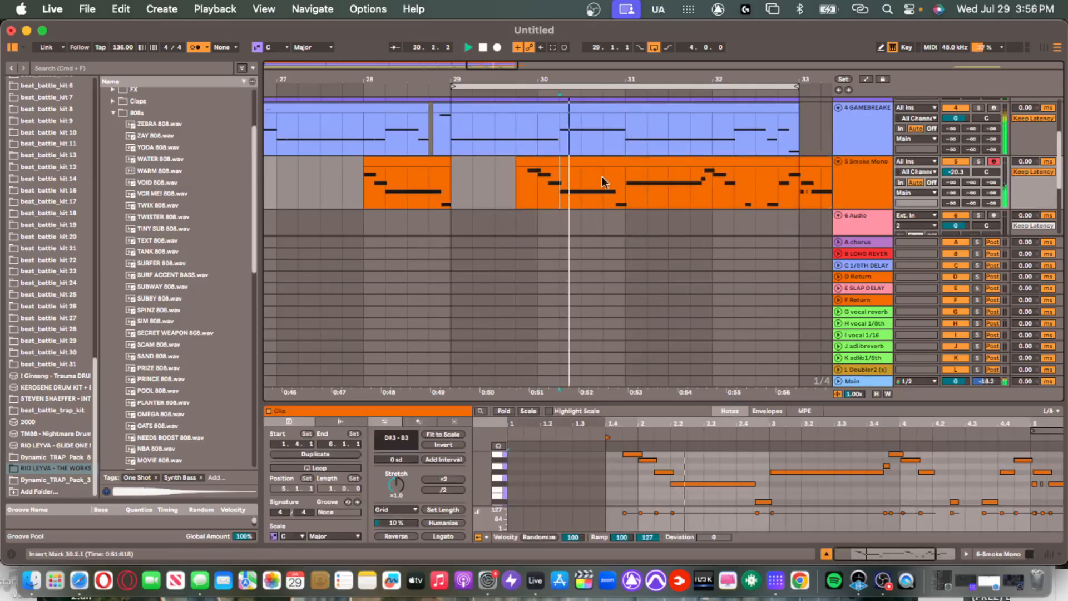
Delete the bars 28–29 section, then undo to restore the clip's start.
click(425, 162)
key(Delete)
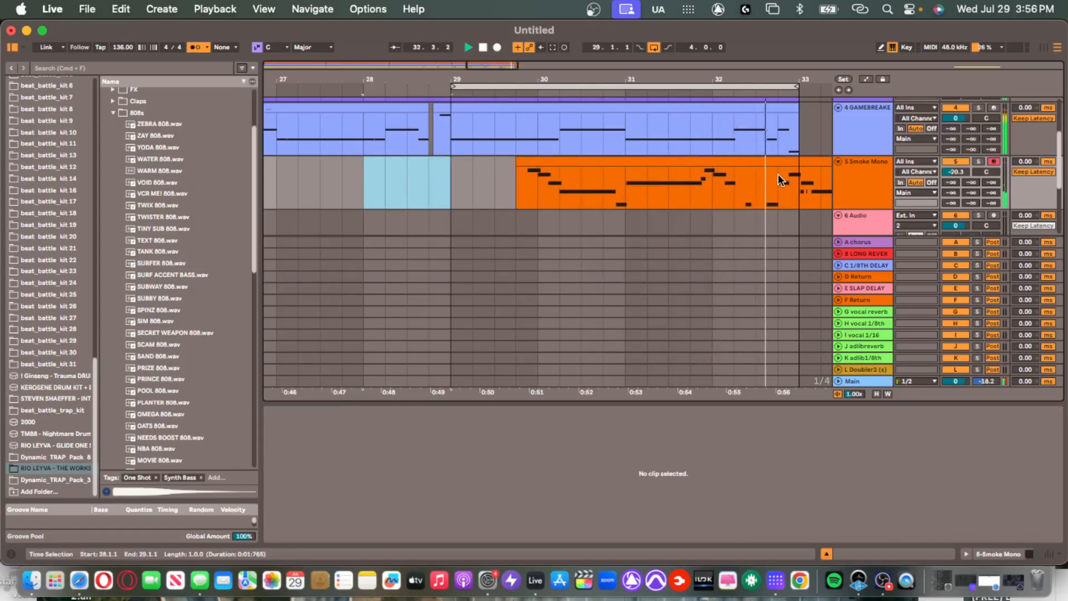
click(794, 174)
click(801, 163)
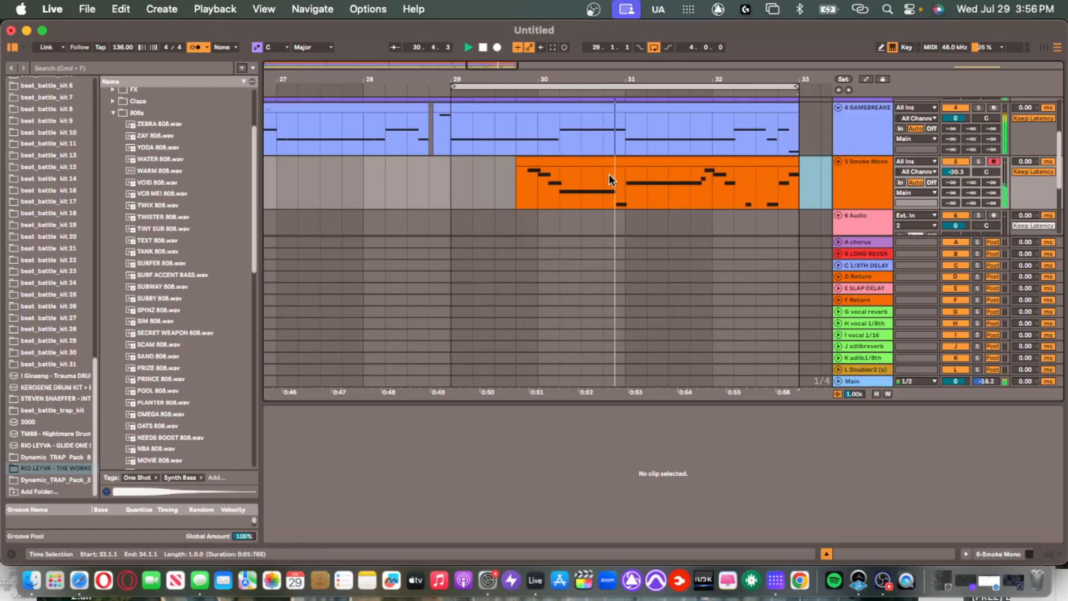
click(370, 186)
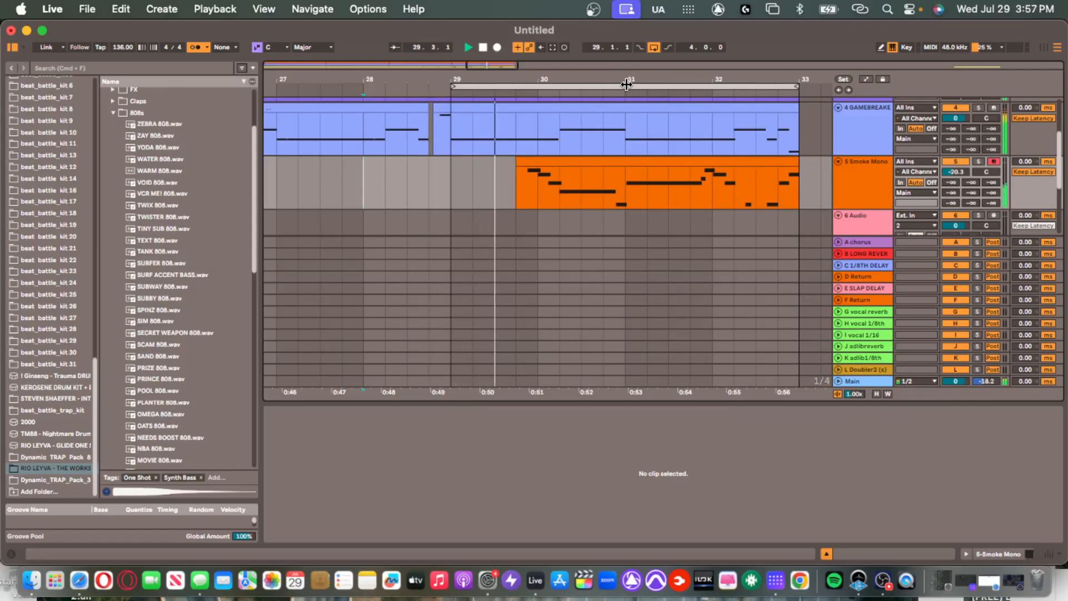
key(super+z)
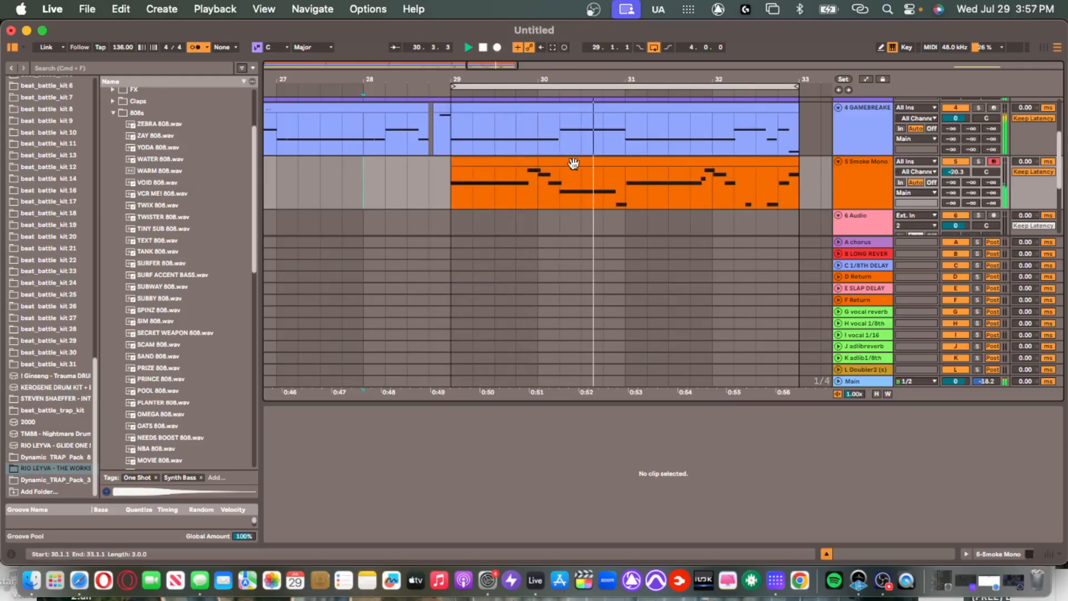
Split the clip at bar 30 and consolidate both halves with Cmd+J, then stop playback.
click(538, 173)
key(super+e)
shift+click(510, 160)
key(super+j)
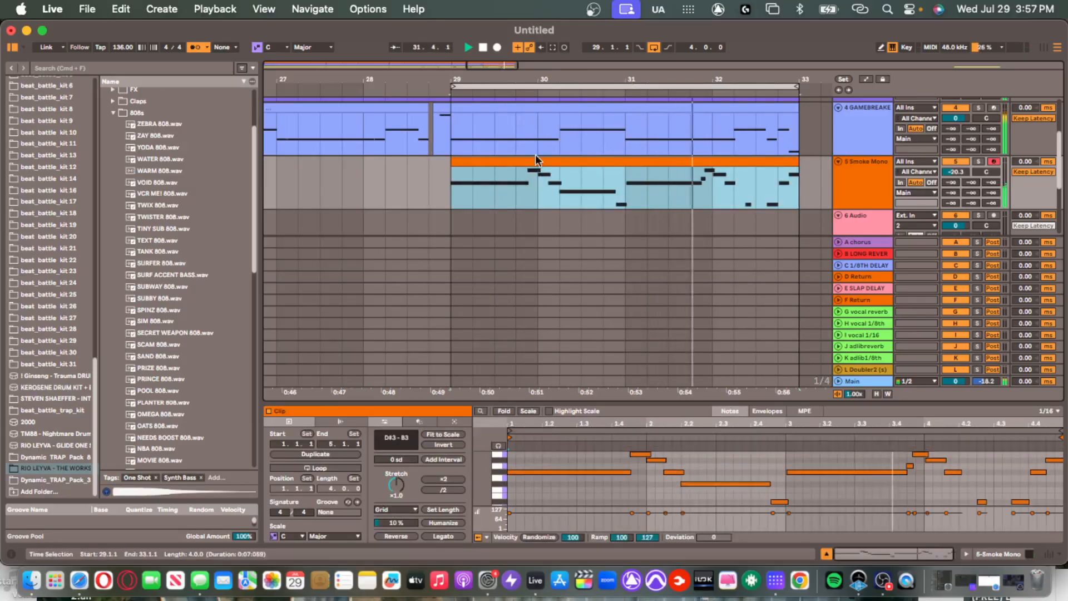
click(535, 155)
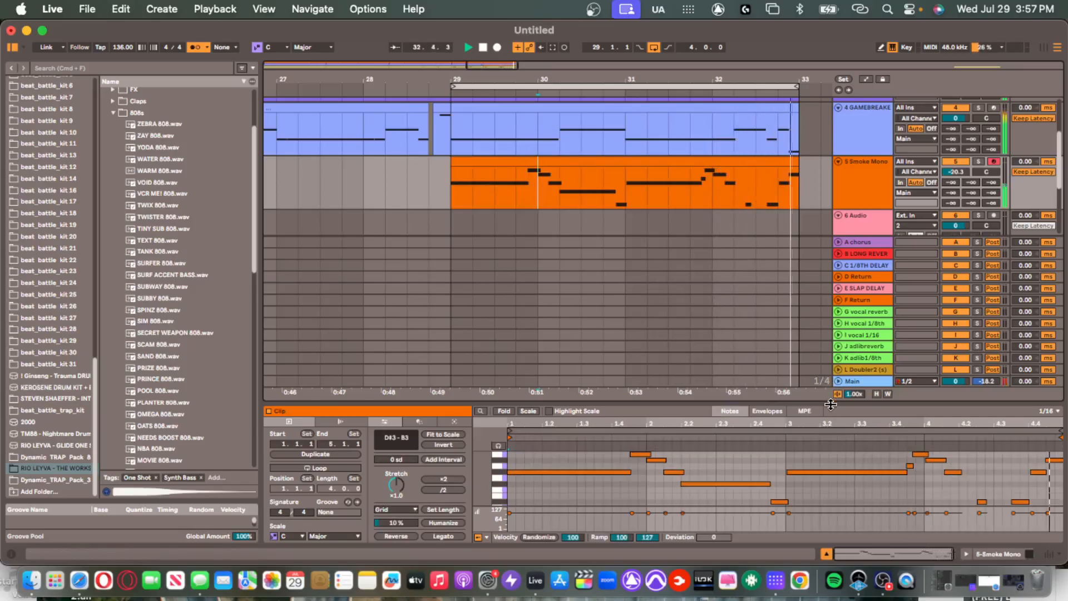
key(super+alt+l)
scroll(609, 202, down, 5)
click(641, 162)
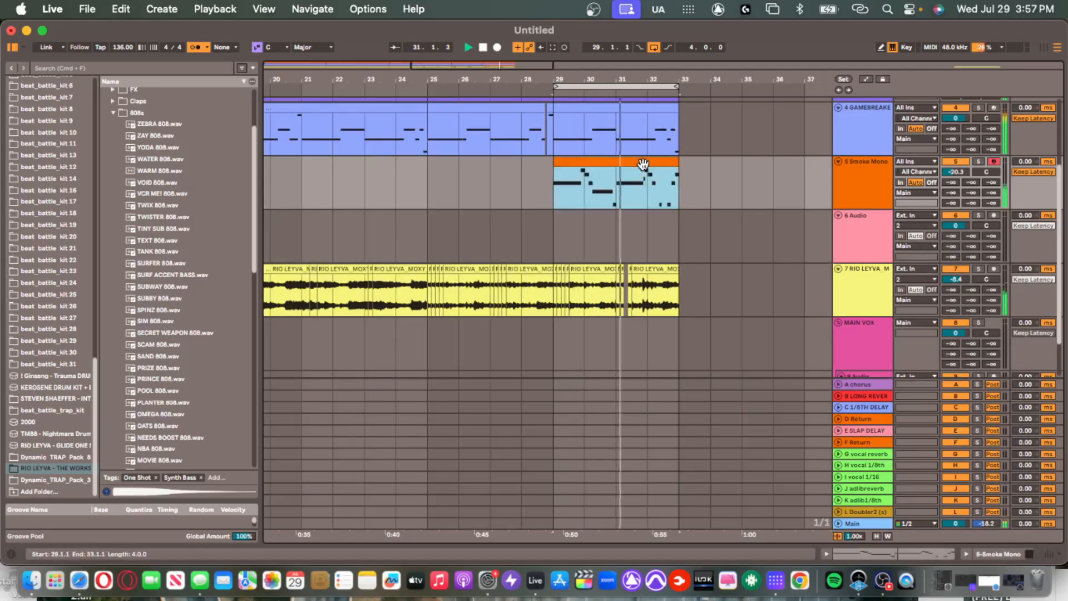
key(space)
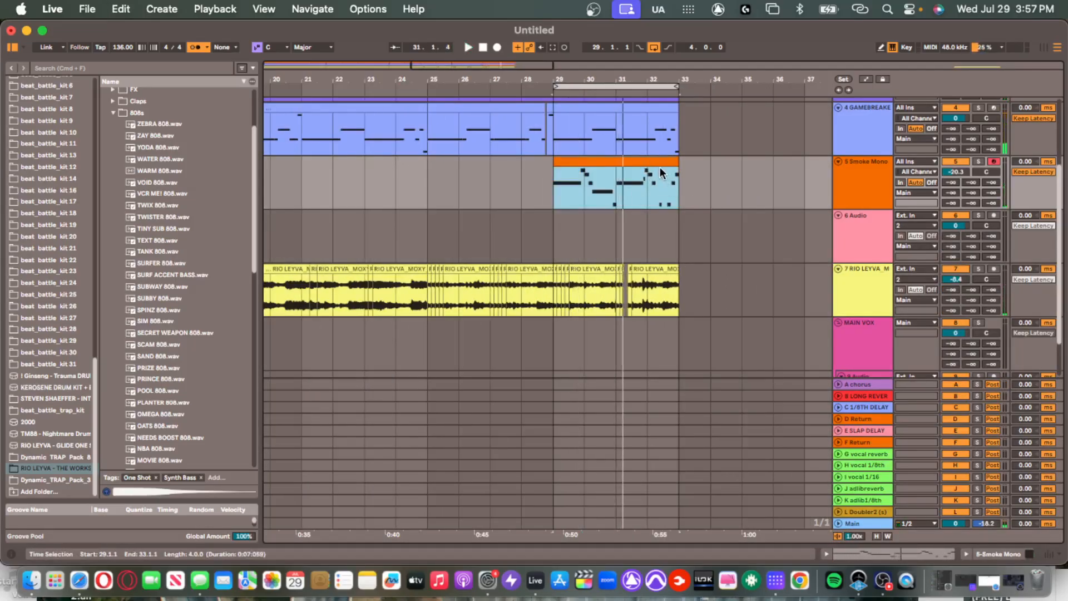
scroll(623, 189, down, 10)
Duplicate bars 1–33 across all tracks so the arrangement runs through bar 65.
drag(459, 229, 213, 250)
key(space)
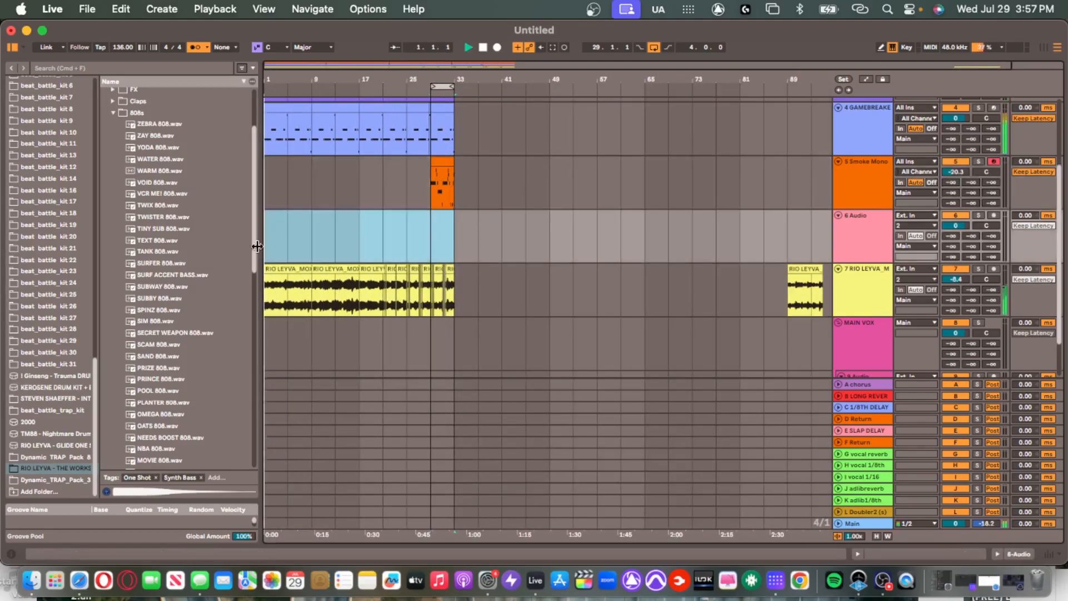
scroll(315, 194, up, 5)
click(290, 100)
scroll(412, 236, down, 8)
shift+click(455, 279)
key(super+d)
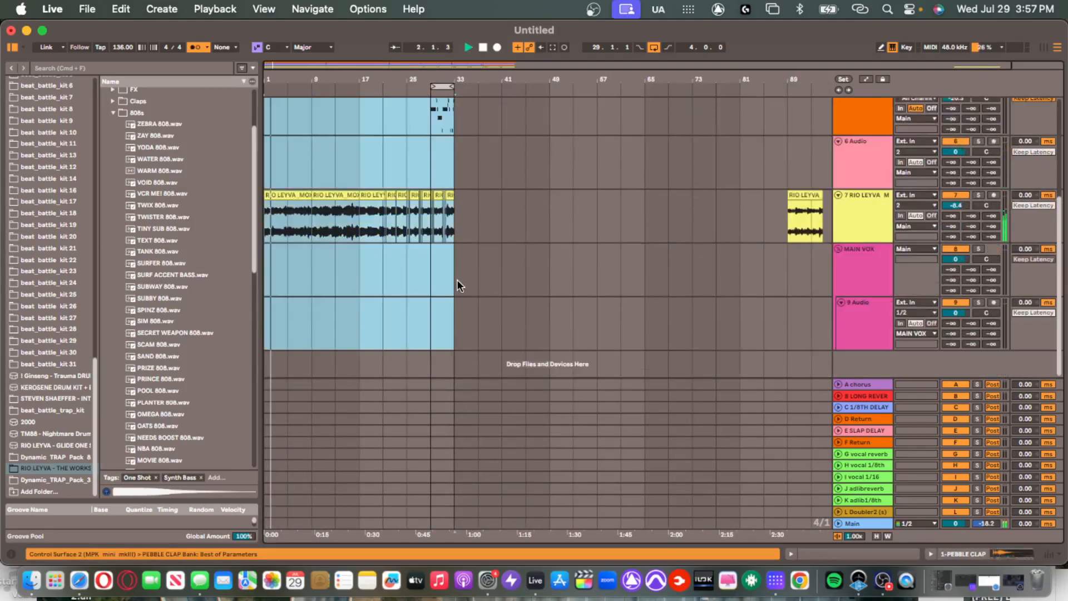
Insert a new MIDI track below Smoke Mono and load the fend off kick sample from DRUM STUFF.
scroll(479, 250, down, 5)
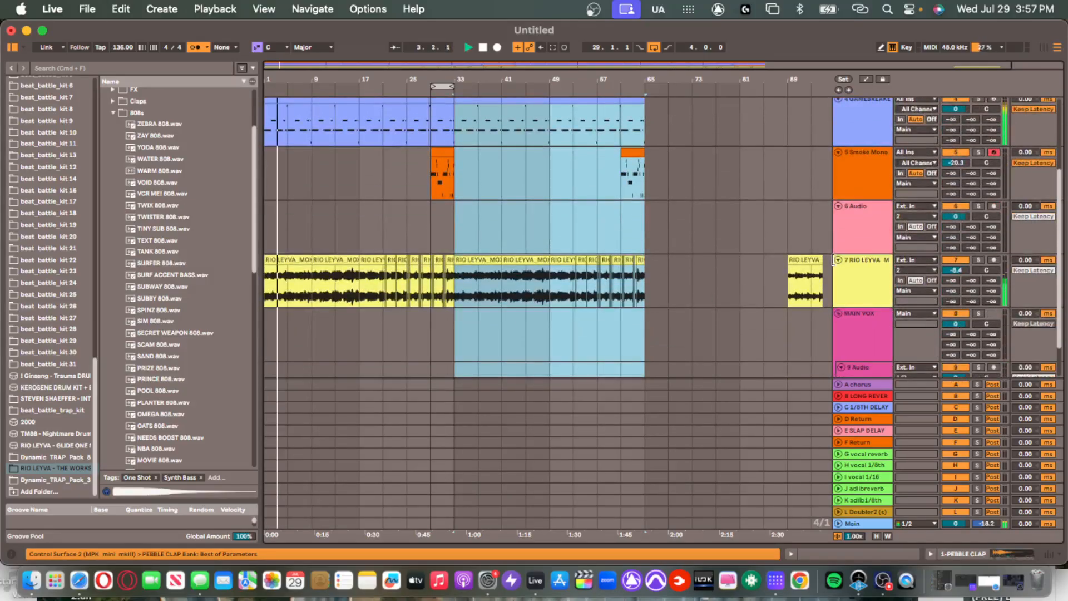
click(874, 182)
key(shift+super+t)
scroll(13, 180, up, 15)
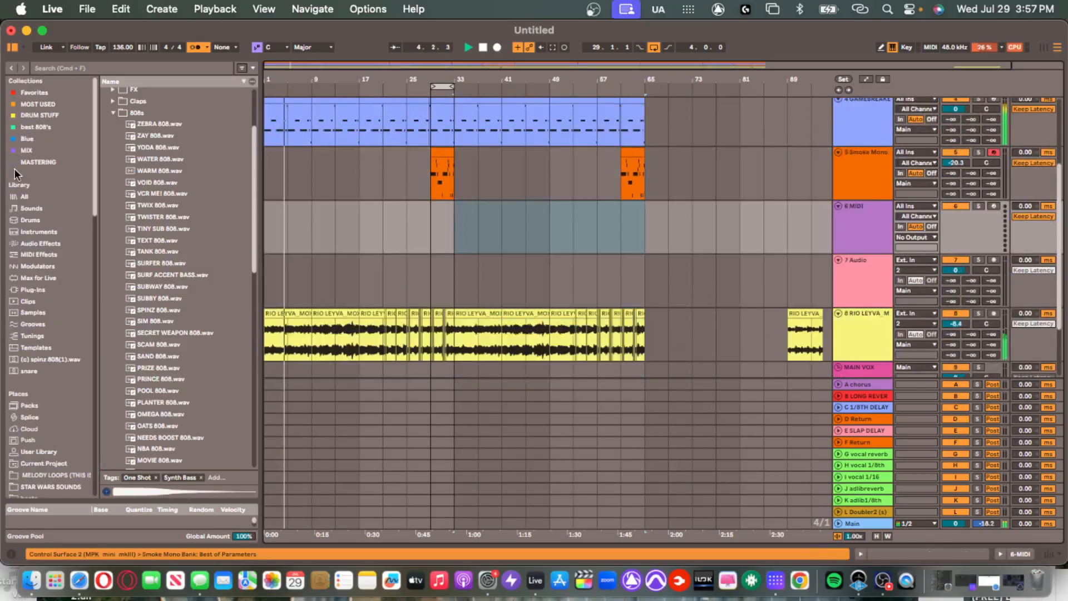
click(39, 91)
click(160, 446)
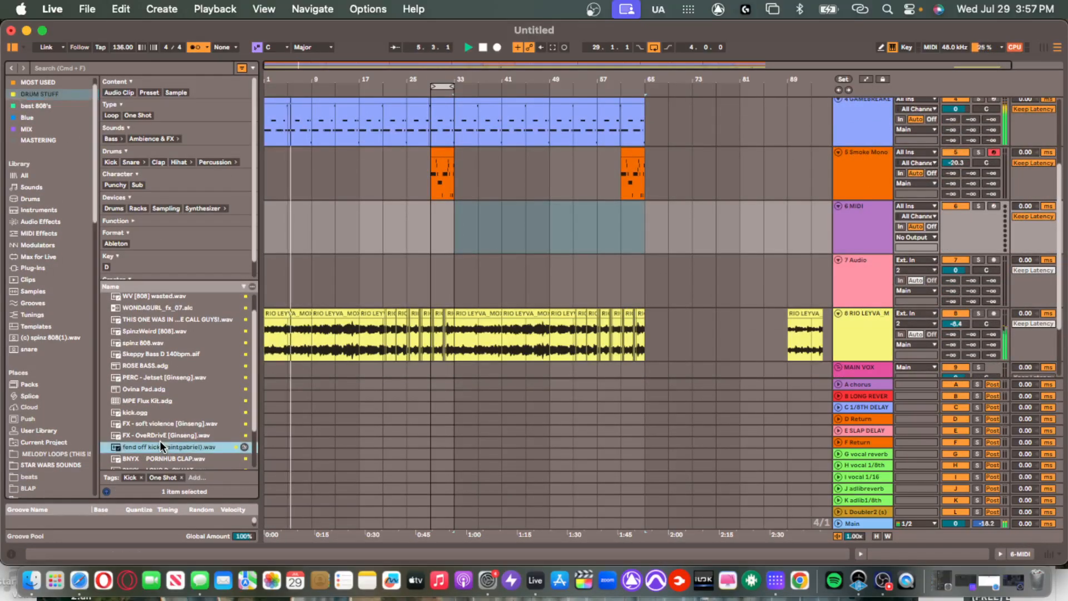
double_click(160, 442)
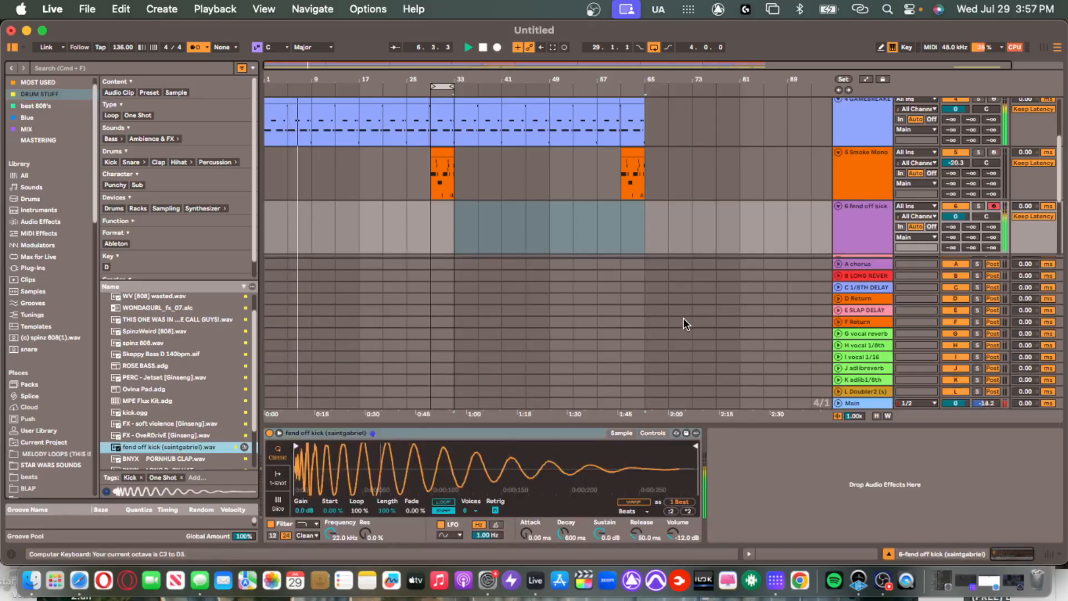
Audition the kick across octaves and play kick notes along with the beat.
key(a)
key(x)
key(a)
key(x)
key(a)
key(z)
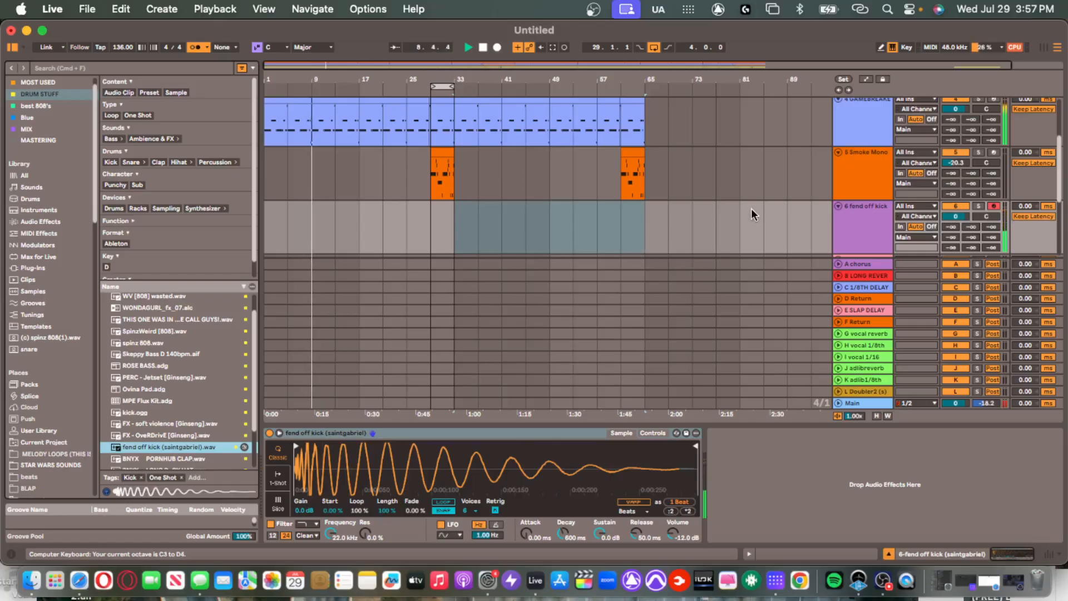
key(z)
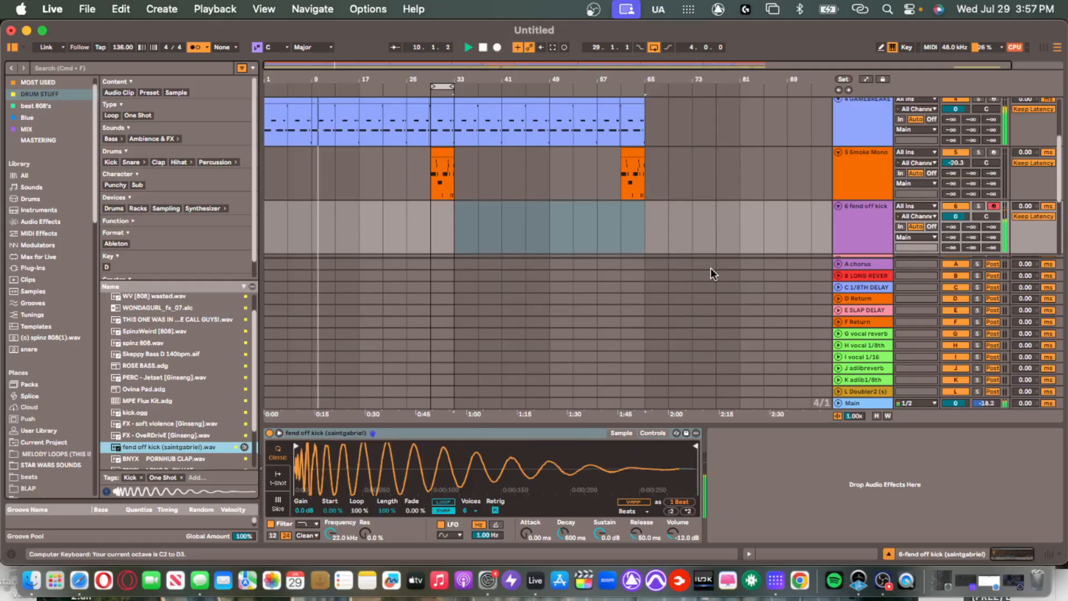
key(a)
key(a)
key(a)
key(a)
key(a)
key(a)
key(a)
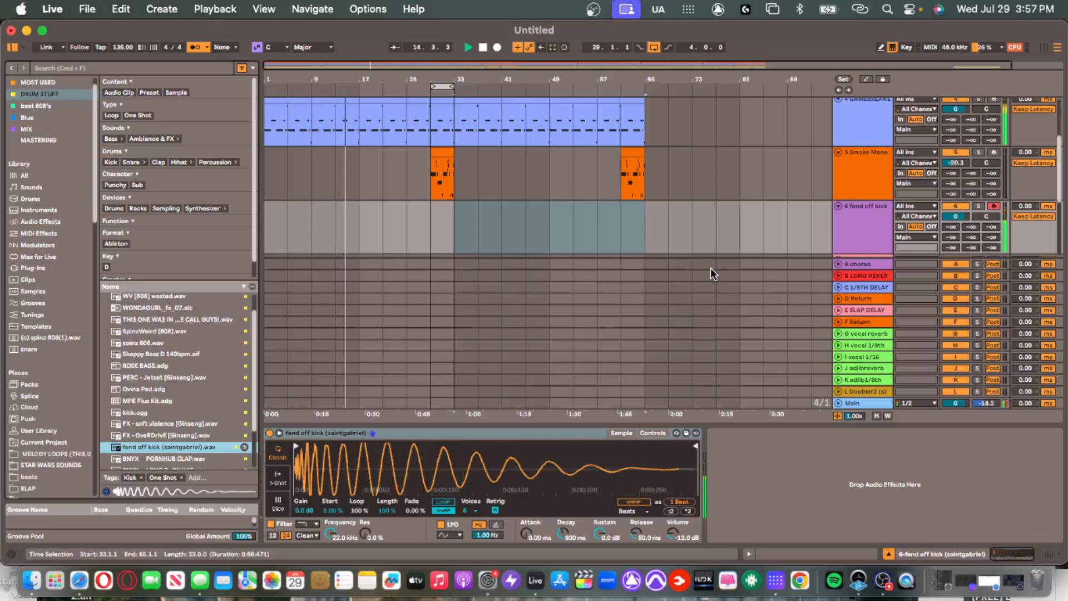
key(a)
key(a)
key(a)
Capture the played kick notes as a clip and lower its first two notes by two semitones.
key(shift+super+c)
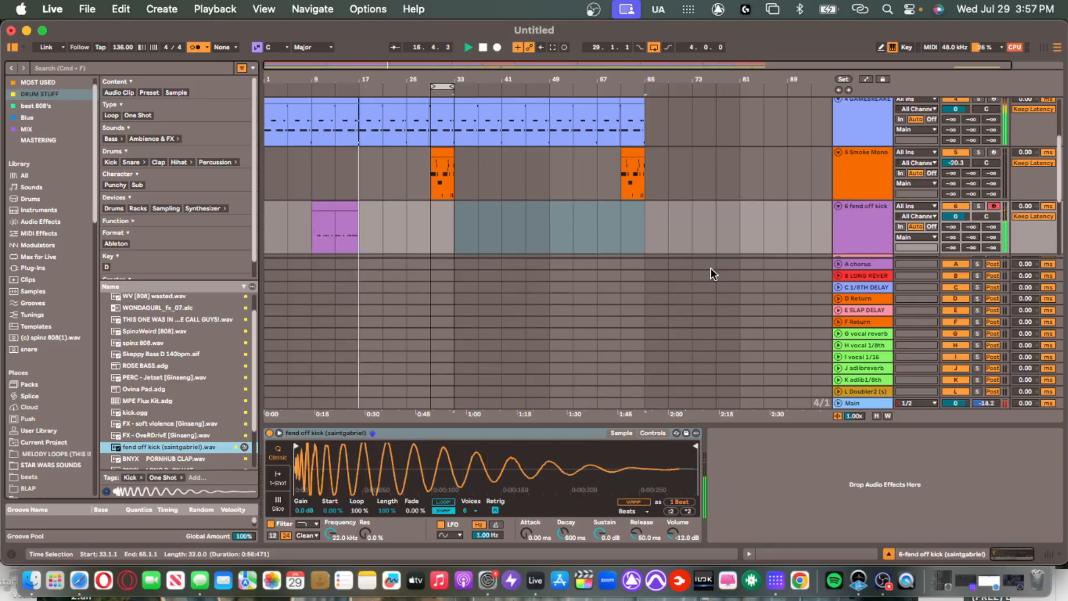
double_click(312, 223)
click(494, 482)
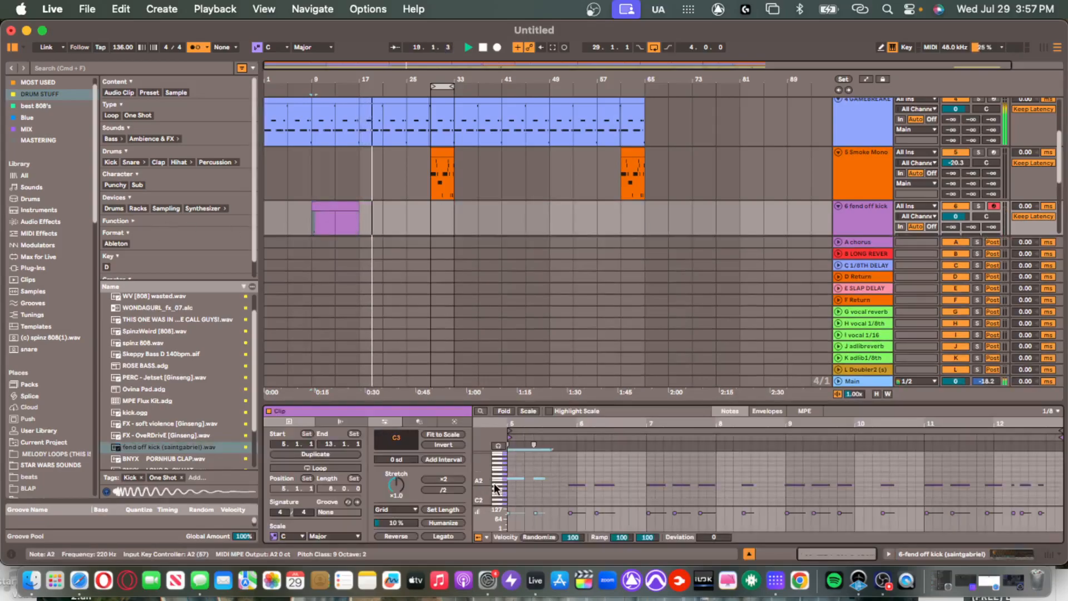
key(Down)
key(Down)
scroll(591, 466, up, 2)
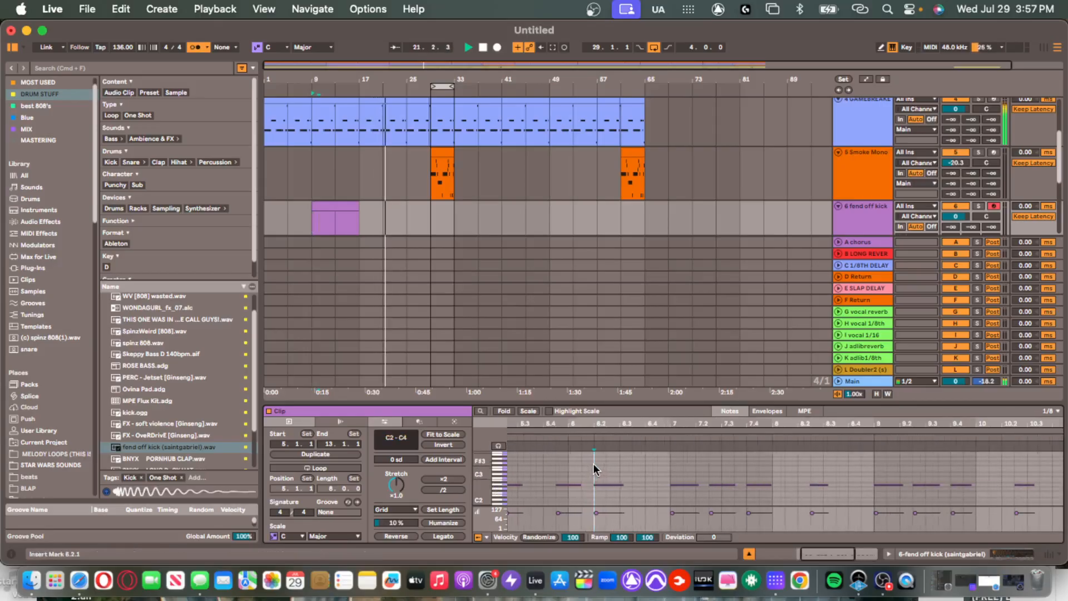
key(super+a)
key(space)
key(space)
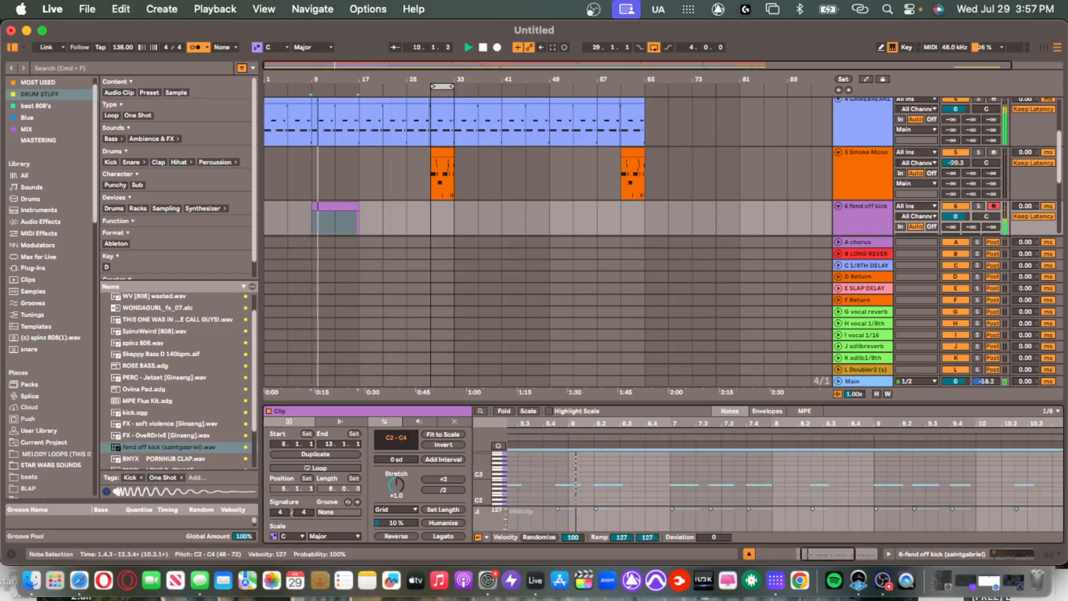
Close the note editor and duplicate the bars 1–17 kick section across the song.
click(595, 471)
drag(534, 405, 511, 578)
click(346, 206)
drag(358, 216, 149, 241)
key(super+d)
key(super+d)
key(super+d)
key(super+d)
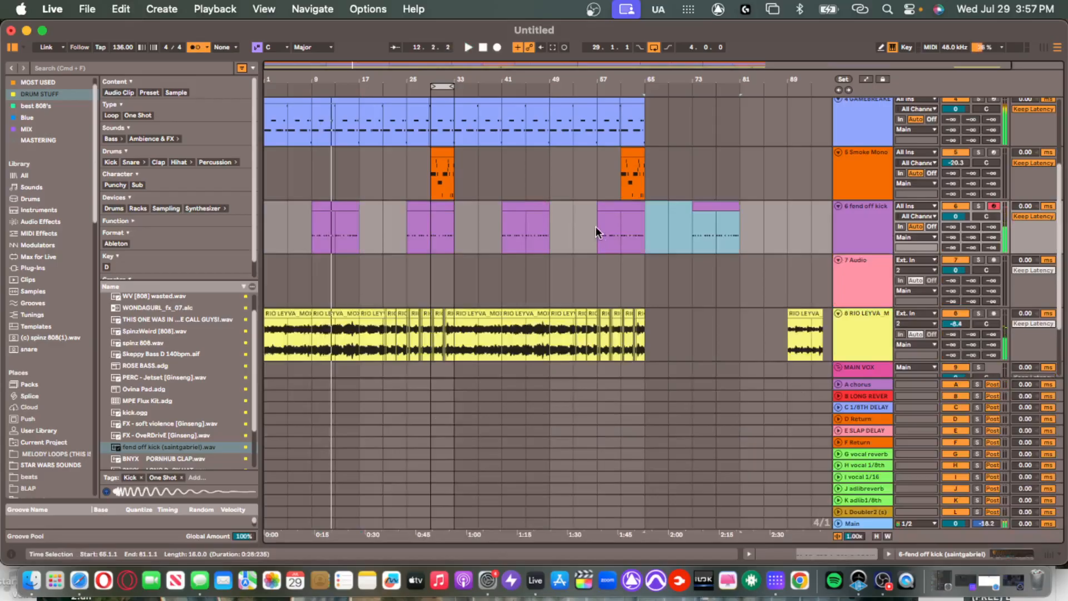
Delete the extra kick clip at bars 73–81 and loop bars 1–65.
key(Delete)
click(444, 244)
scroll(340, 226, down, 1)
click(338, 274)
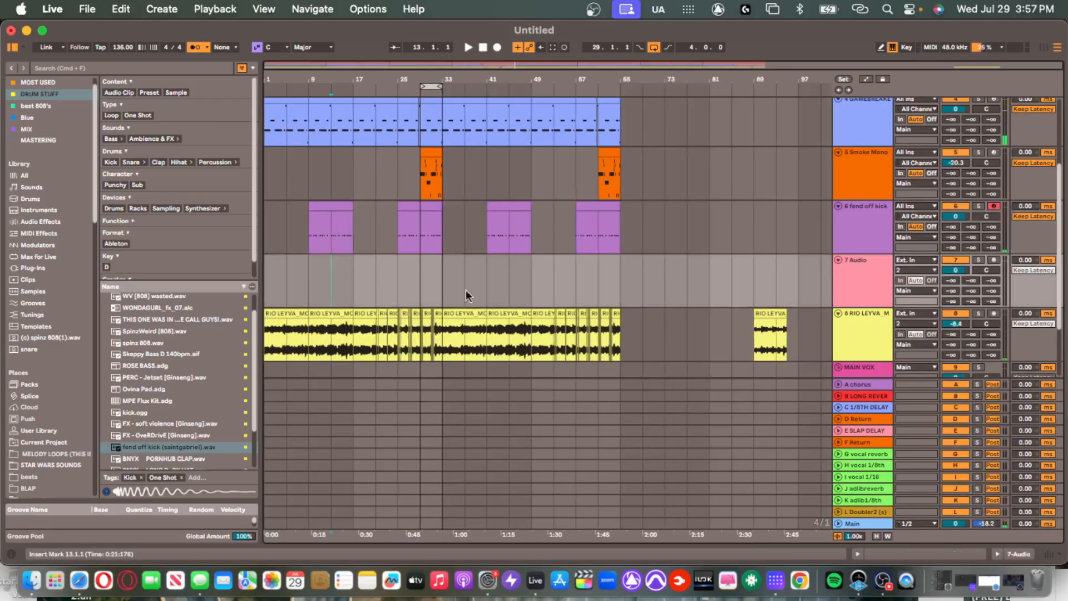
drag(492, 279, 2, 266)
key(super+l)
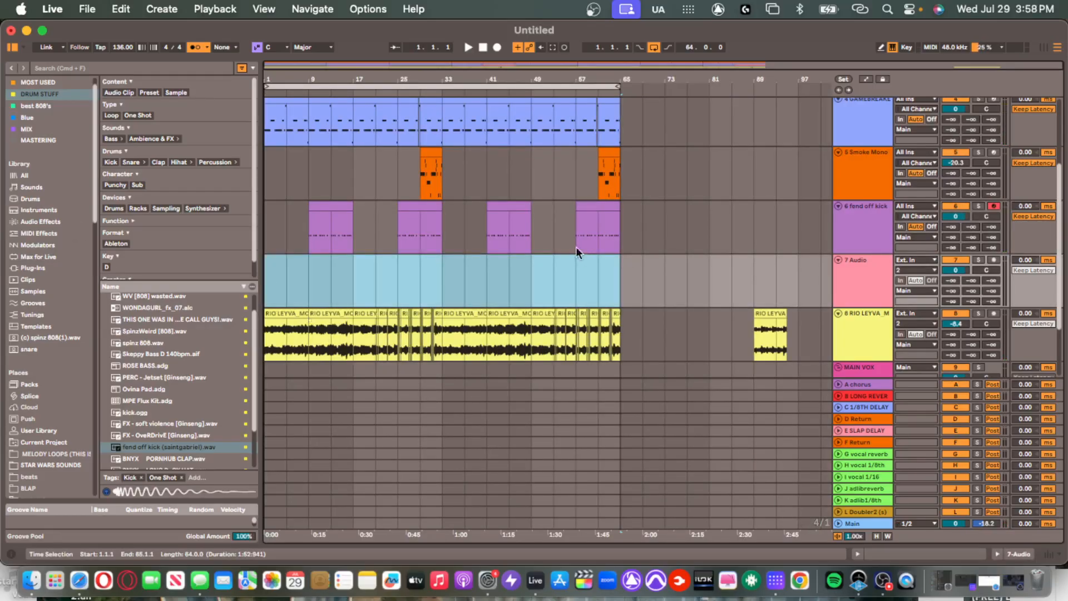
click(555, 278)
Delete the empty Audio track 7 and select the fend off kick track.
click(858, 273)
key(Delete)
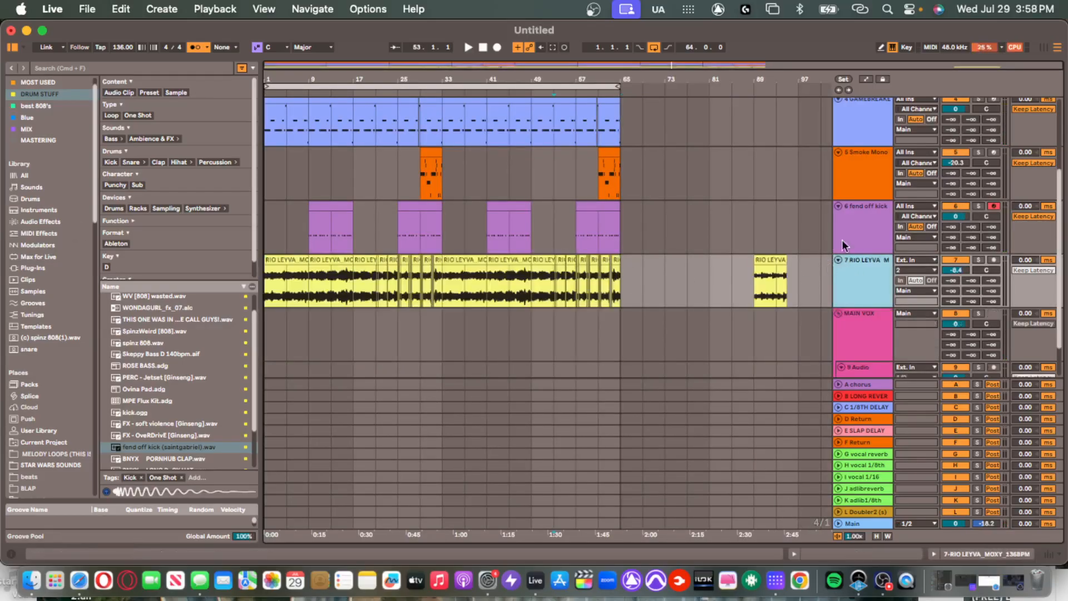
click(859, 231)
scroll(859, 235, up, 5)
Extend the GAMEBREAKER 808 clip so it ends at bar 61.
click(599, 281)
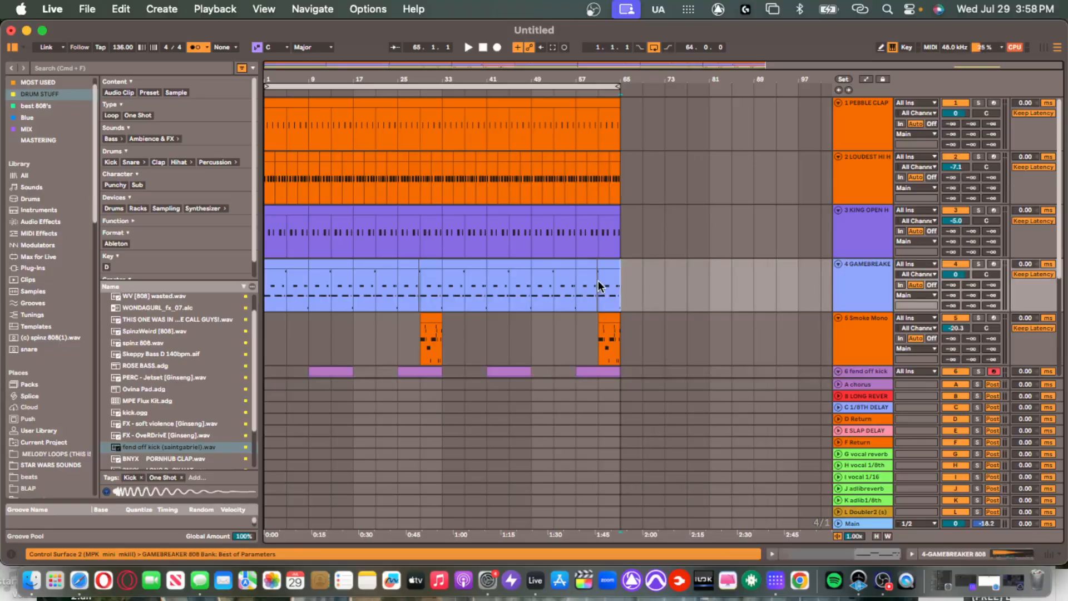
scroll(598, 281, up, 8)
scroll(600, 279, up, 6)
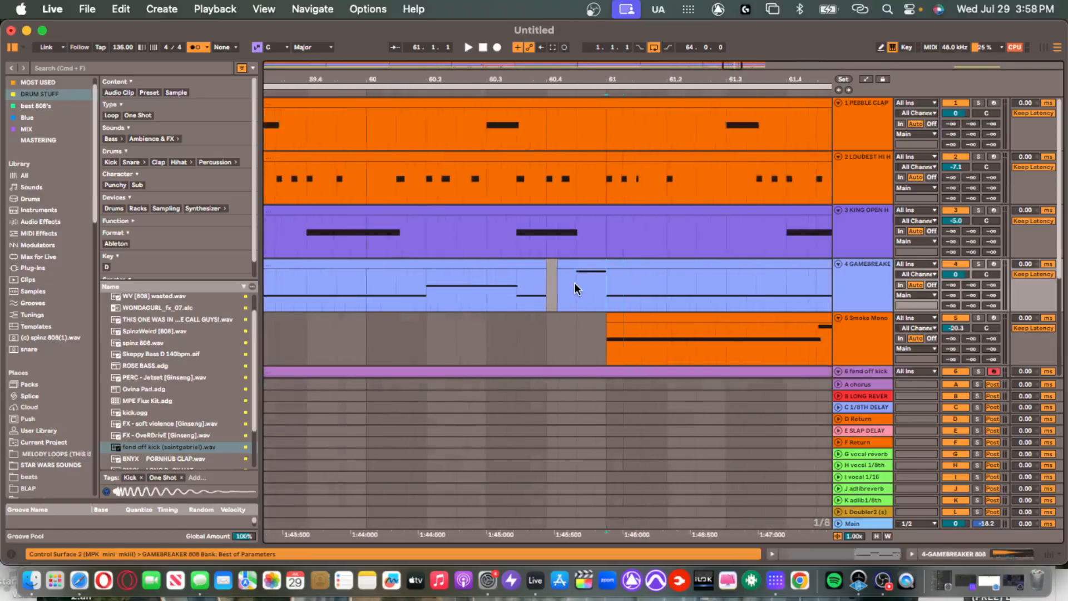
scroll(553, 261, down, 10)
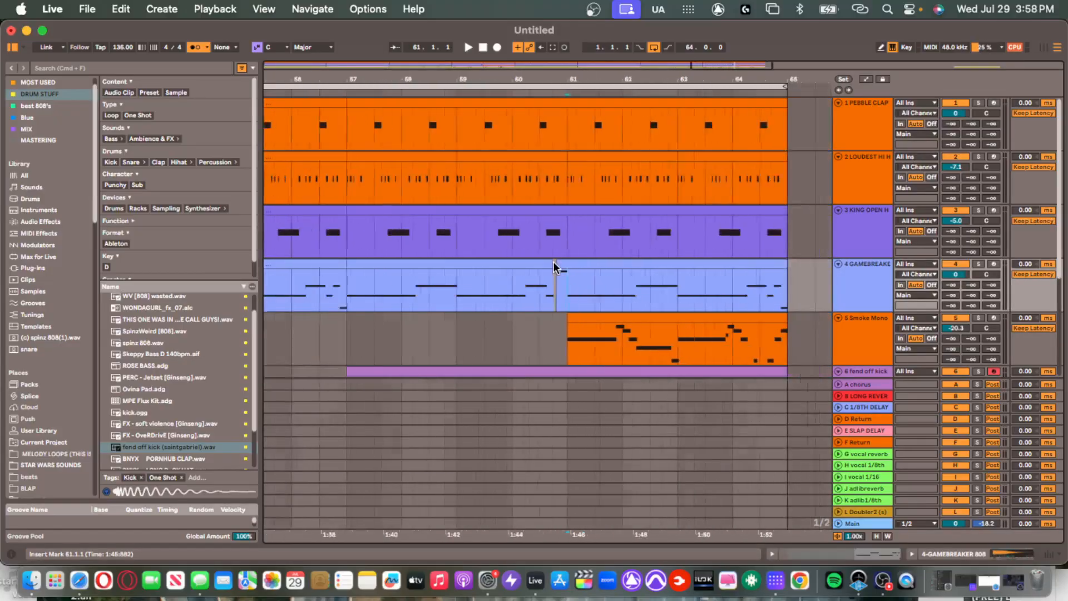
scroll(553, 263, down, 1)
scroll(356, 274, left, 10)
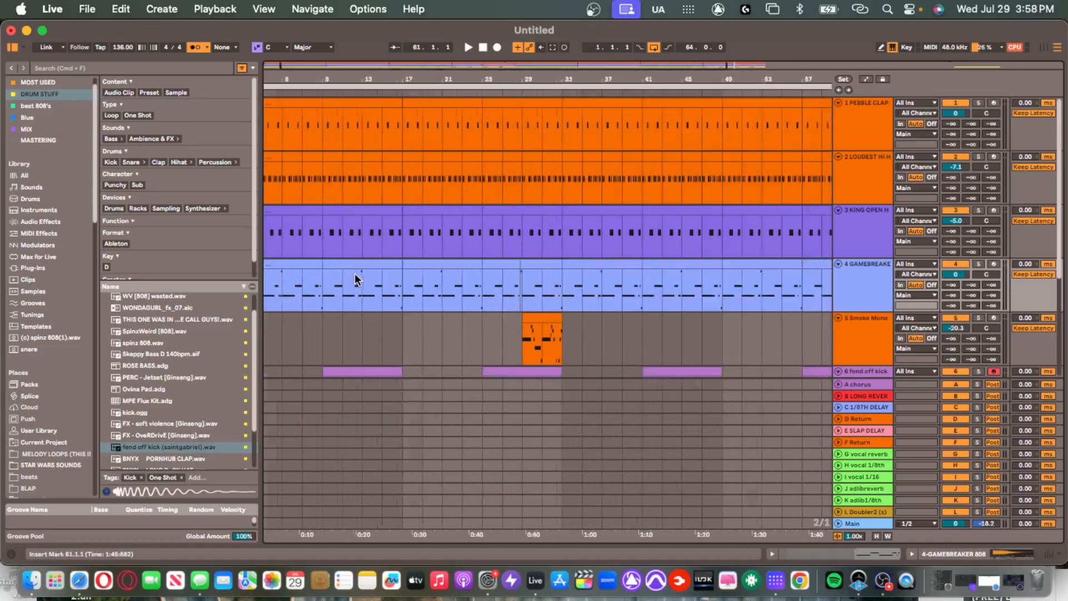
scroll(318, 275, up, 5)
click(330, 264)
scroll(356, 269, down, 8)
scroll(615, 275, up, 12)
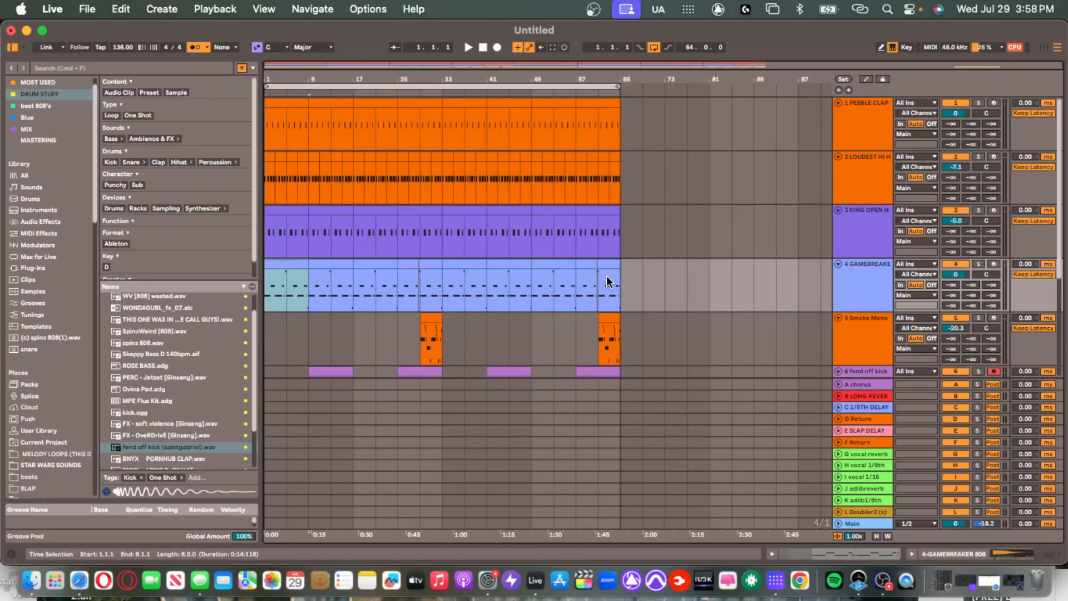
drag(512, 263, 535, 264)
scroll(535, 283, down, 10)
scroll(536, 282, up, 4)
Select bars 25–29 of the GAMEBREAKER clip, then the 808 and Smoke Mono tracks.
click(522, 336)
scroll(521, 330, down, 8)
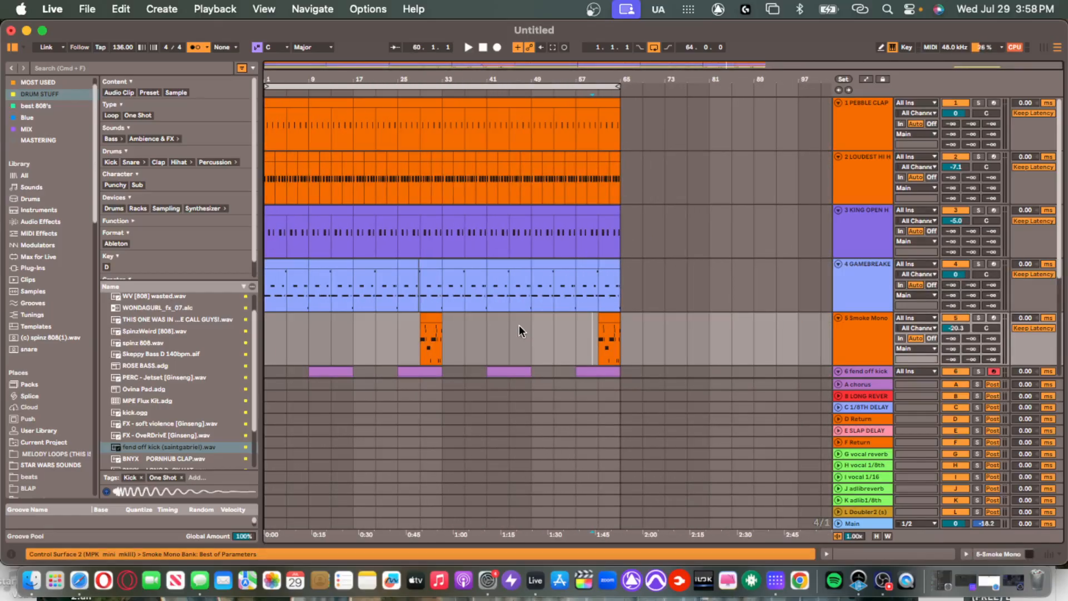
scroll(408, 265, up, 6)
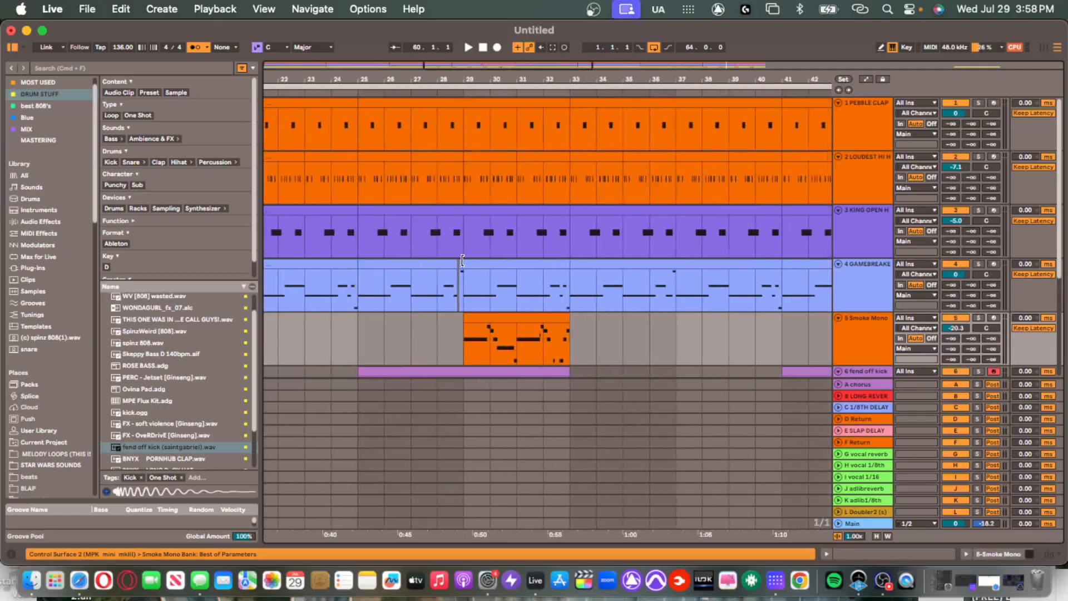
click(446, 259)
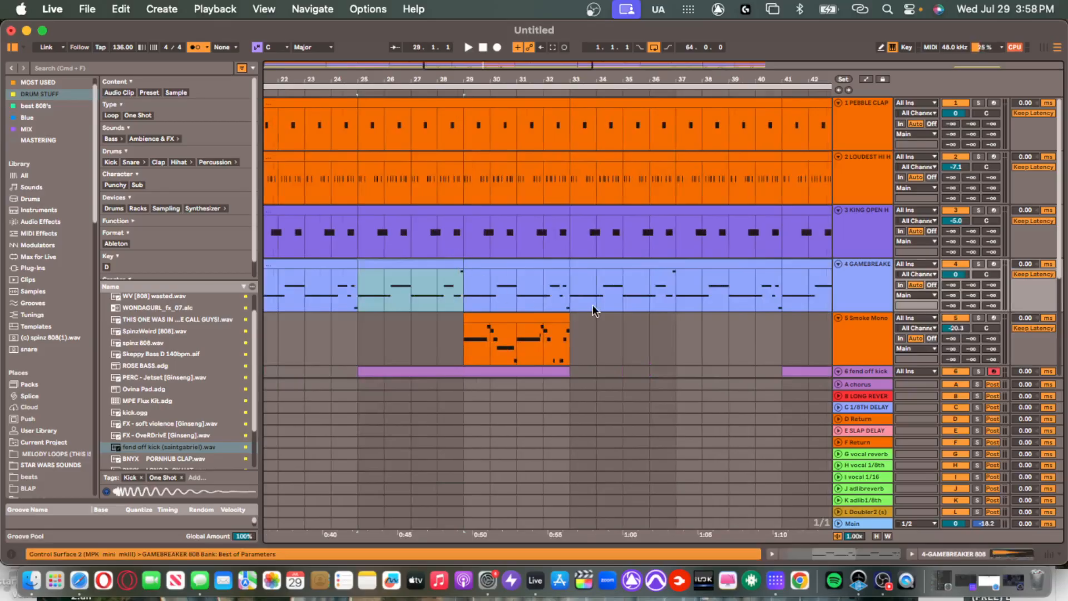
scroll(592, 305, down, 5)
click(868, 283)
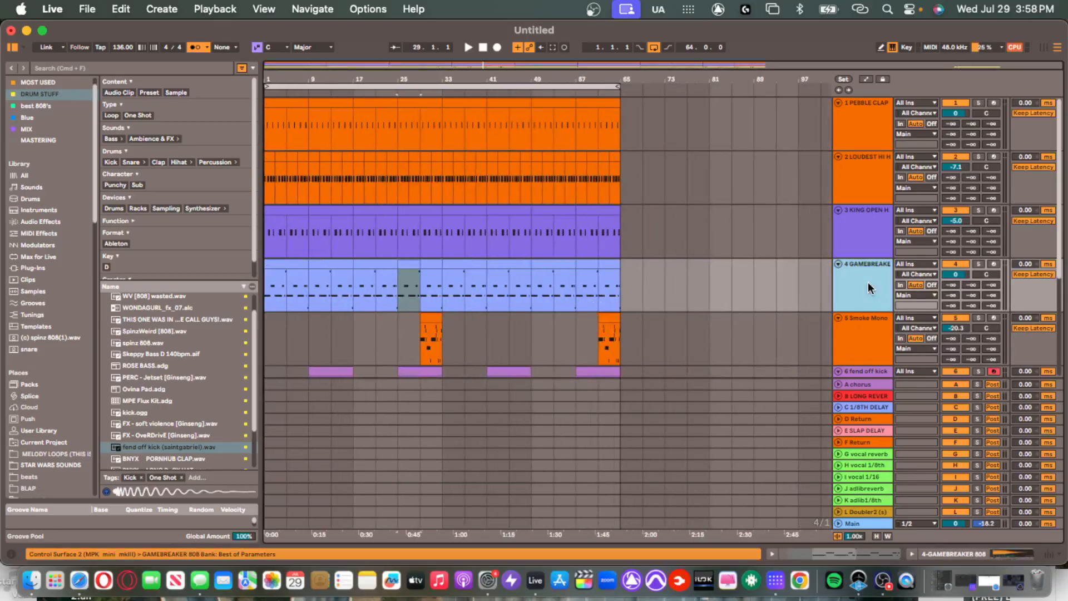
click(512, 340)
scroll(706, 310, down, 4)
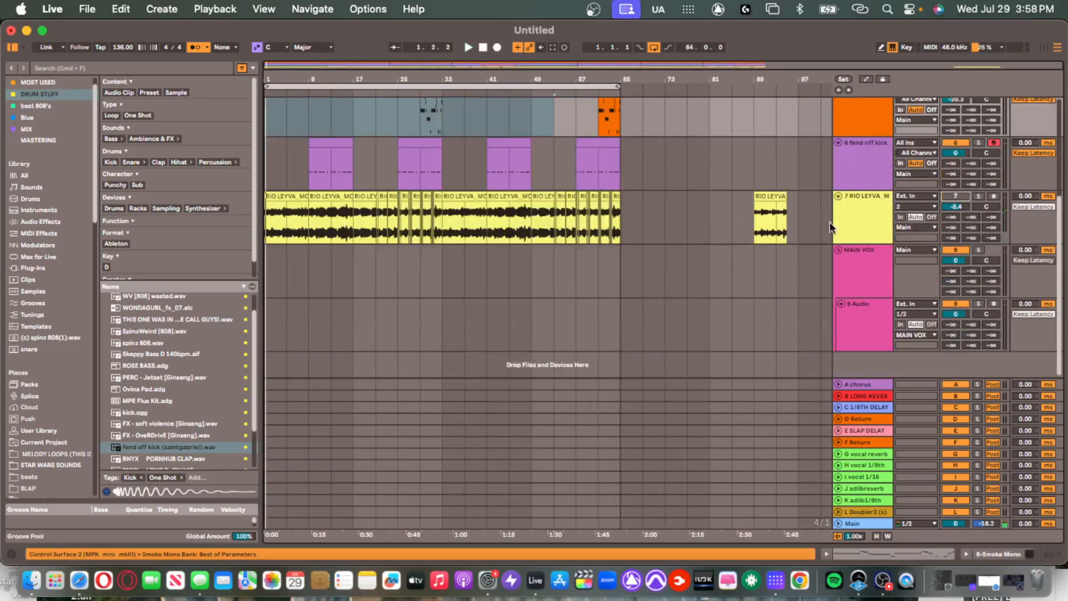
Play the beat, then group the open hat, clap and hi-hat tracks together.
scroll(635, 309, up, 4)
key(space)
scroll(662, 295, up, 1)
key(space)
click(867, 238)
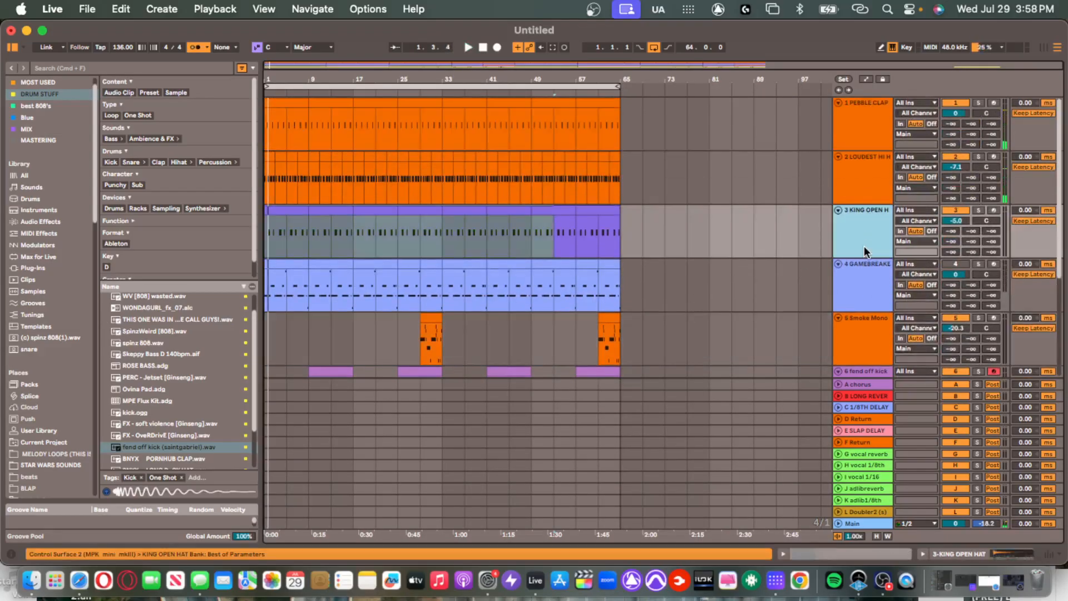
shift+click(874, 116)
key(super+d)
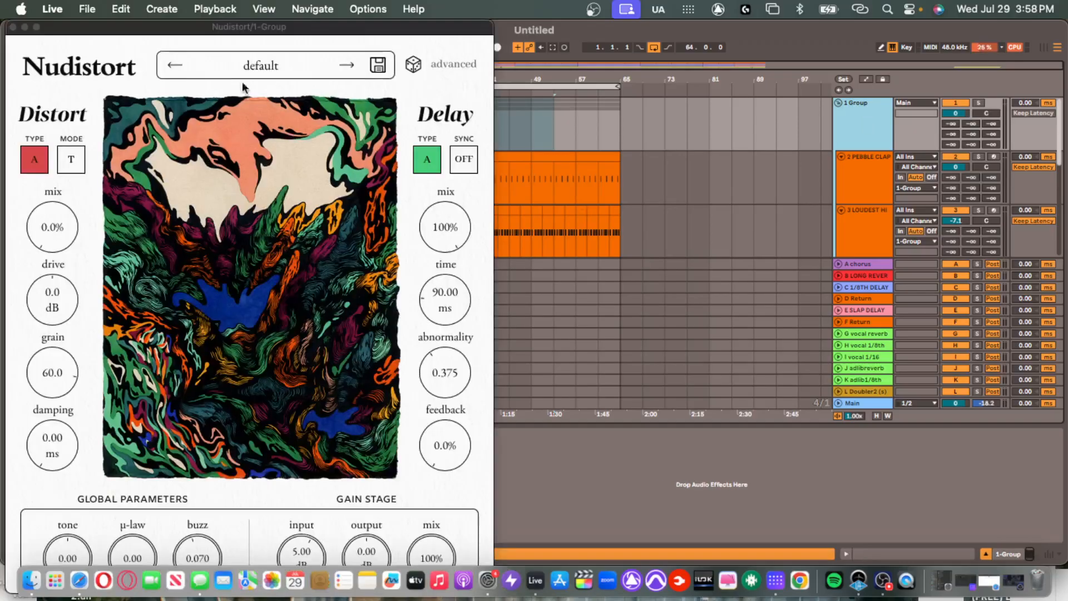
Load the DRUM SAUCE preset on the group's Nudistort and close its window.
click(253, 67)
mouse_move(288, 111)
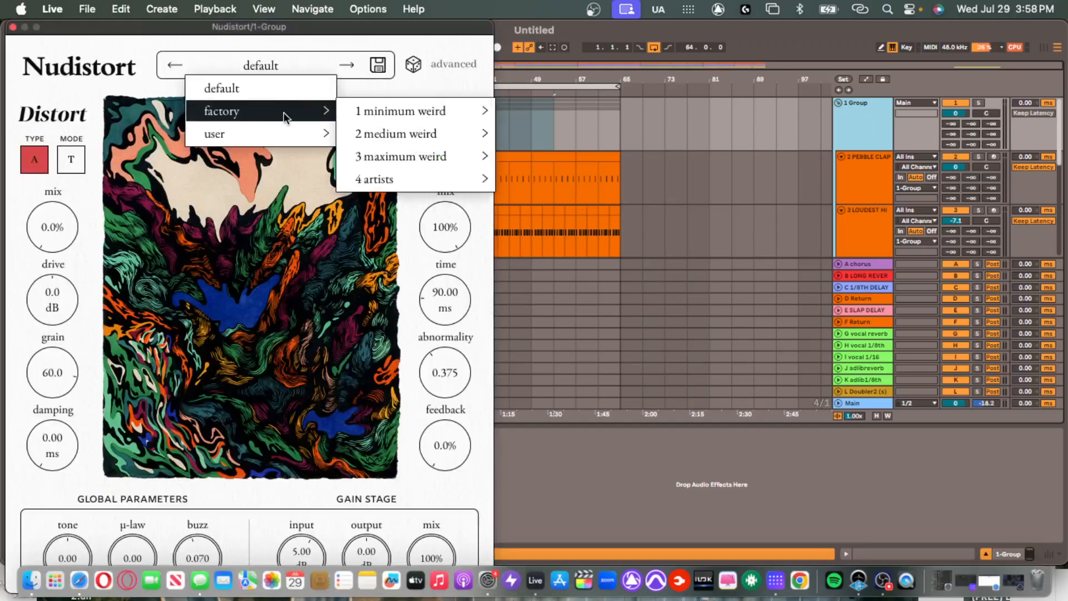
mouse_move(332, 135)
click(383, 136)
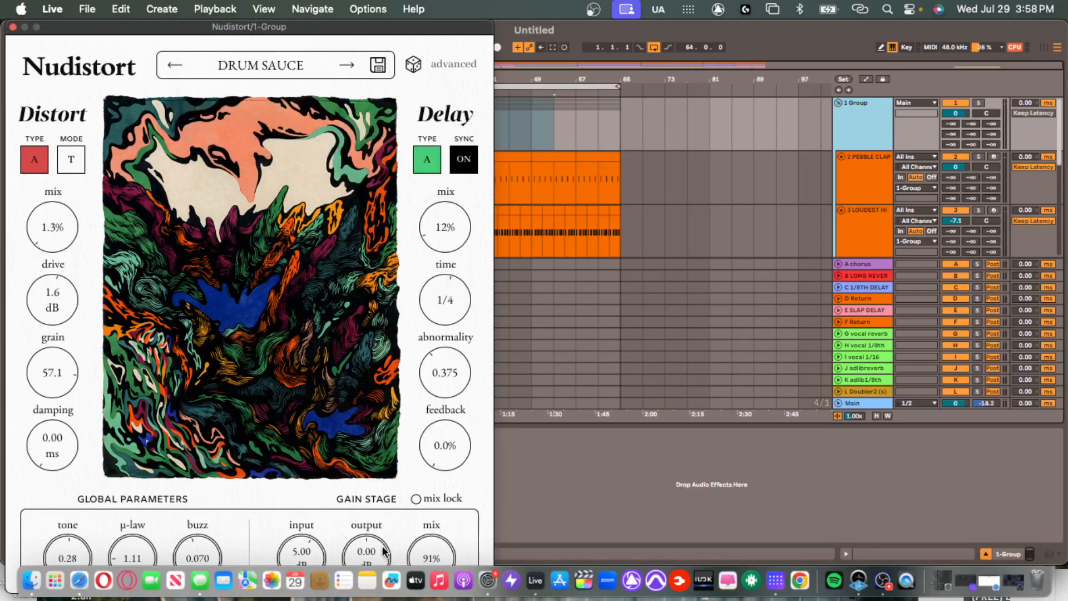
click(13, 27)
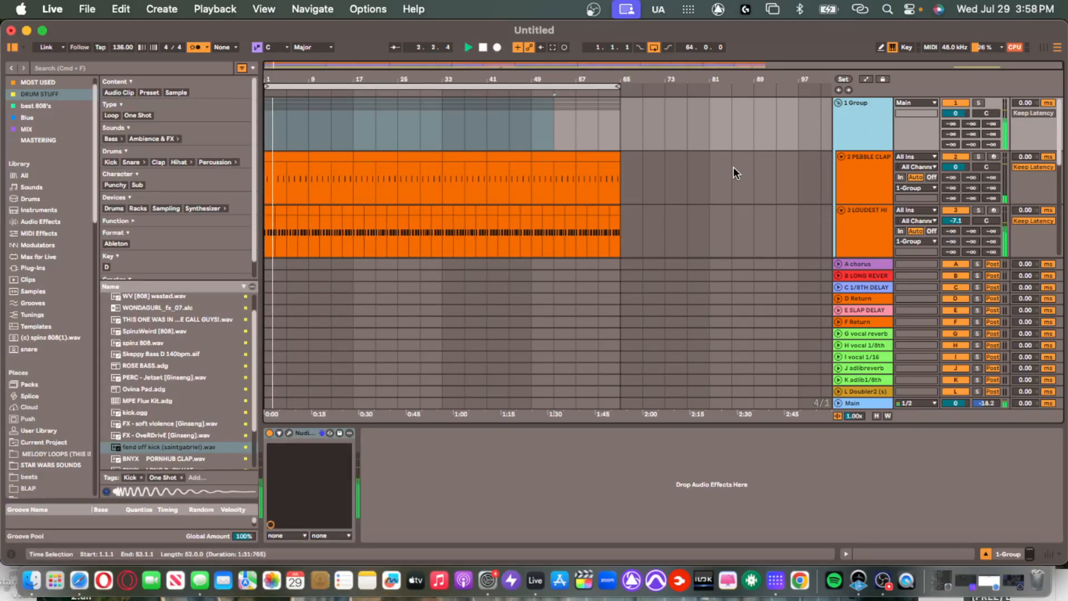
Select Main, the drum group and fend off kick tracks, and toggle the vocal track.
click(855, 400)
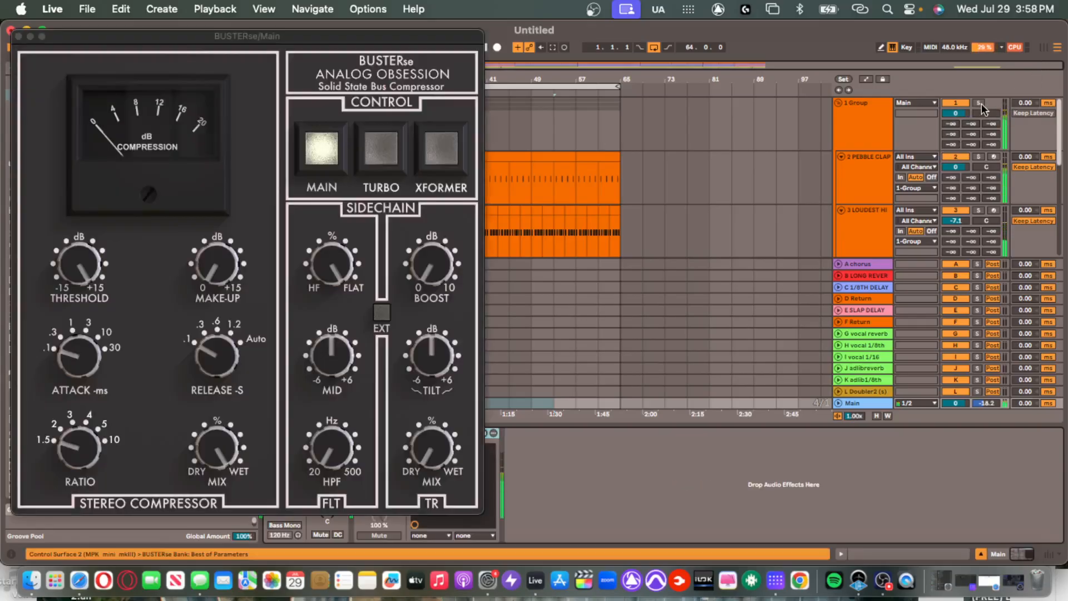
click(981, 104)
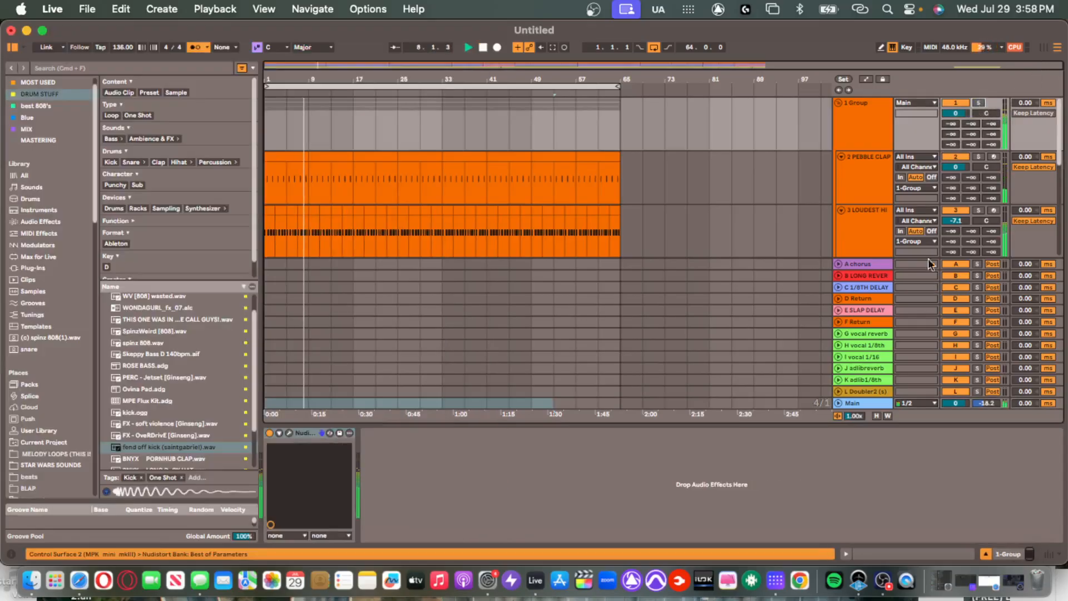
scroll(913, 205, down, 10)
scroll(973, 128, up, 2)
scroll(973, 134, up, 3)
click(960, 205)
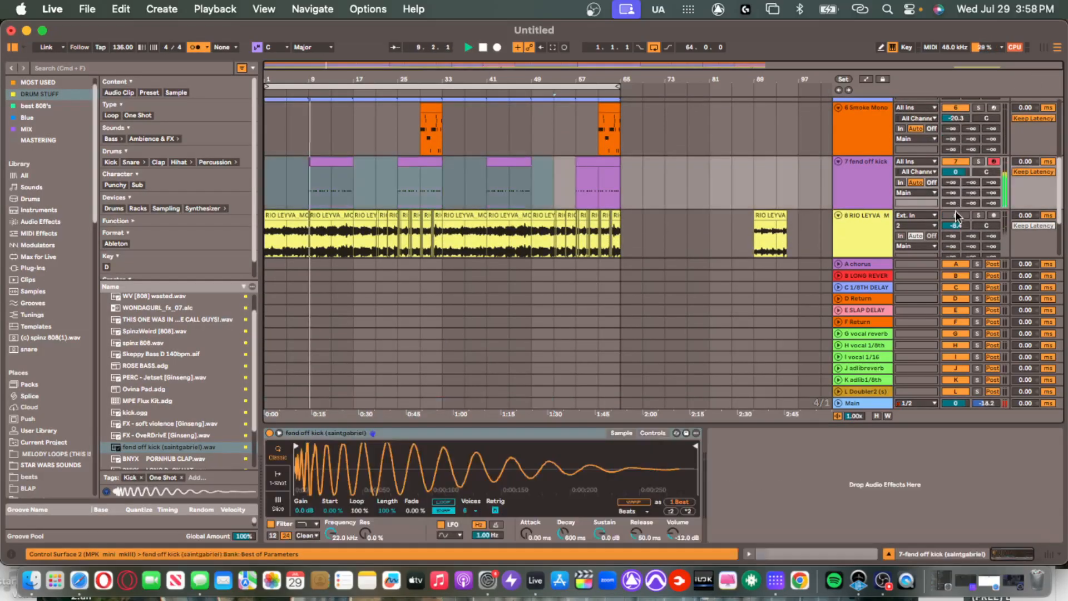
click(957, 215)
scroll(959, 208, up, 3)
Set BUSTERse to 10 ms attack, .3 release, 2:1 ratio, 8.3 dB threshold, about 2 dB make-up.
click(807, 405)
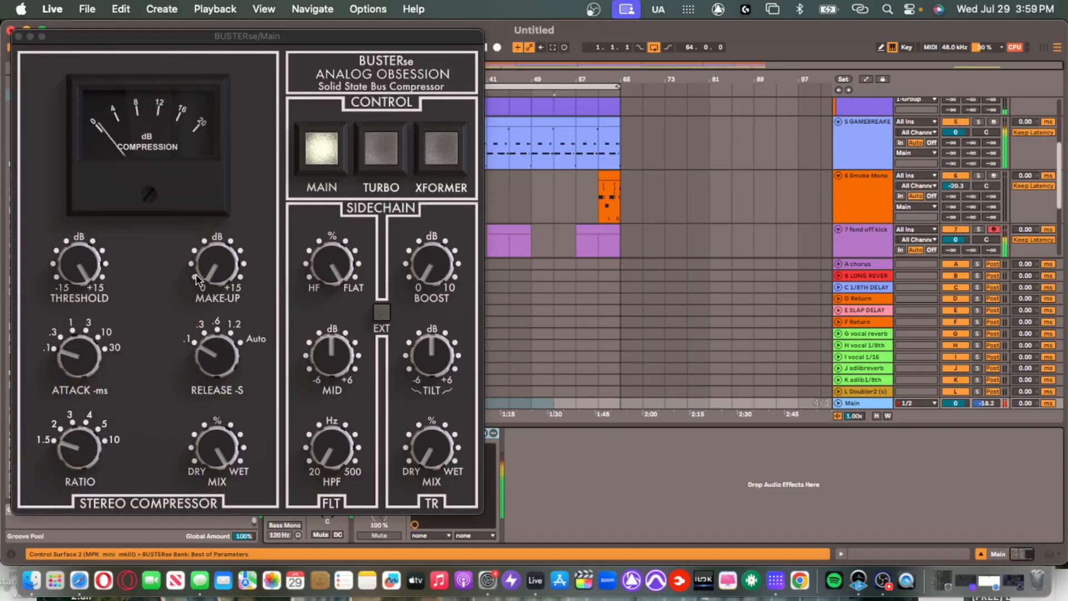
drag(83, 351, 82, 323)
drag(210, 350, 210, 334)
drag(89, 454, 87, 450)
drag(82, 263, 82, 250)
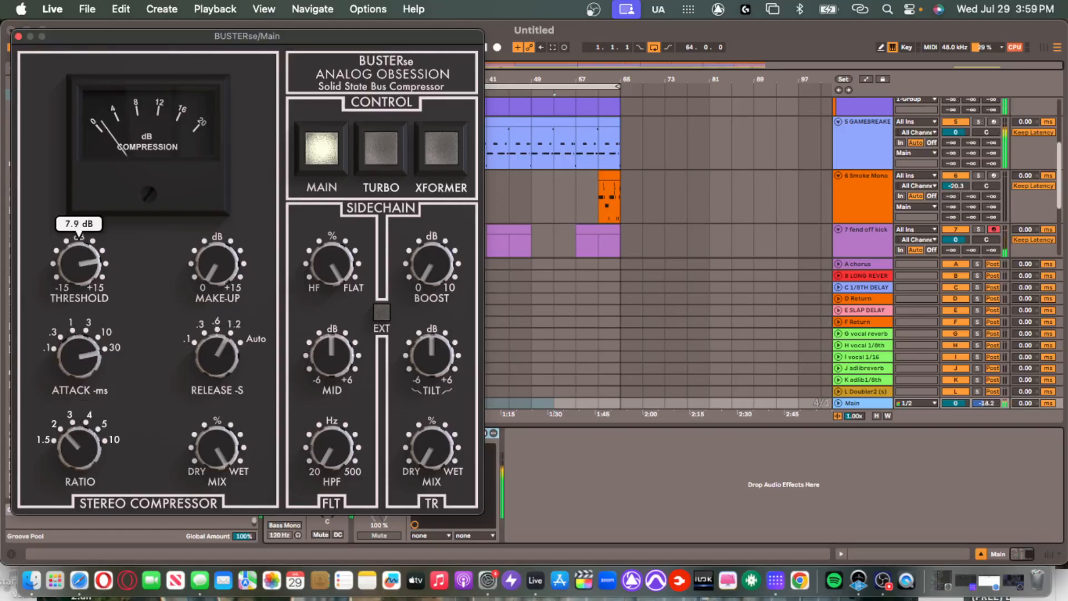
drag(216, 263, 217, 251)
drag(80, 262, 81, 257)
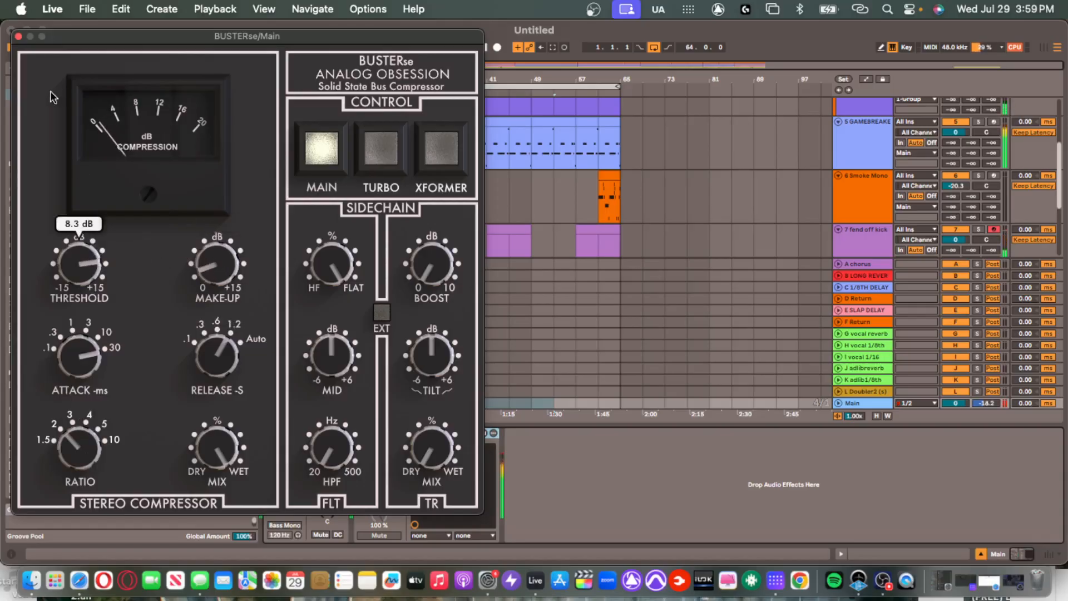
click(18, 36)
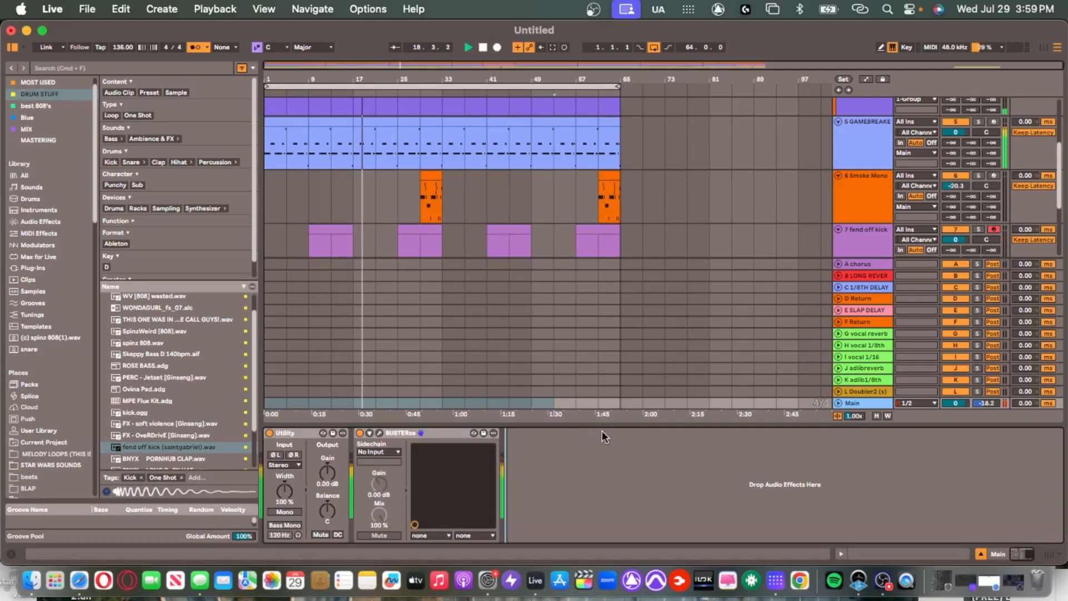
Add GAINSTATION2ZL after the compressor; set E1 to algorithm B with lower threshold and gain.
key(super+v)
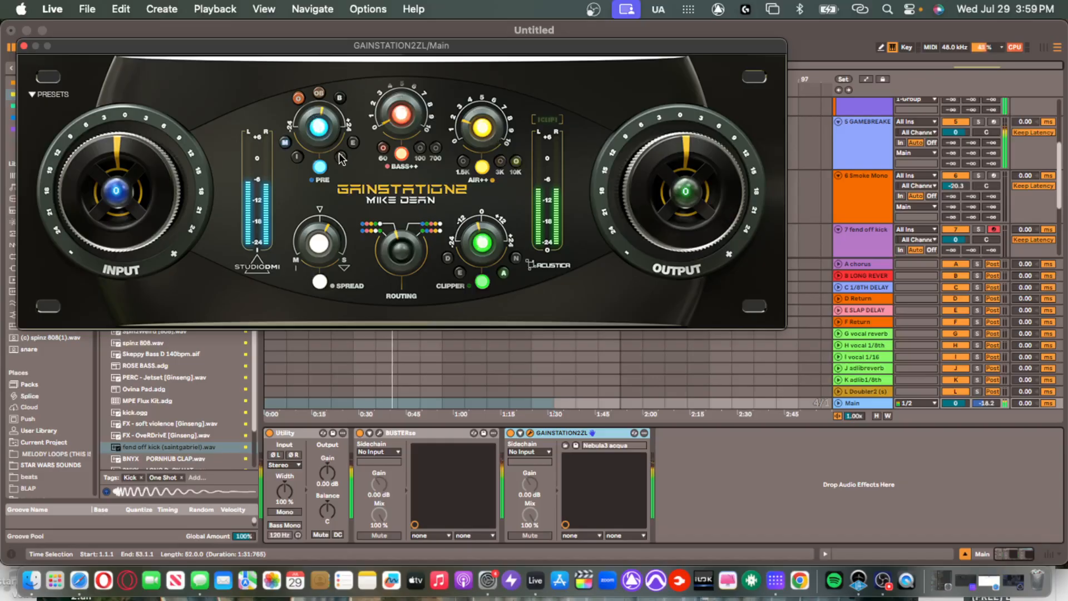
click(24, 47)
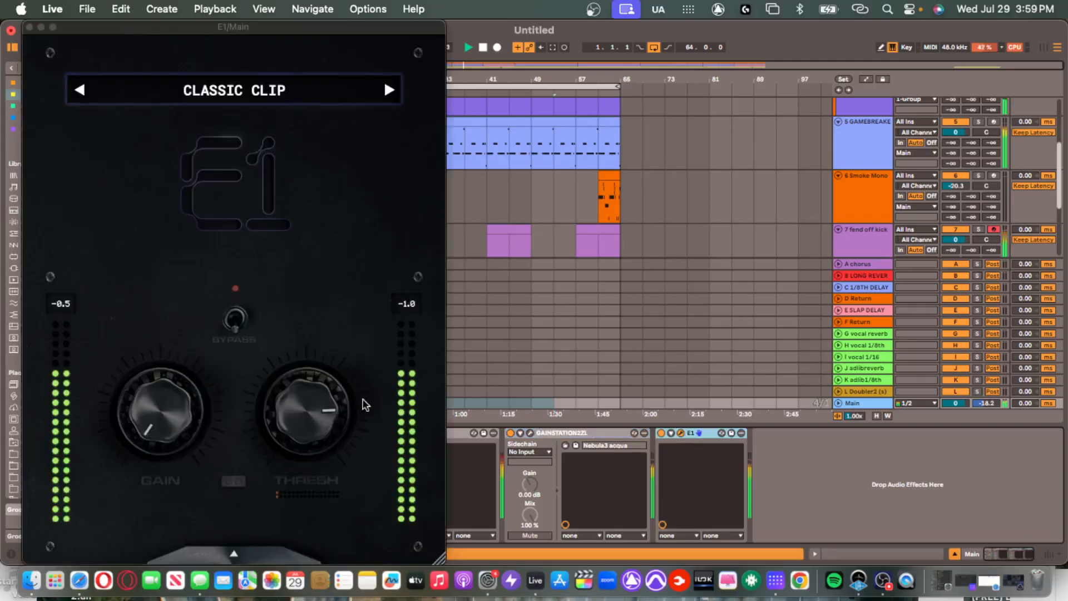
click(321, 546)
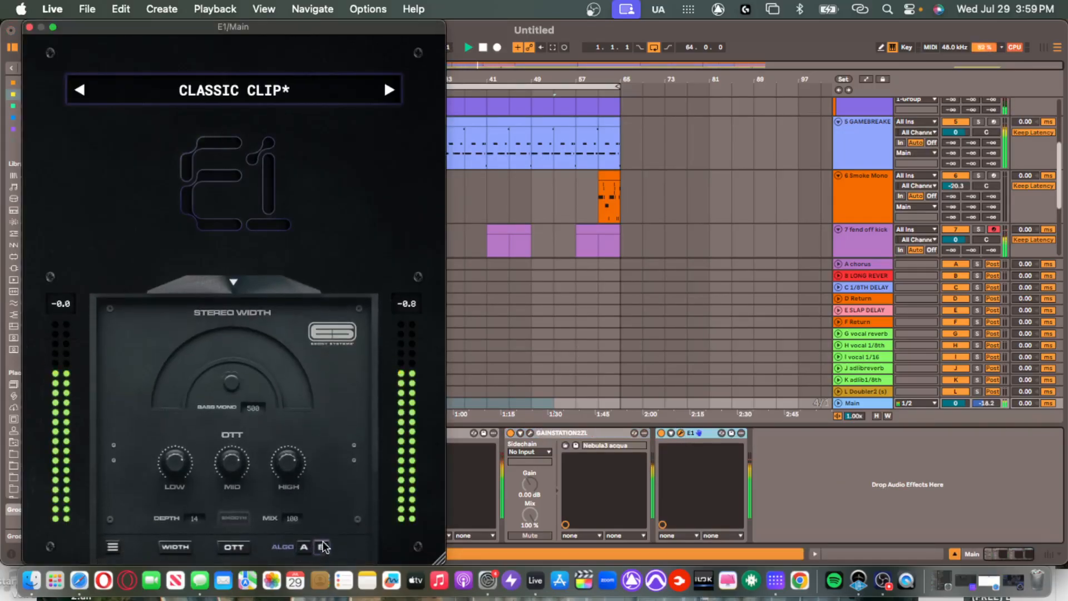
click(234, 289)
drag(332, 423, 326, 439)
drag(174, 413, 187, 454)
click(30, 27)
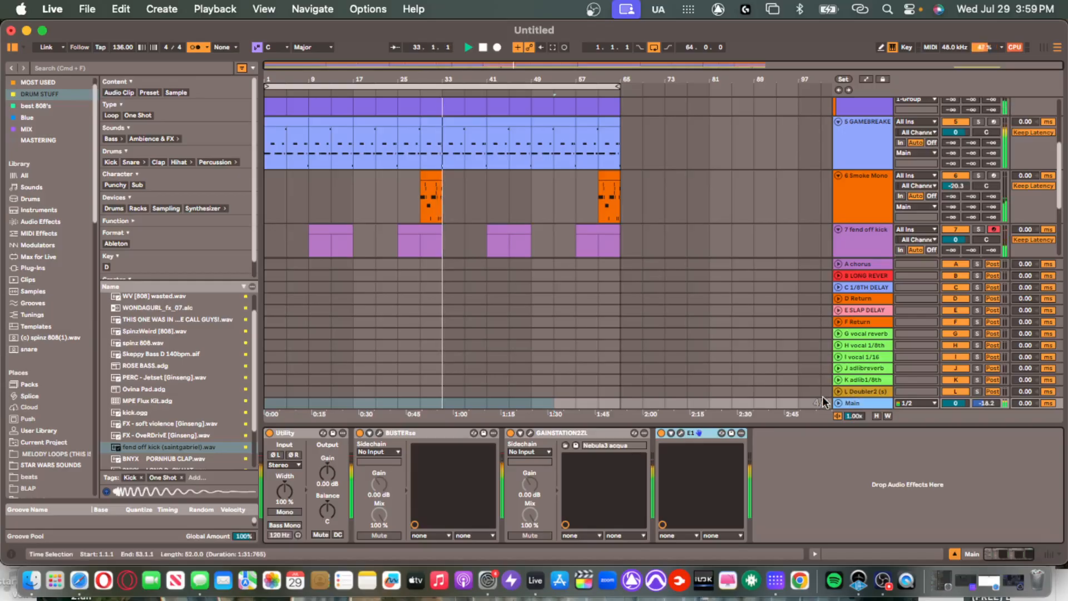
Add and delete an EQ Eight, then raise The God Particle amount to 126%.
key(super+v)
click(857, 429)
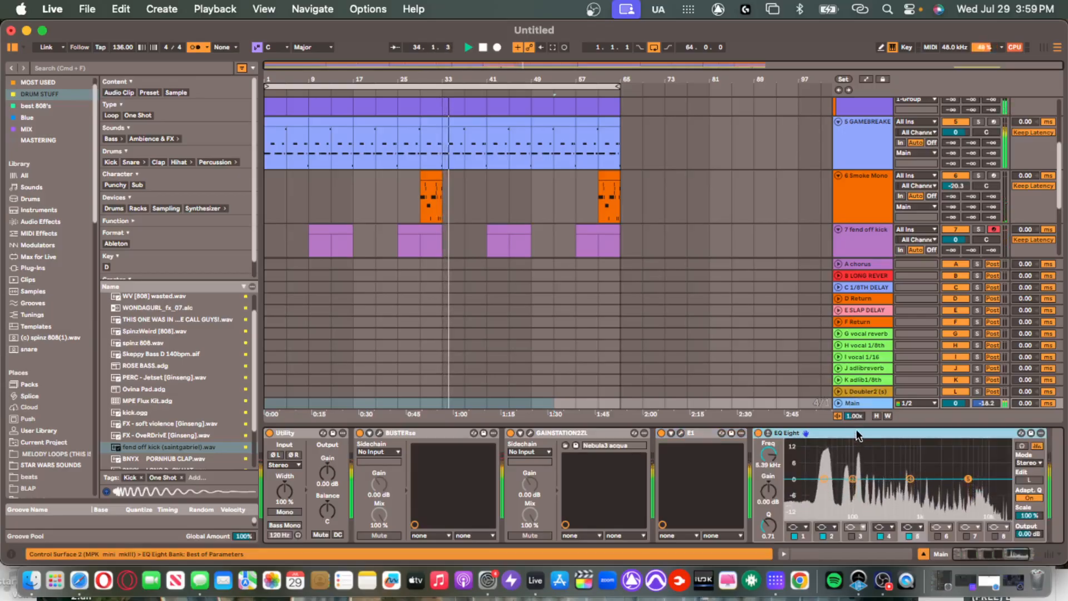
key(Delete)
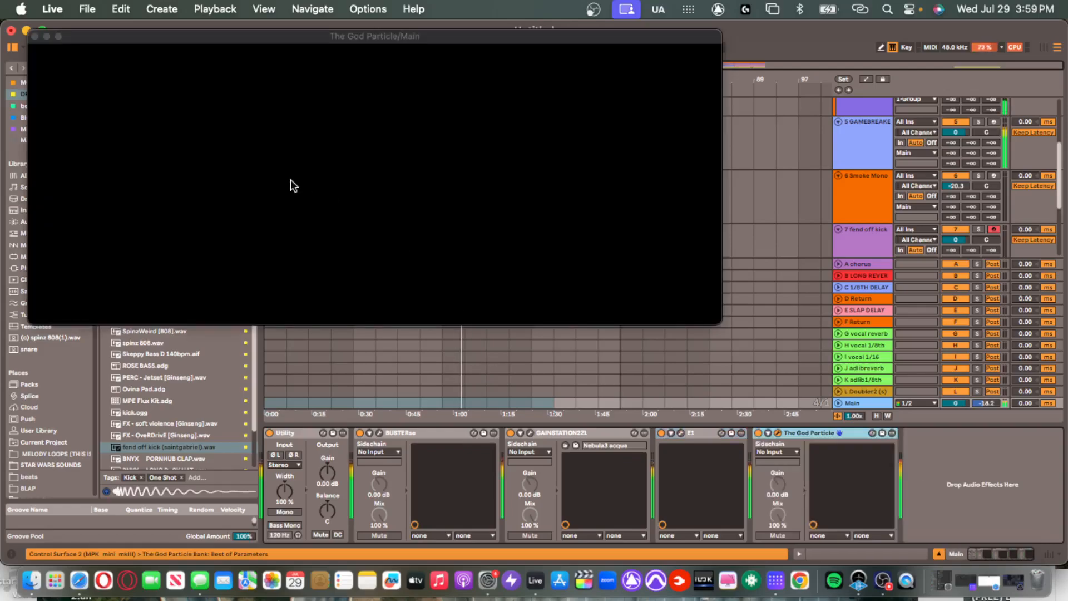
drag(278, 161, 265, 128)
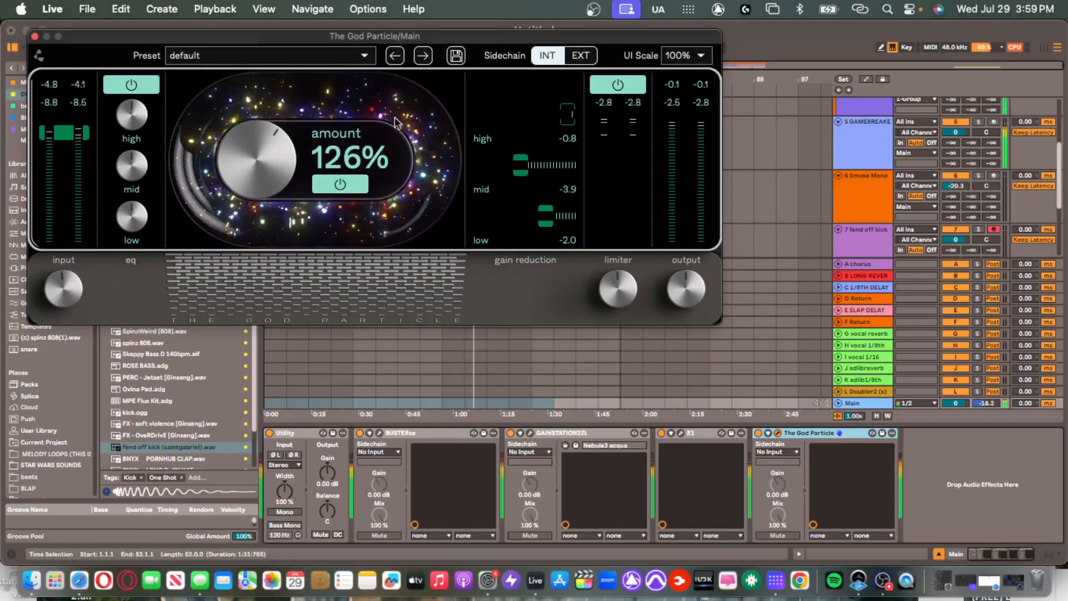
click(35, 36)
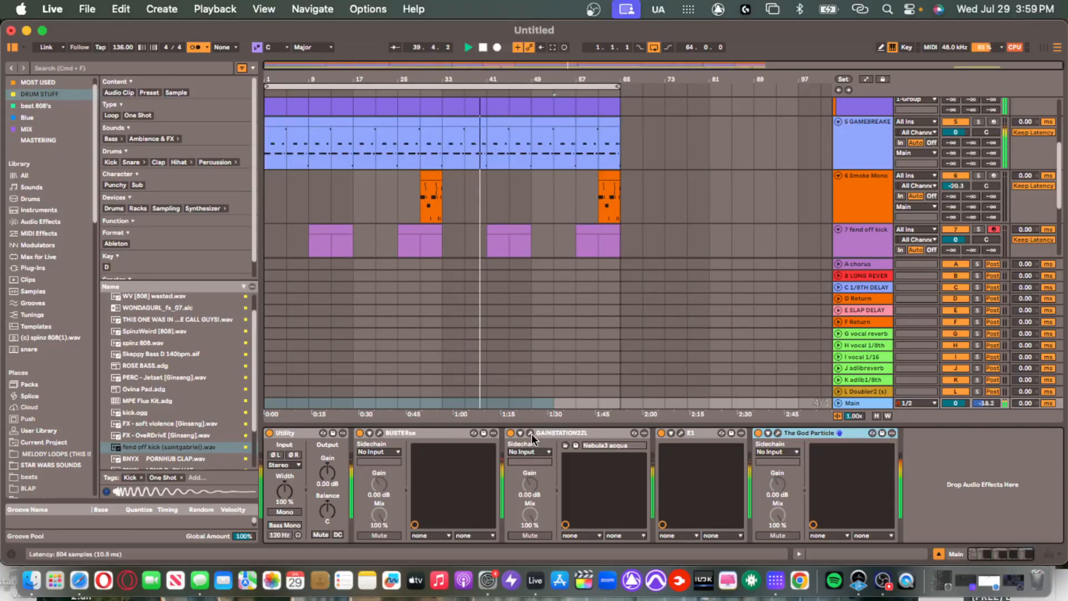
Reveal E1's stereo width and OTT panel and review GAINSTATION2ZL's settings.
click(681, 433)
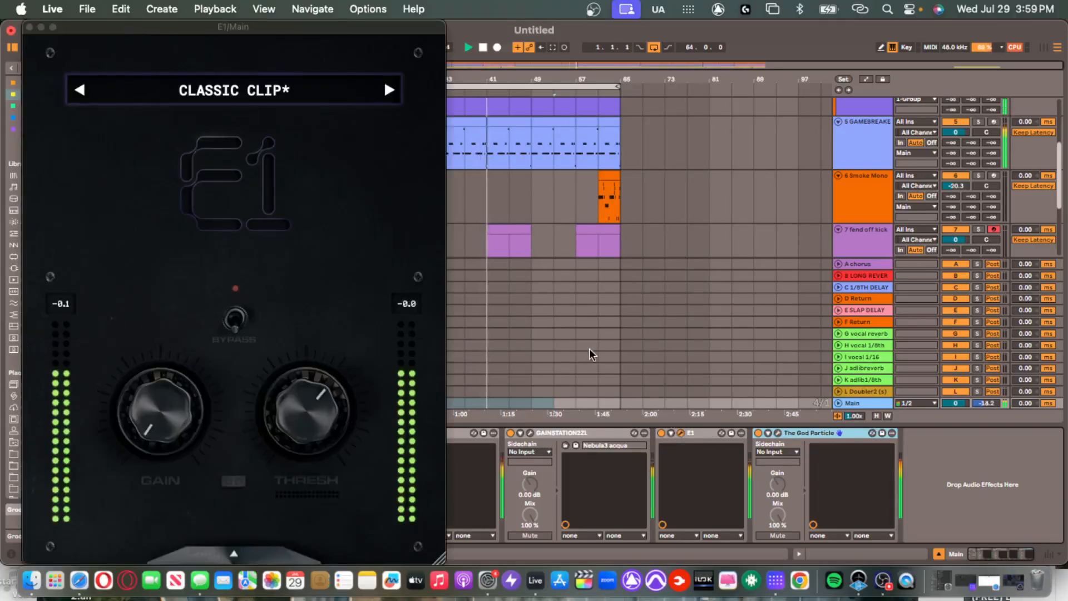
click(31, 27)
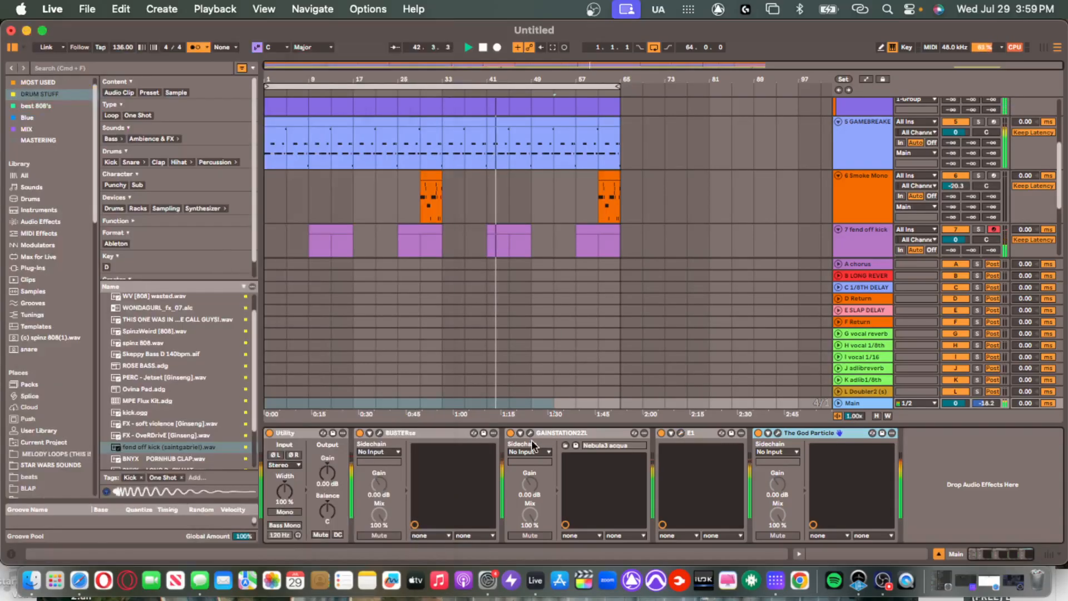
click(680, 433)
click(286, 557)
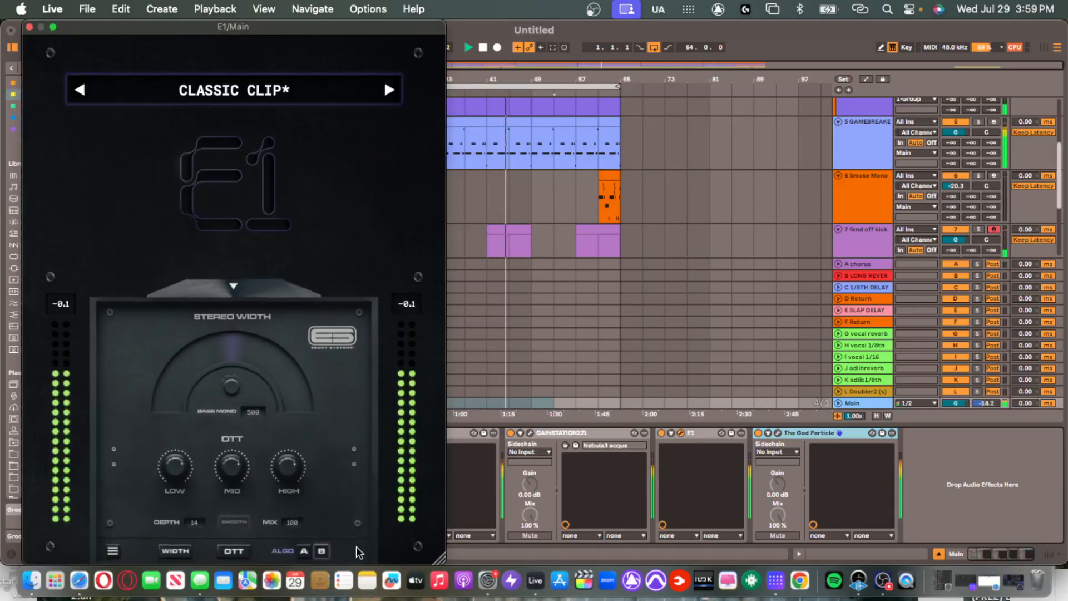
click(585, 434)
click(530, 432)
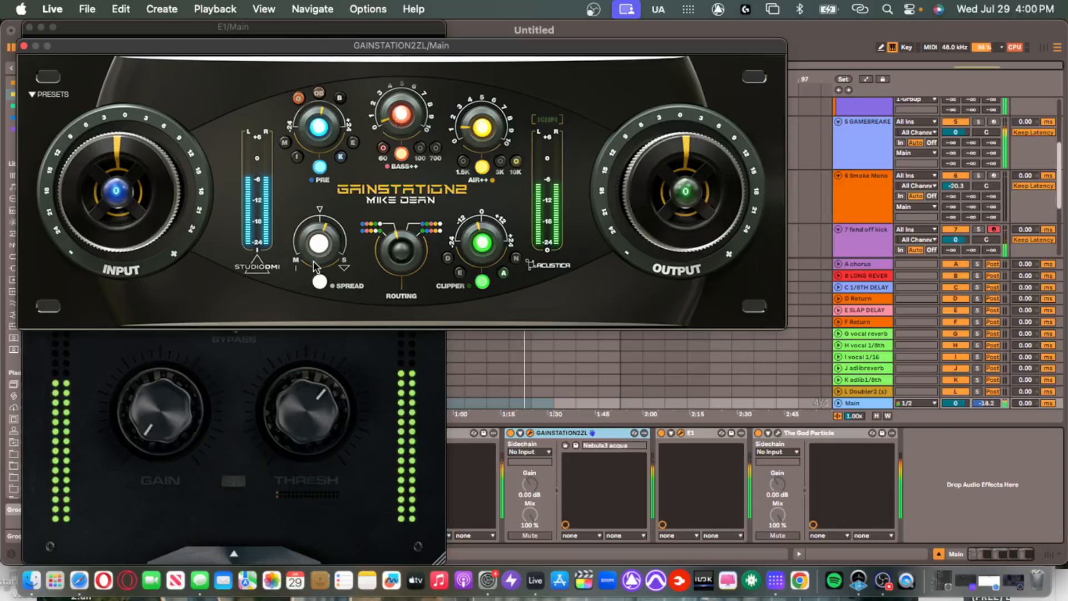
click(24, 46)
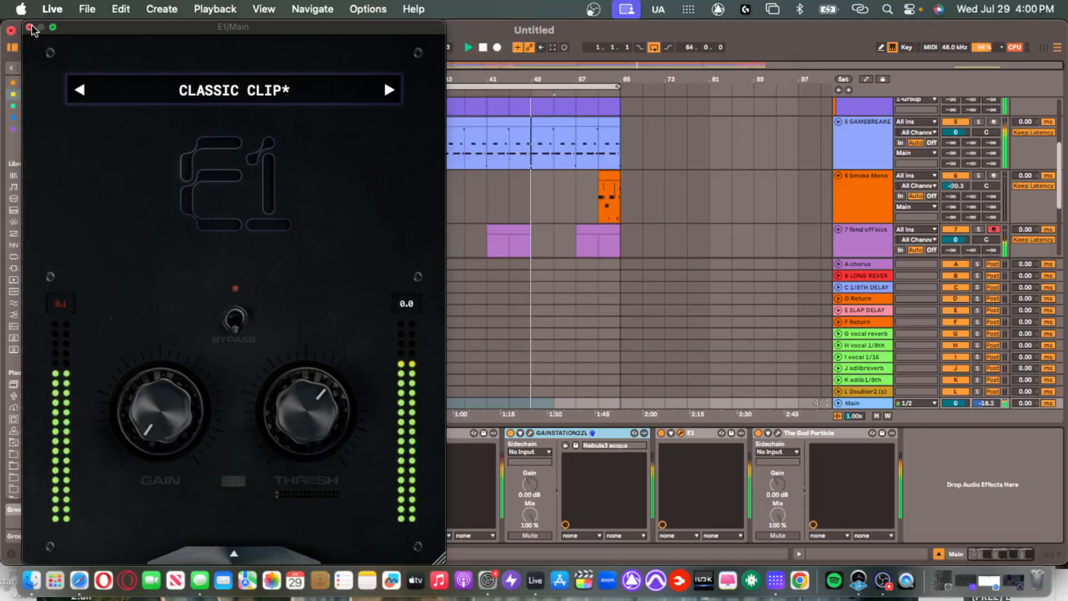
click(29, 26)
click(564, 254)
click(545, 186)
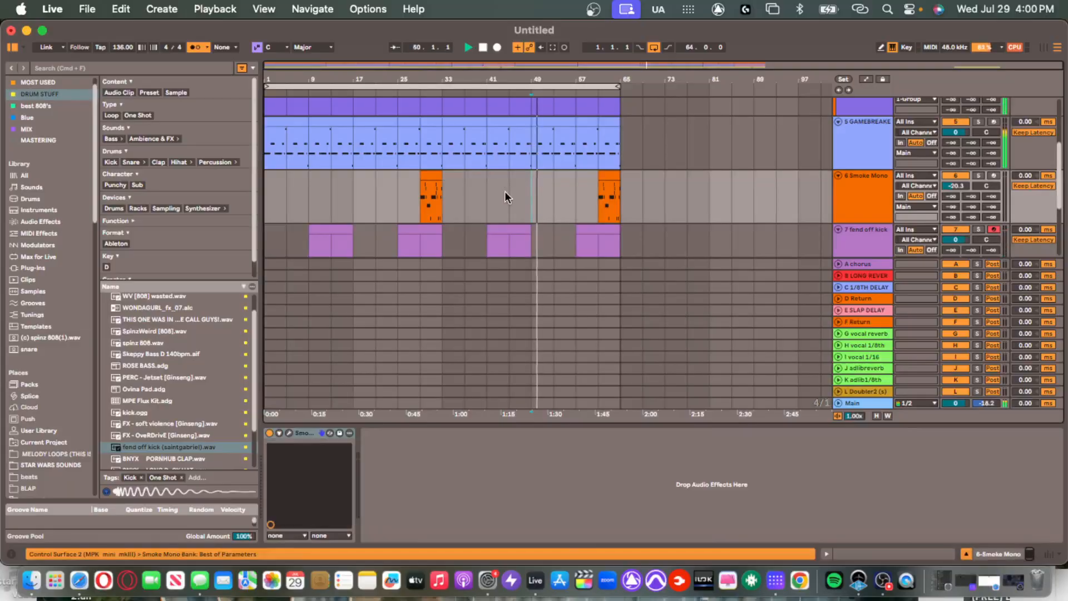
Hide the device panel so the arrangement fills the window, and select KING OPEN HAT.
drag(699, 425, 679, 573)
scroll(409, 296, up, 5)
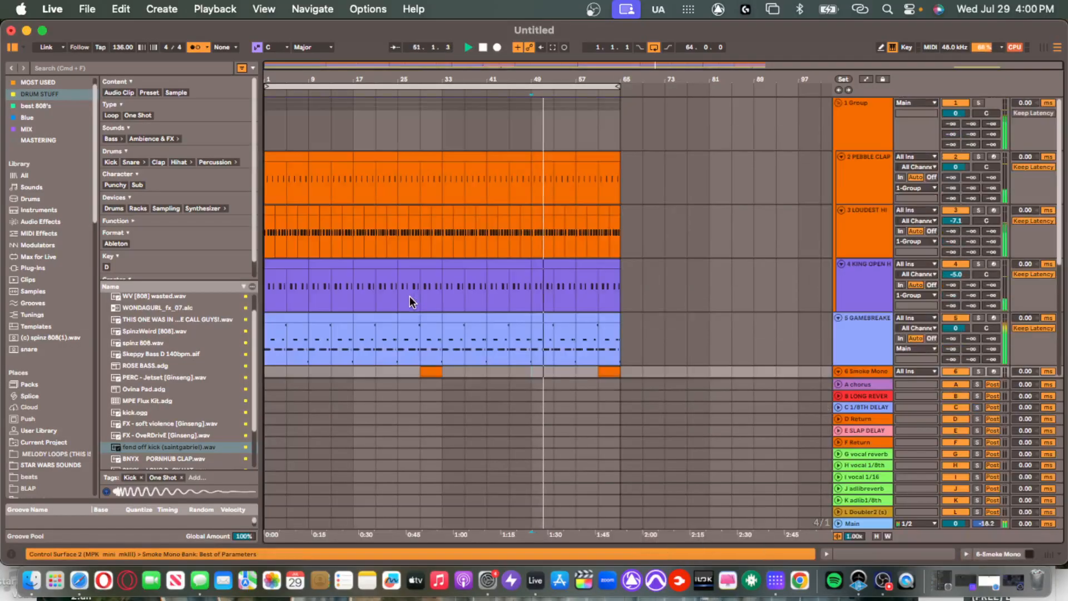
click(397, 300)
Cancel a Save As of the set and place the insert mark at bar 33 on Pebble Clap.
key(super+s)
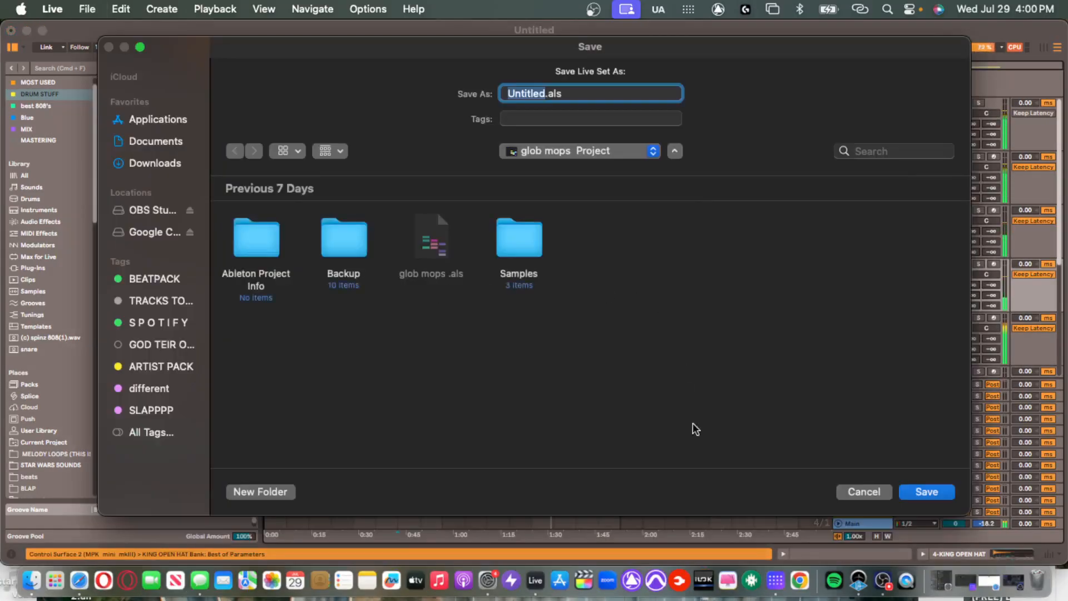
click(851, 492)
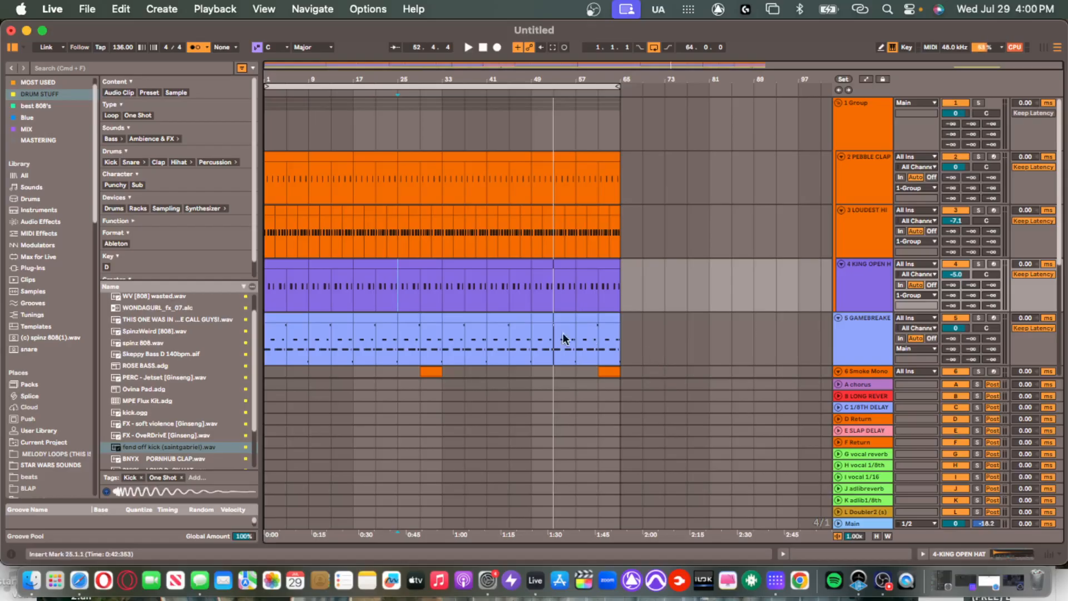
scroll(446, 294, down, 5)
scroll(446, 296, up, 5)
click(448, 173)
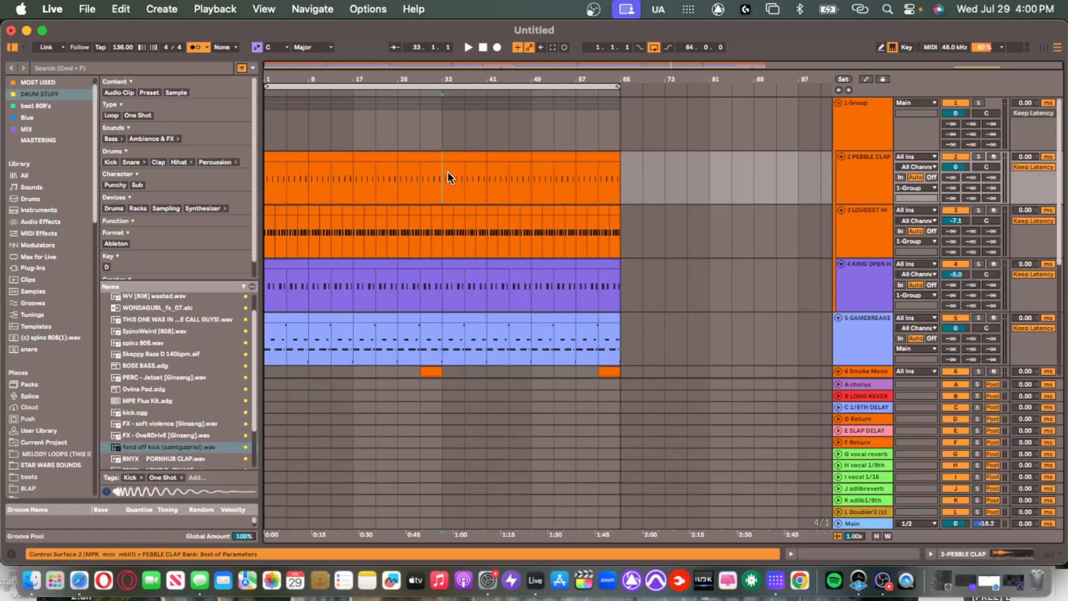